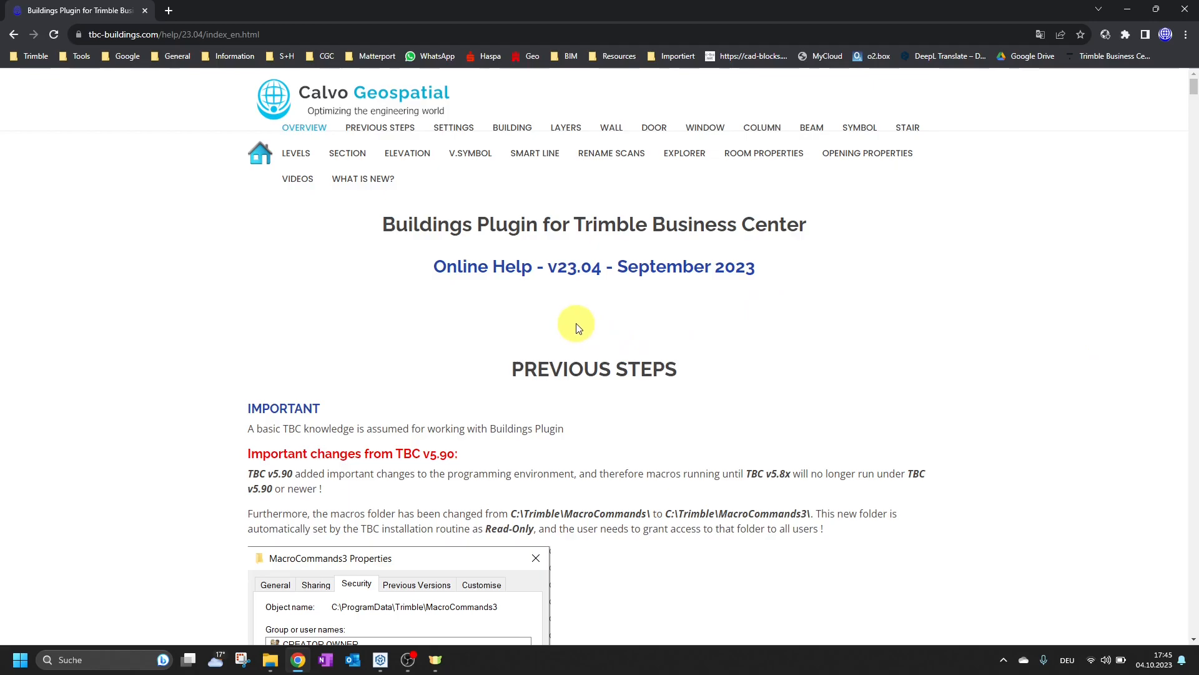
# Step: Scroll through the Buildings Plugin online help in Chrome
pyautogui.scroll(-2, 578, 328)
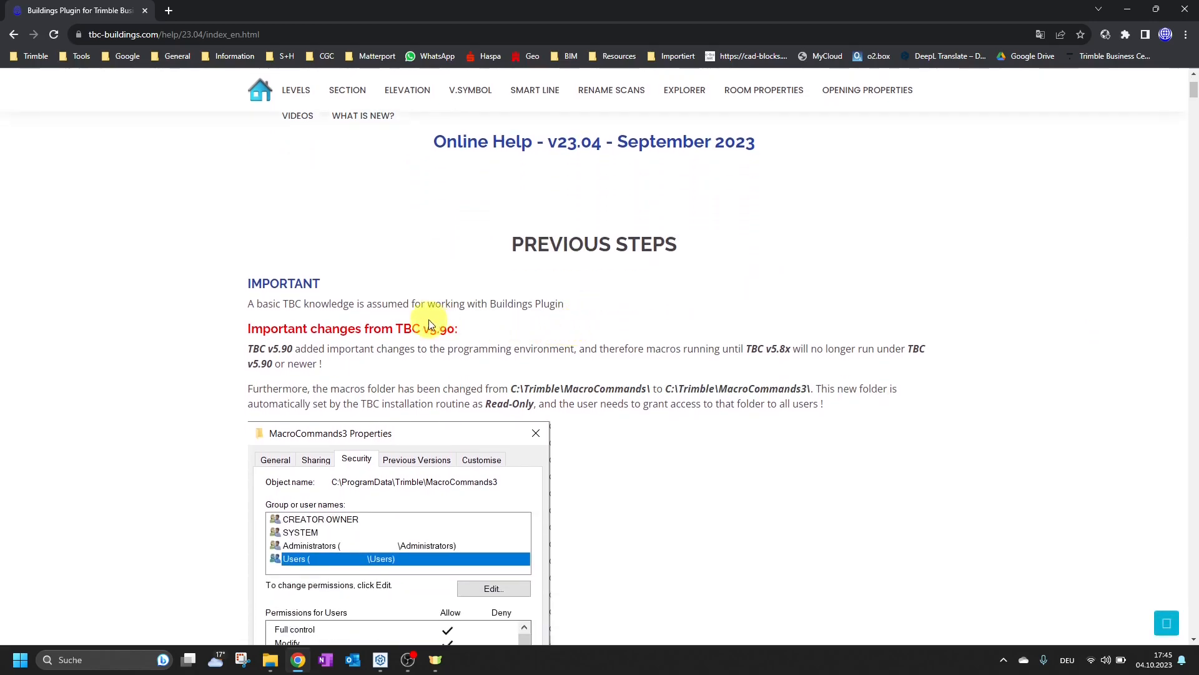
pyautogui.scroll(1, 531, 262)
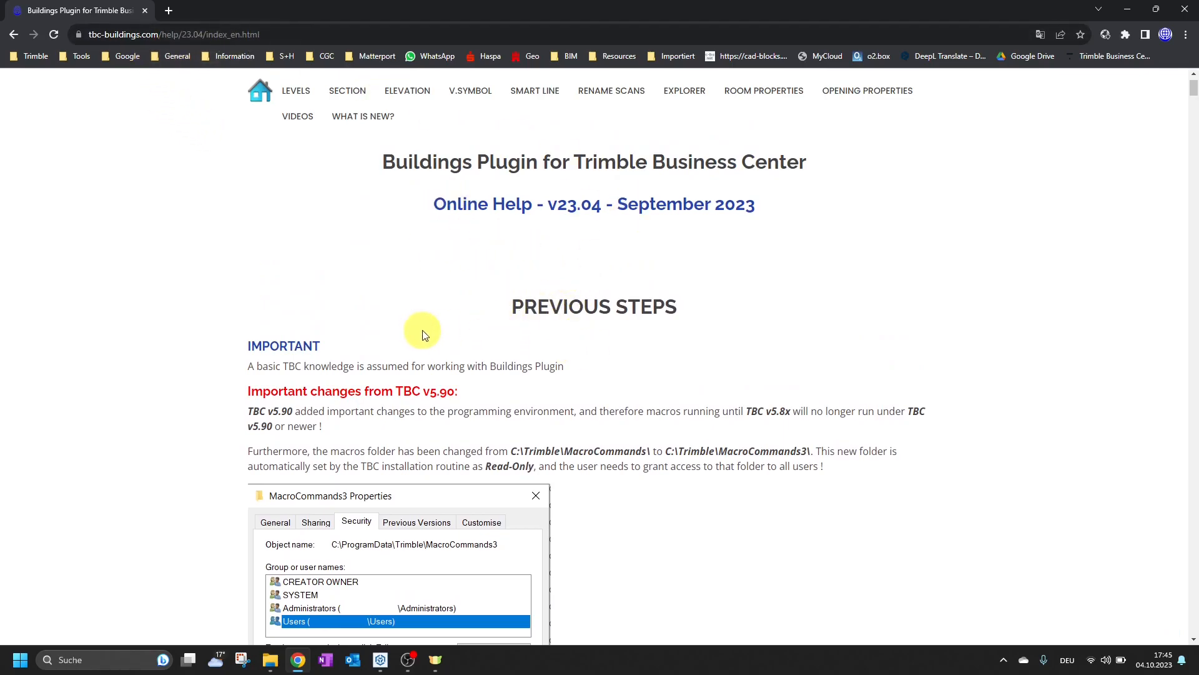
pyautogui.scroll(-1, 684, 345)
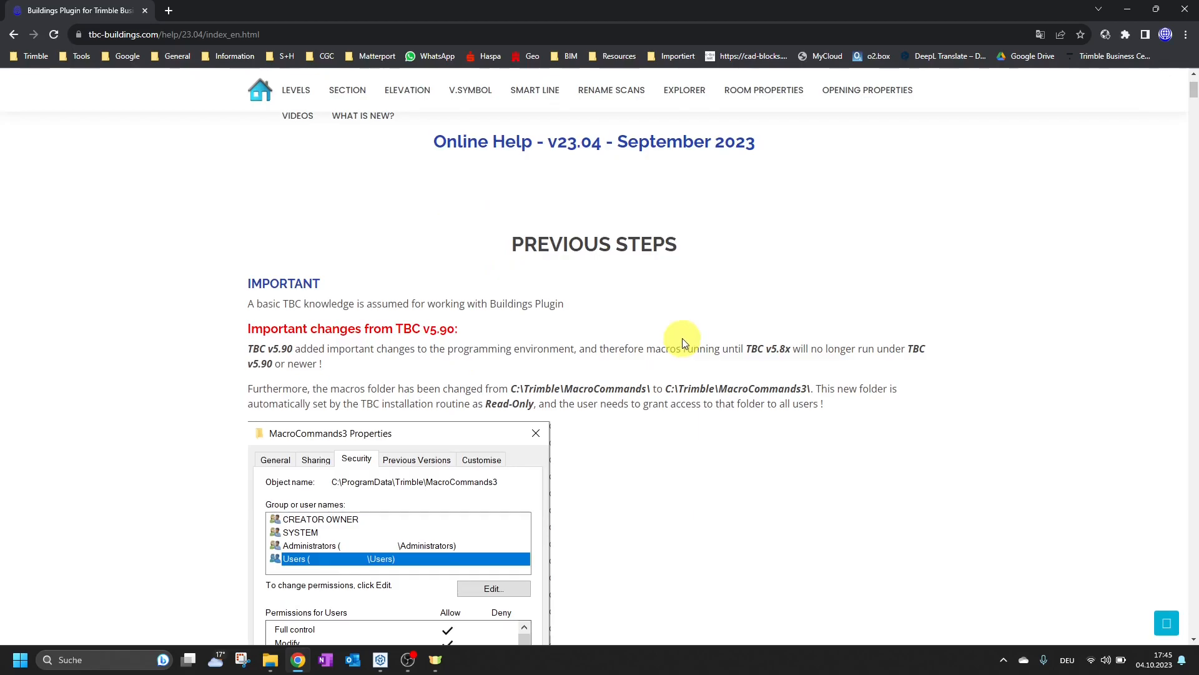
pyautogui.scroll(-1, 690, 334)
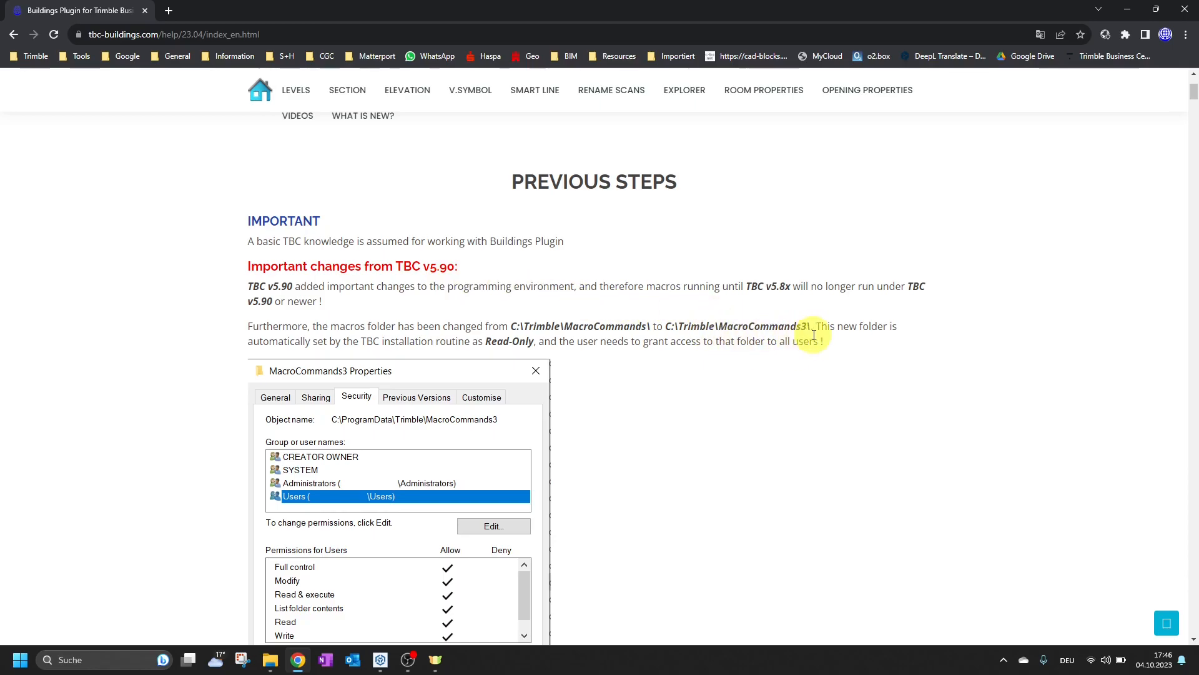
pyautogui.scroll(-4, 537, 341)
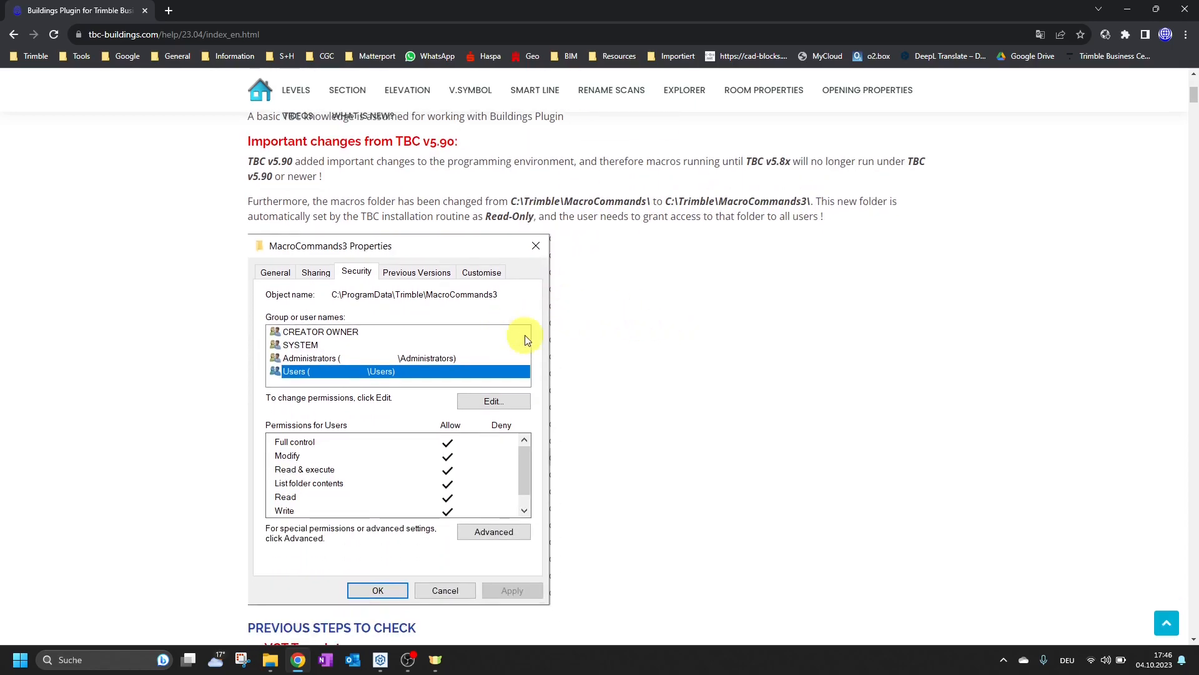
pyautogui.scroll(-2, 555, 344)
pyautogui.scroll(3, 606, 306)
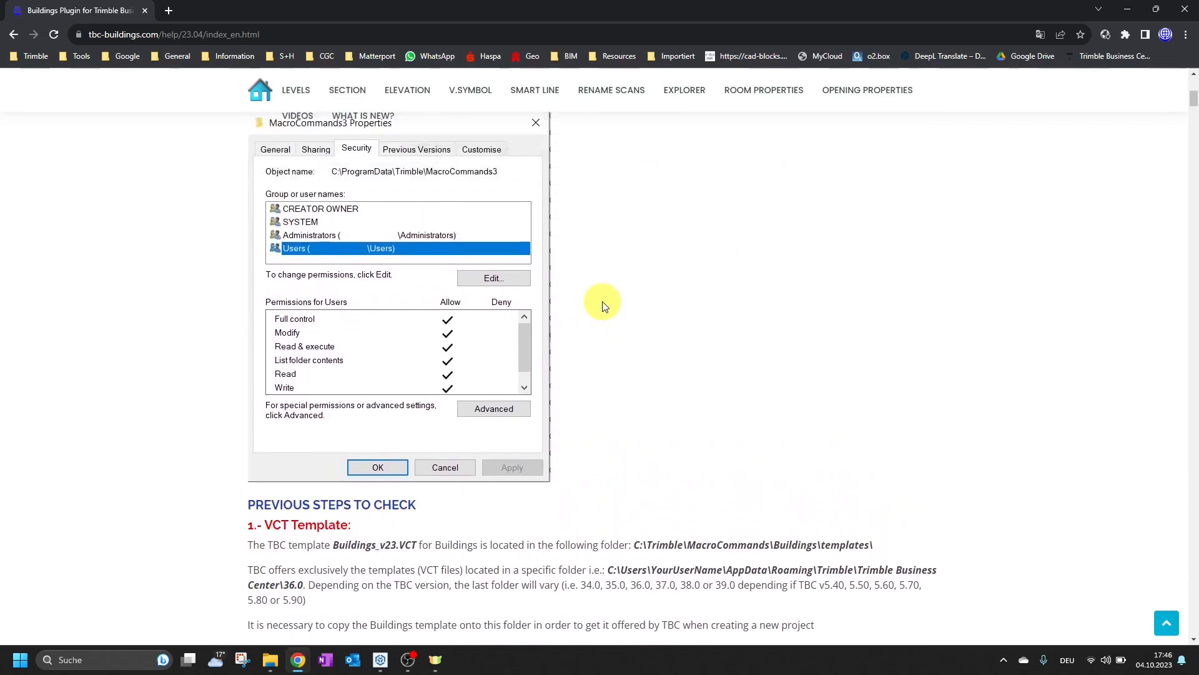
# Step: Read the What is new in v23.04 release notes, then return to Trimble Business Center
pyautogui.click(371, 118)
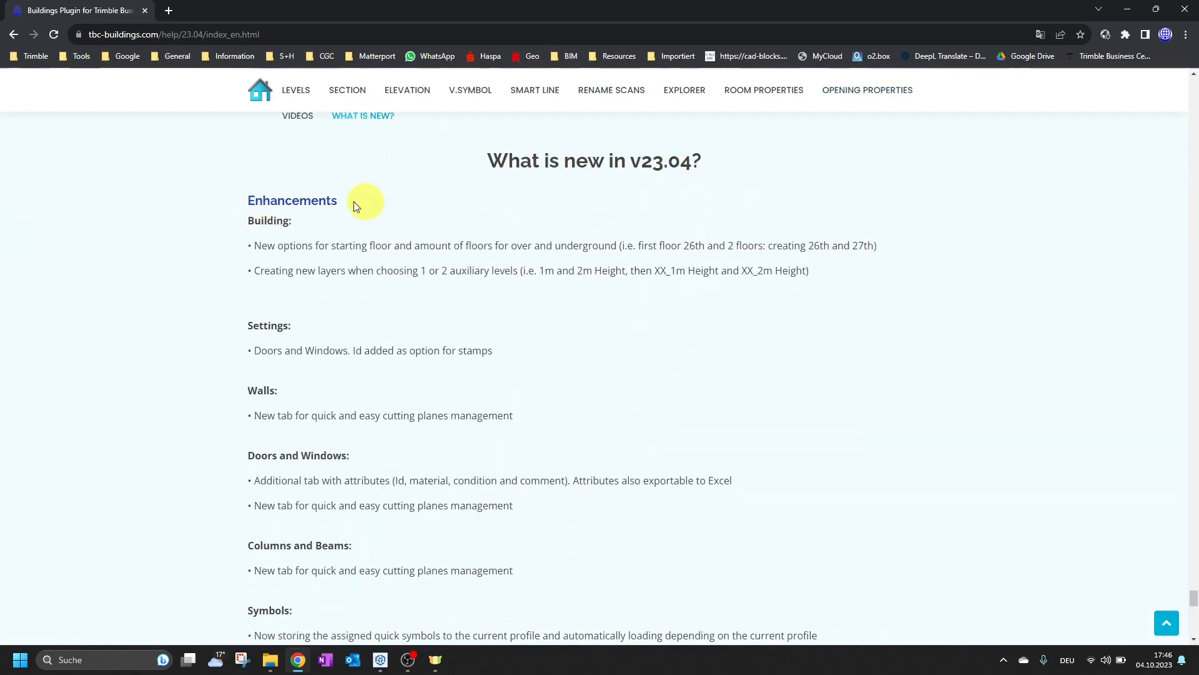
pyautogui.scroll(-10, 322, 328)
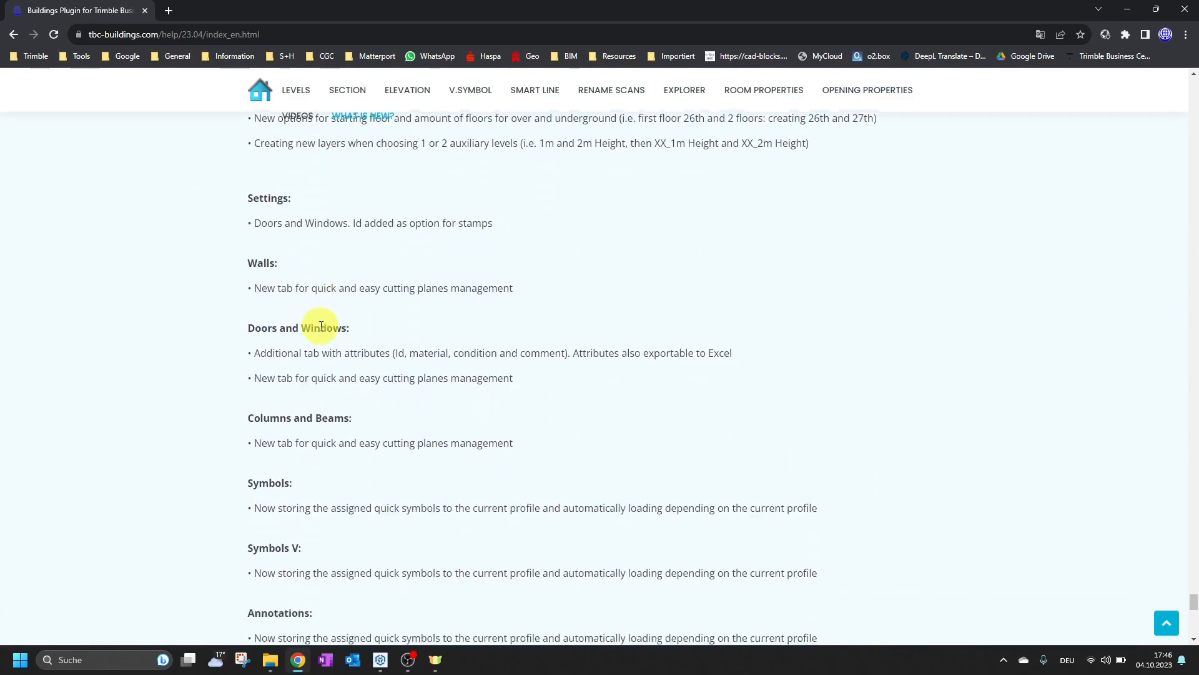
pyautogui.scroll(-6, 322, 325)
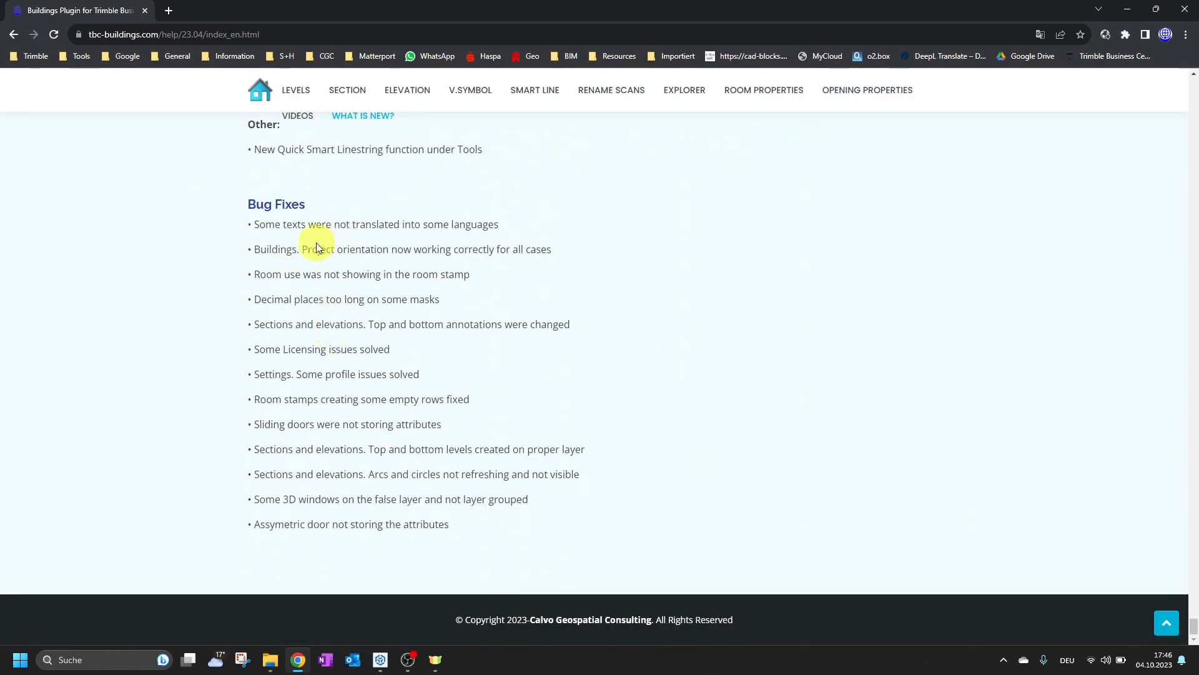
pyautogui.scroll(6, 428, 393)
pyautogui.hotkey('alt', 'Tab')
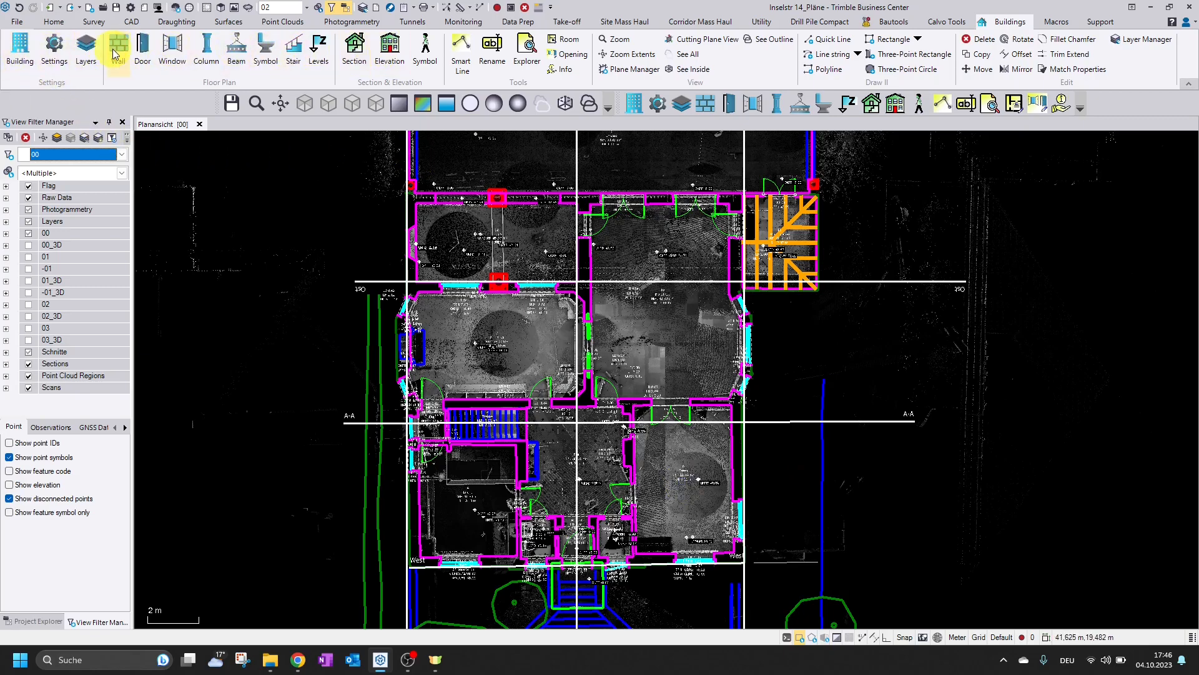
pyautogui.scroll(-5, 524, 318)
pyautogui.moveTo(524, 321); pyautogui.dragTo(395, 445, button='middle')
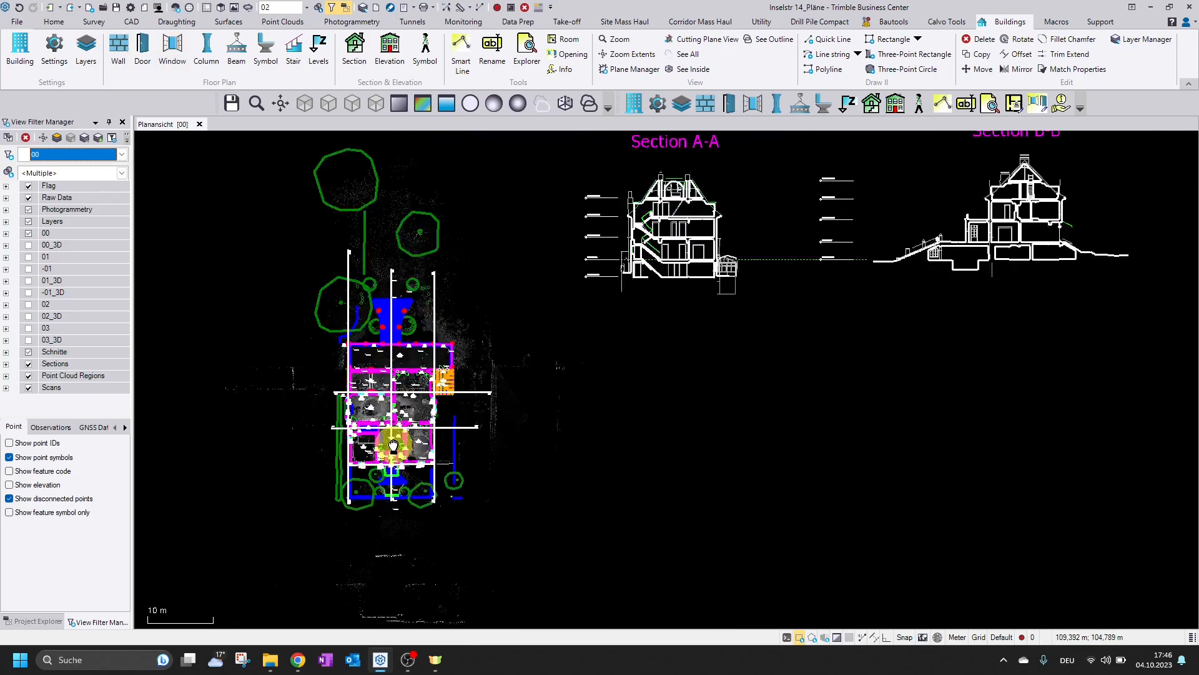
pyautogui.scroll(2, 666, 219)
pyautogui.scroll(-2, 637, 244)
pyautogui.moveTo(1072, 287); pyautogui.dragTo(610, 359, button='middle')
pyautogui.scroll(5, 627, 338)
pyautogui.scroll(-2, 658, 329)
pyautogui.moveTo(669, 332); pyautogui.dragTo(260, 399, button='middle')
pyautogui.moveTo(840, 372); pyautogui.dragTo(357, 369, button='middle')
pyautogui.moveTo(1031, 393); pyautogui.dragTo(377, 383, button='middle')
pyautogui.moveTo(533, 374); pyautogui.dragTo(1190, 318, button='middle')
pyautogui.scroll(-6, 859, 316)
pyautogui.moveTo(860, 300); pyautogui.dragTo(1190, 268, button='middle')
pyautogui.moveTo(448, 380); pyautogui.dragTo(497, 369, button='middle')
pyautogui.scroll(5, 498, 369)
pyautogui.moveTo(587, 379); pyautogui.dragTo(422, 373, button='middle')
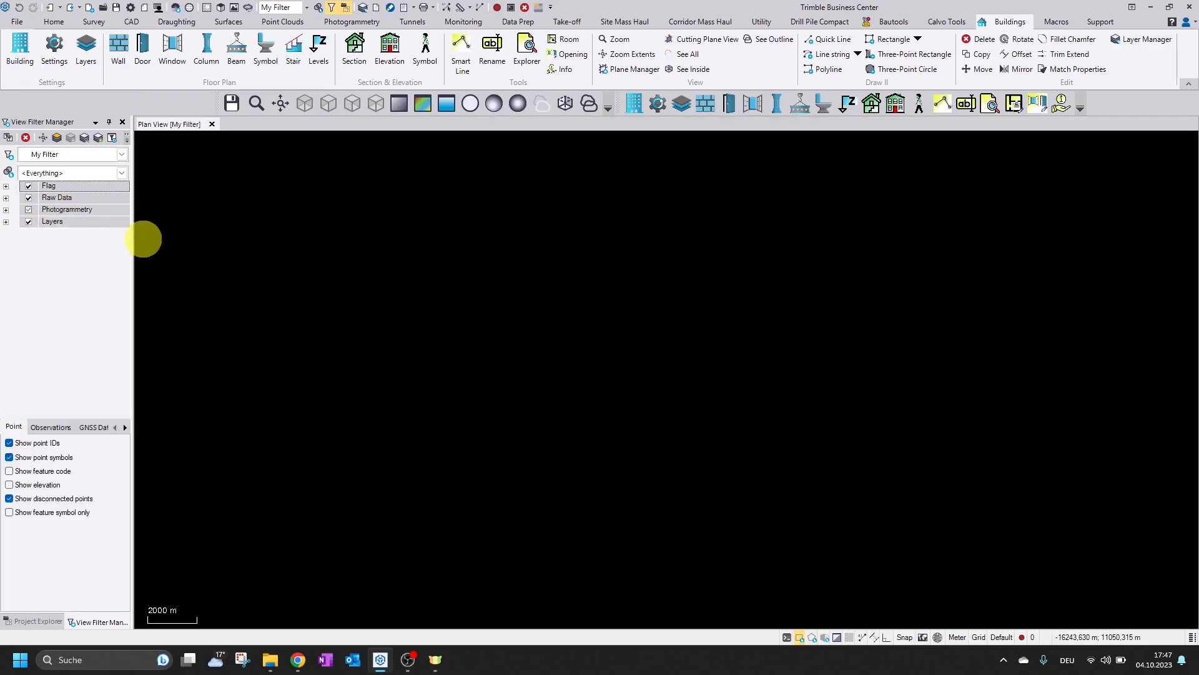
# Step: Add two overground floors starting at 26, with no ground or underground floors
pyautogui.click(22, 53)
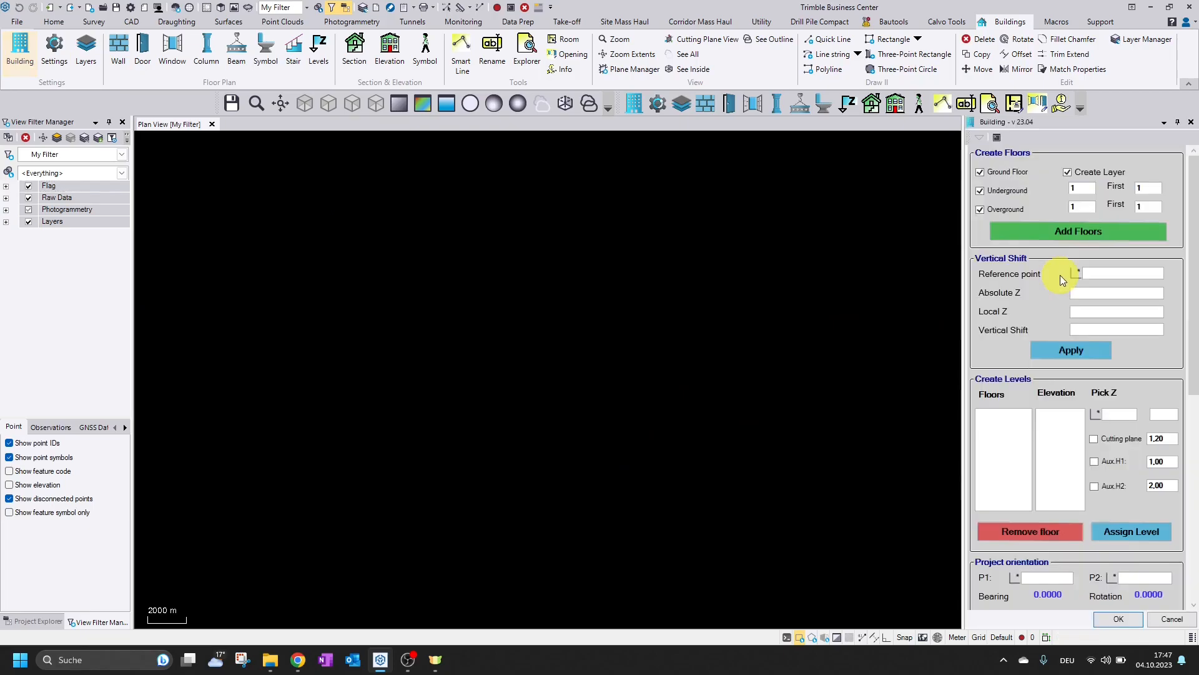
pyautogui.click(1005, 177)
pyautogui.click(1007, 191)
pyautogui.click(1151, 206)
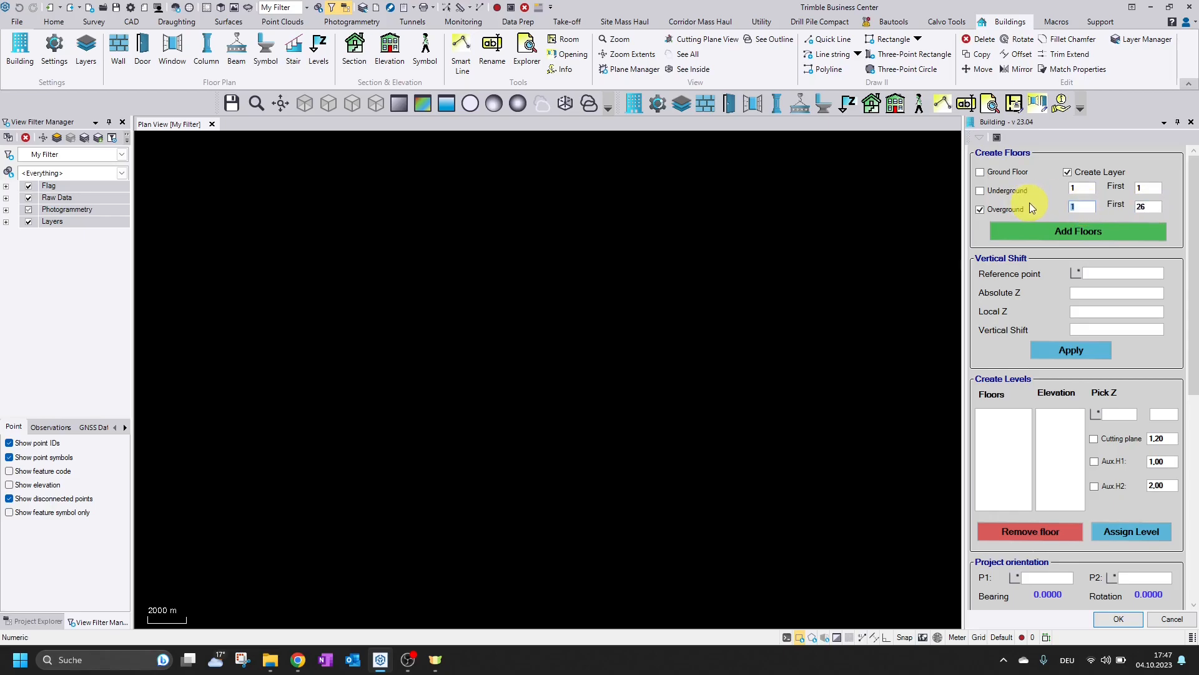
pyautogui.click(1144, 208)
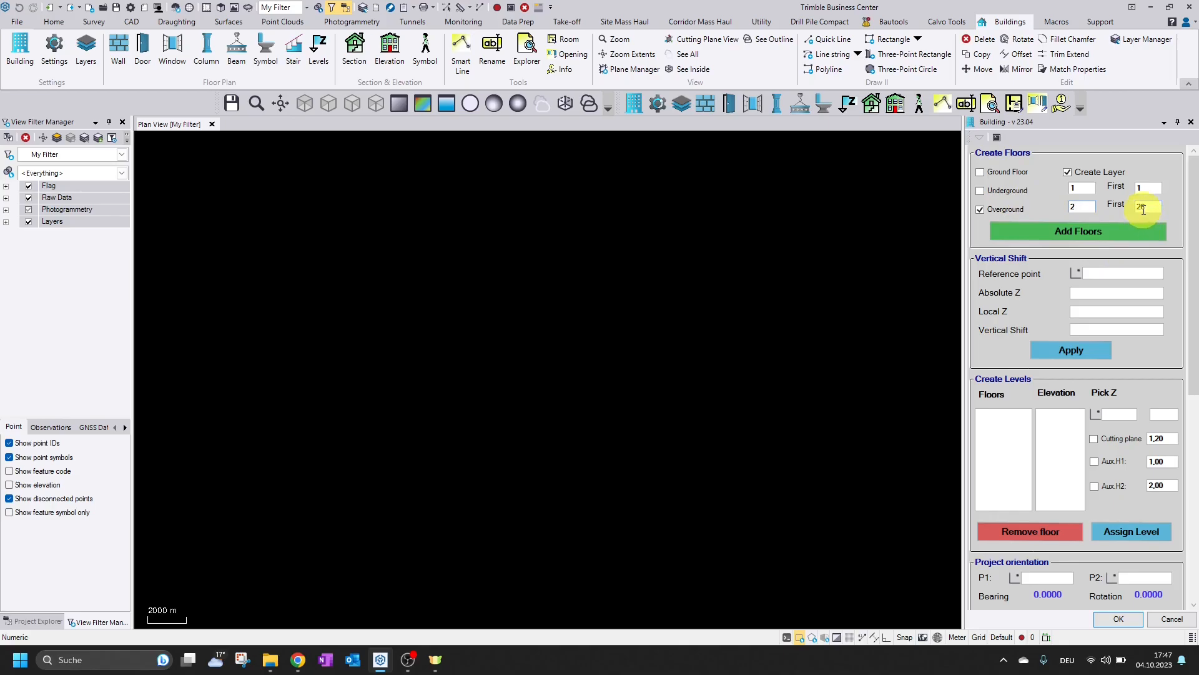
pyautogui.click(1076, 232)
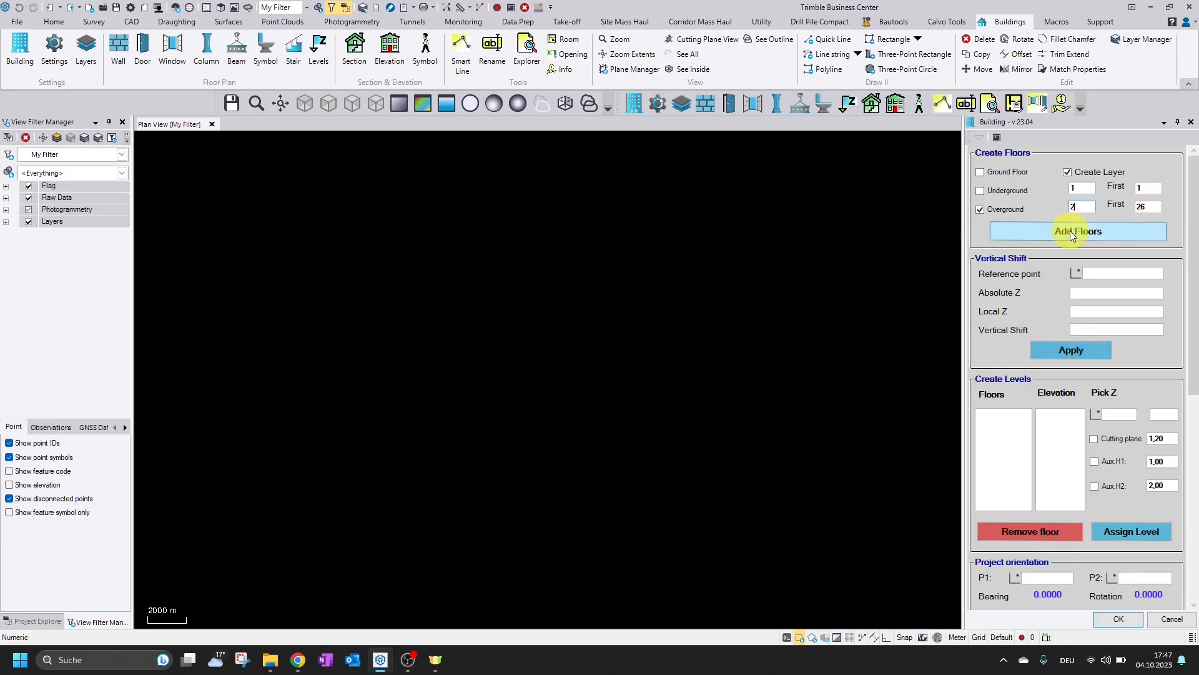
pyautogui.click(1072, 234)
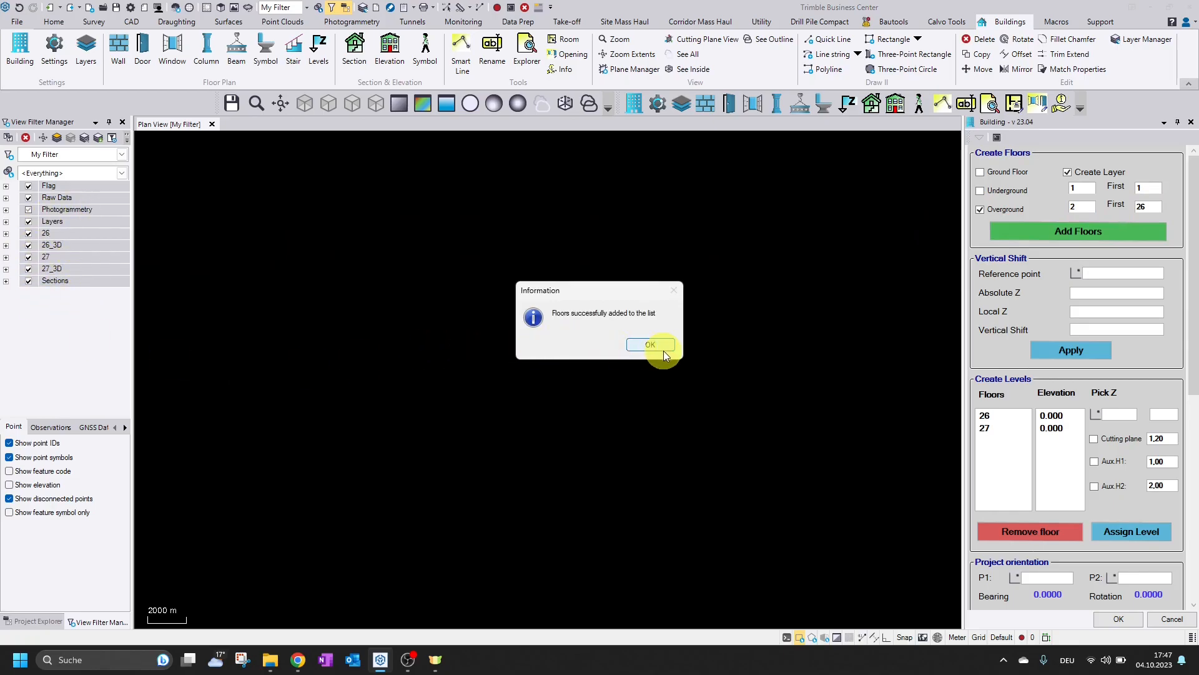
pyautogui.click(651, 345)
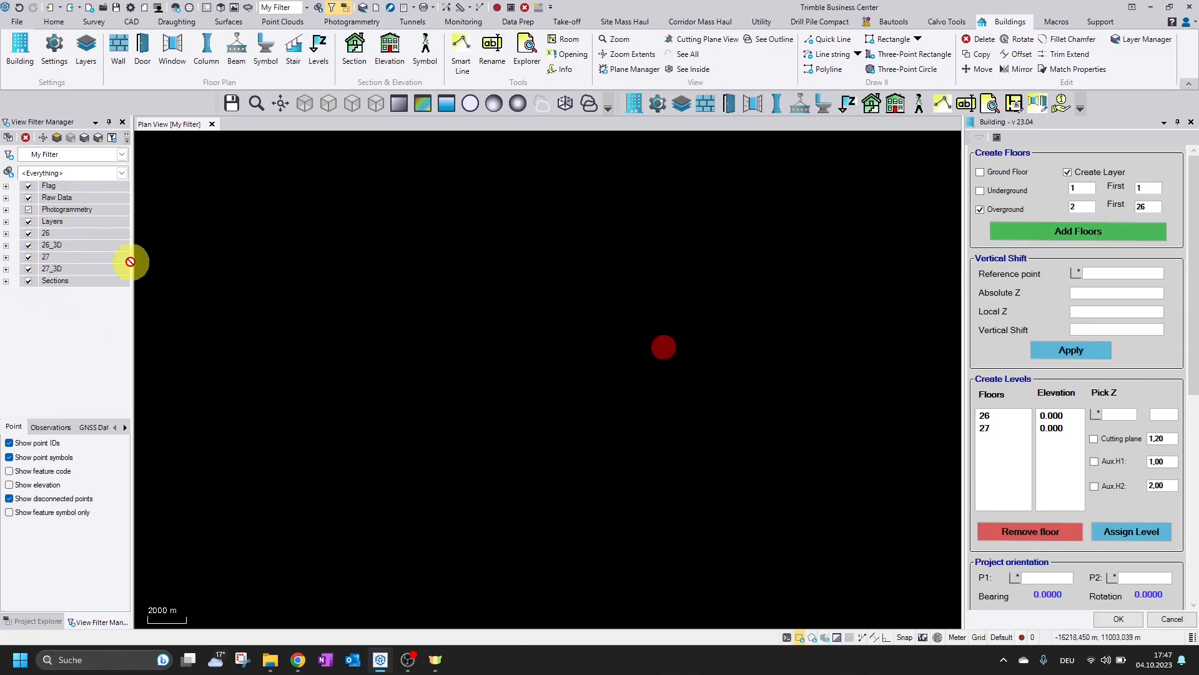
# Step: Review the layers created for floors 26 and 27, then open the plugin Settings
pyautogui.click(6, 234)
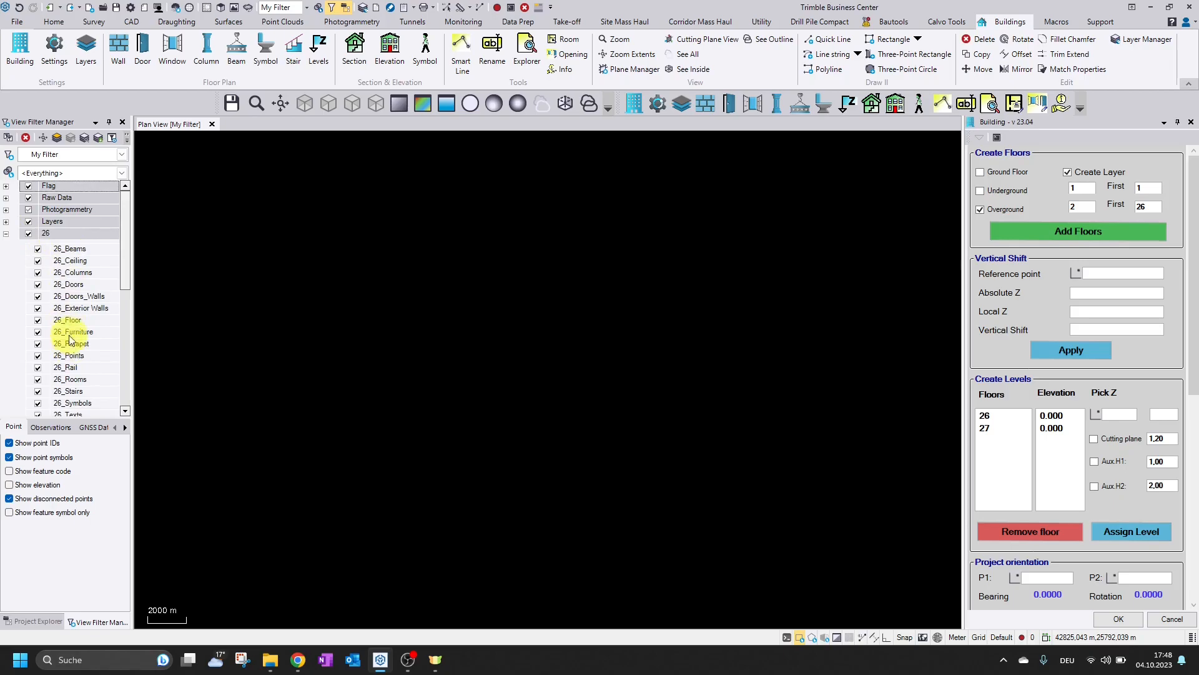
pyautogui.click(6, 234)
pyautogui.click(6, 256)
pyautogui.click(6, 257)
pyautogui.click(990, 416)
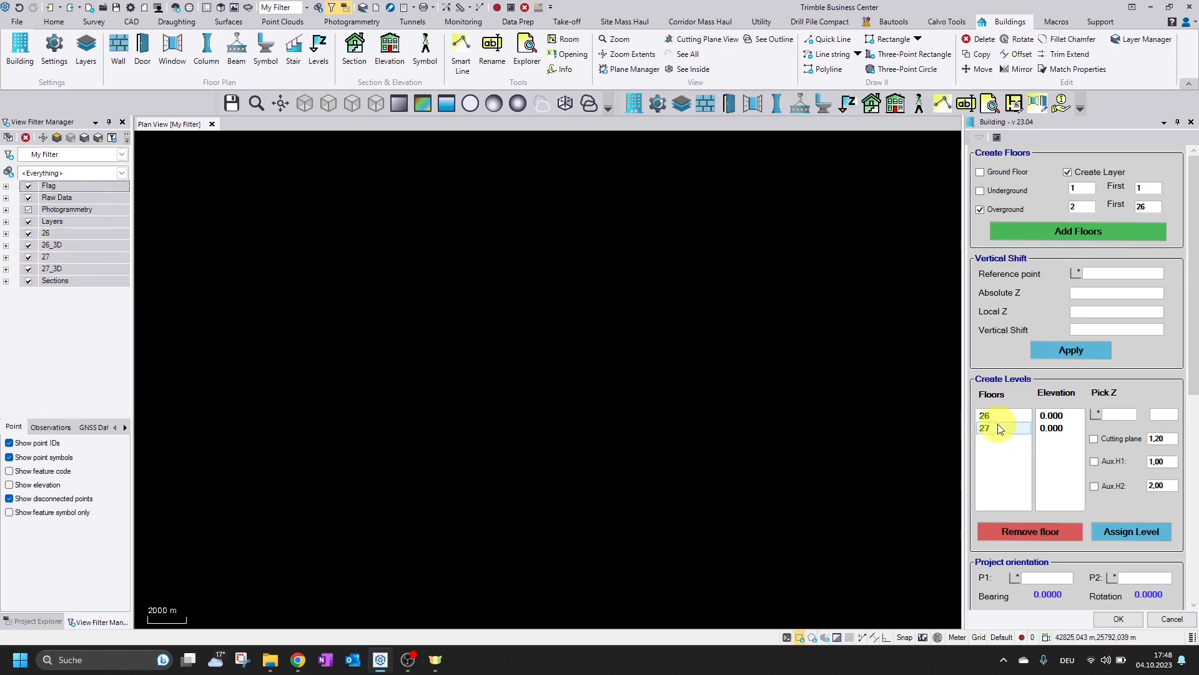
pyautogui.click(1172, 620)
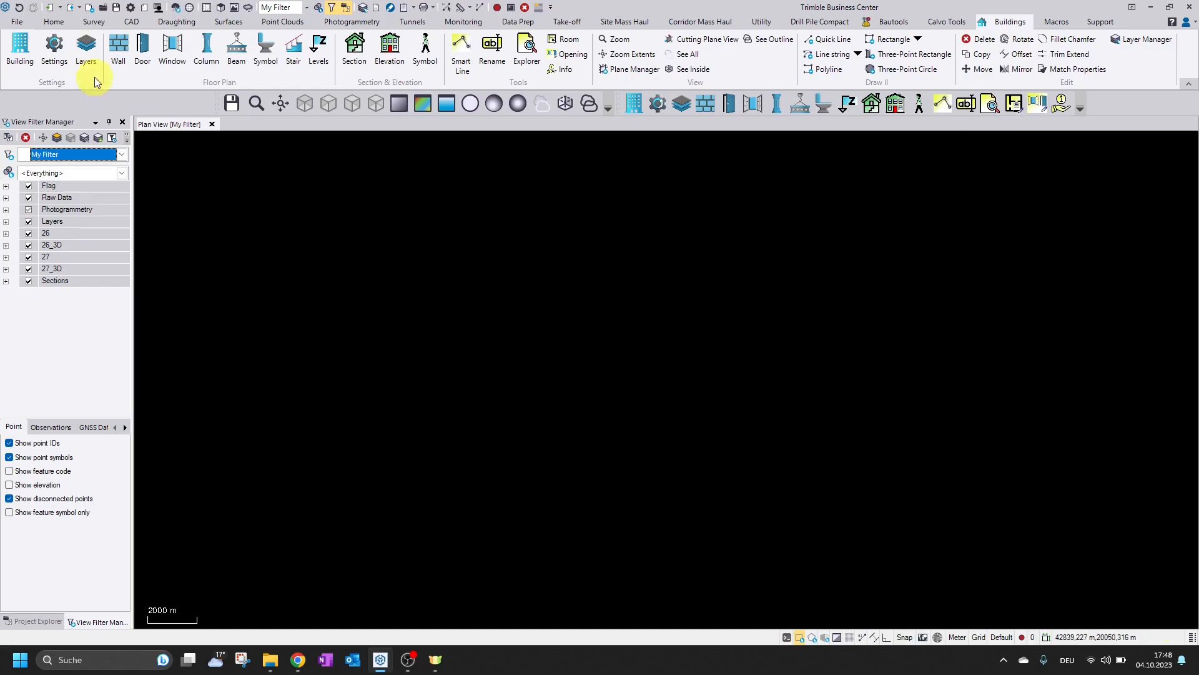
pyautogui.click(60, 57)
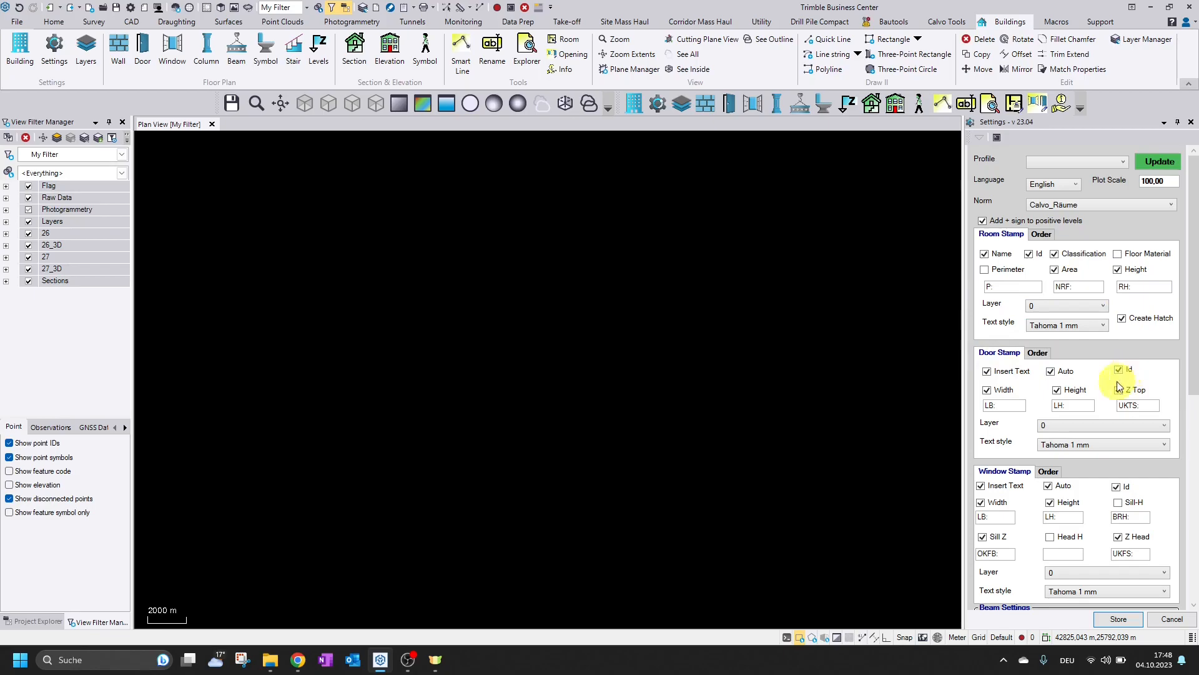
# Step: Bring up Symbol placement for floor 27 with the WC56 block loaded
pyautogui.scroll(-3, 1073, 449)
pyautogui.scroll(3, 1071, 446)
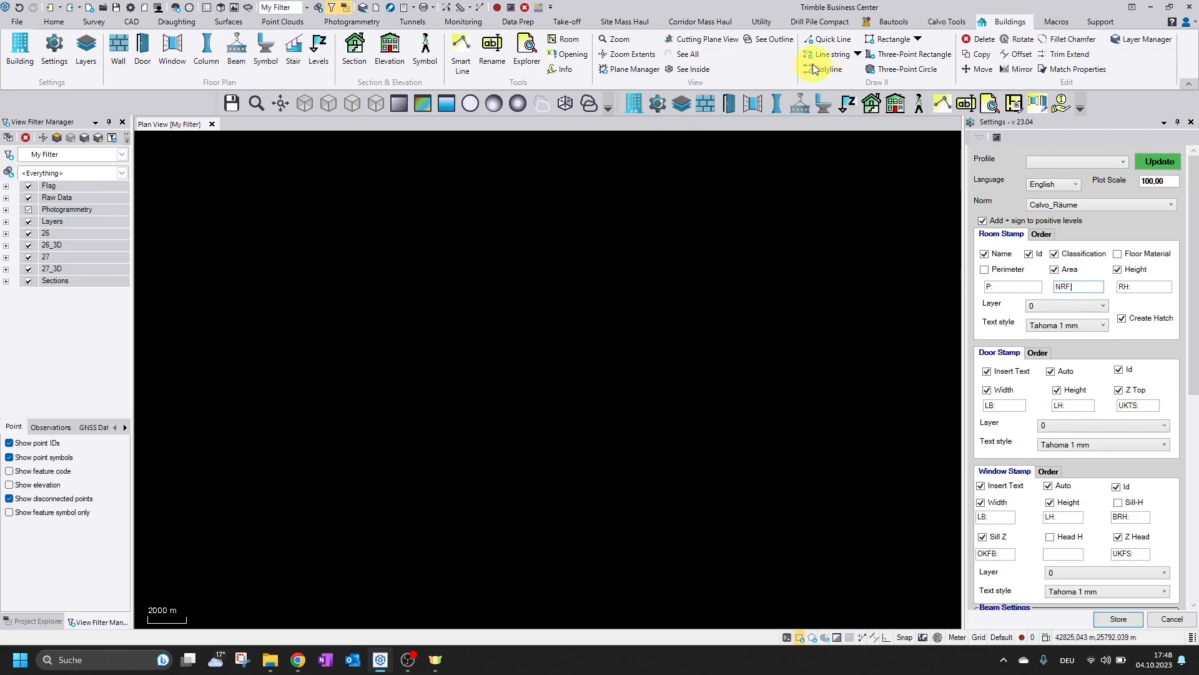
pyautogui.click(263, 53)
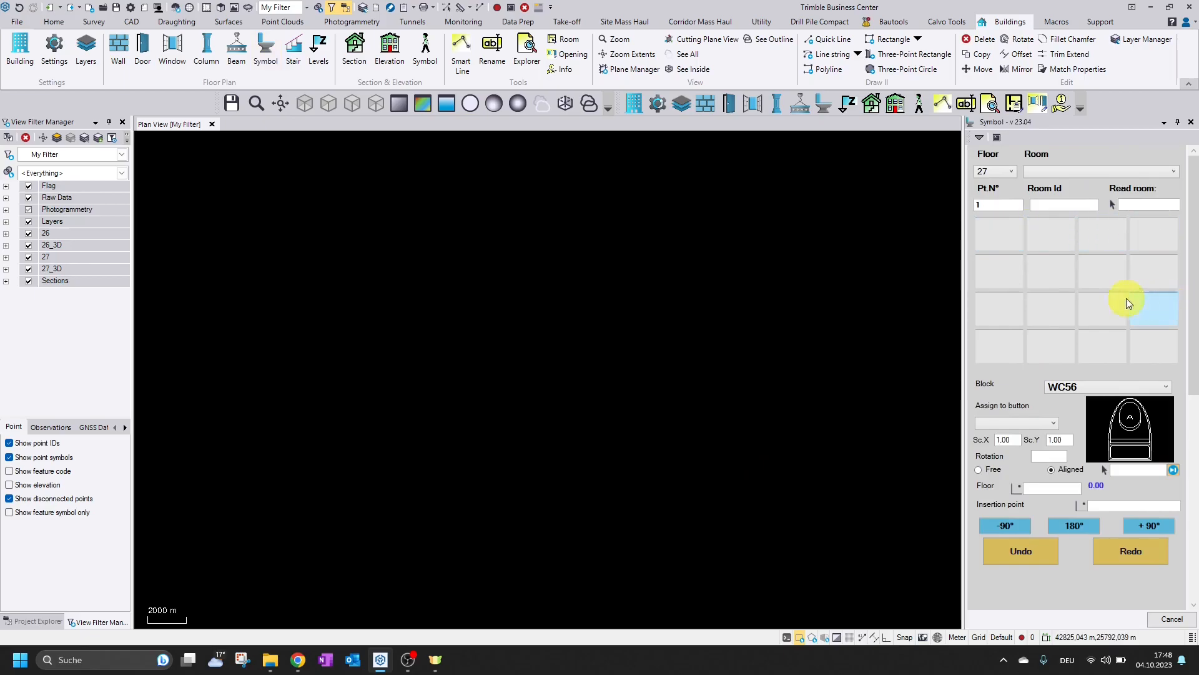
# Step: Save the plugin settings with the CGC-DE profile, then show the Layers settings panel
pyautogui.click(1170, 619)
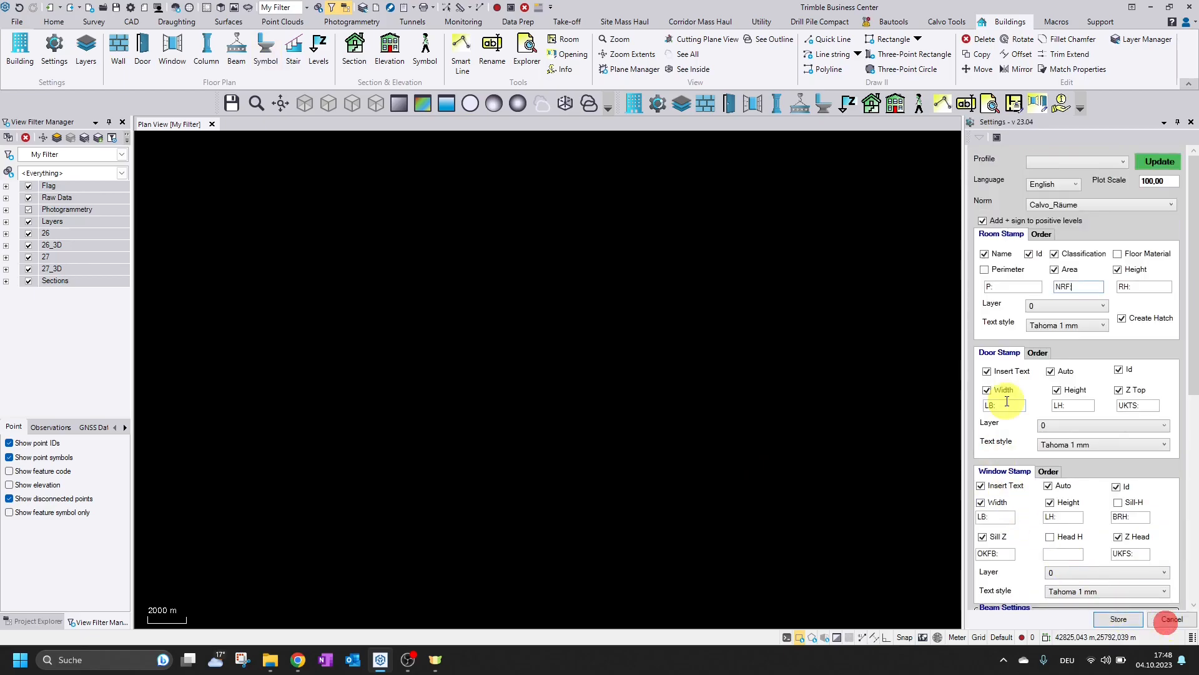
pyautogui.click(1087, 164)
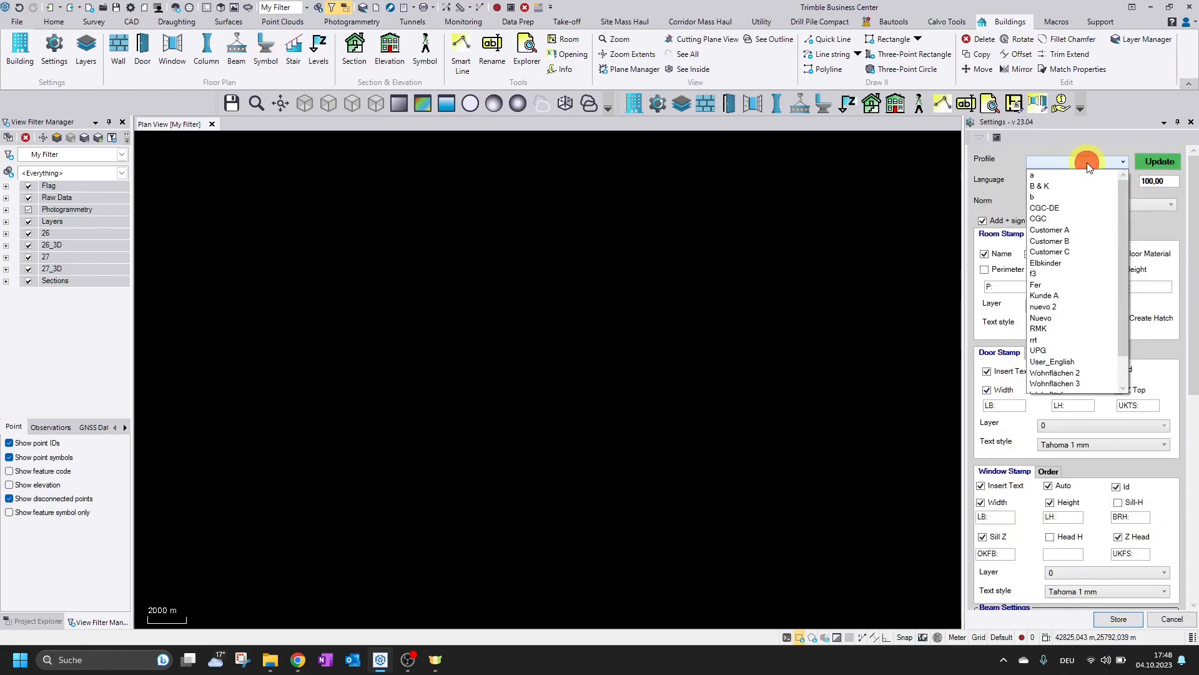
pyautogui.click(1077, 209)
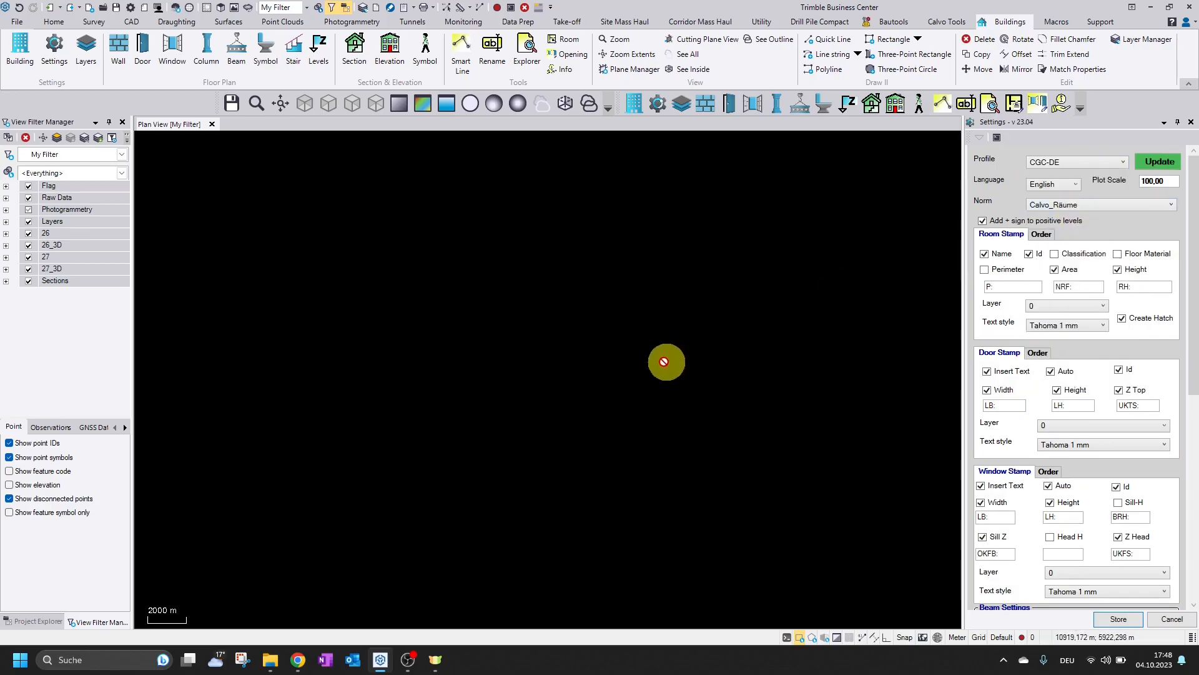
pyautogui.click(1138, 621)
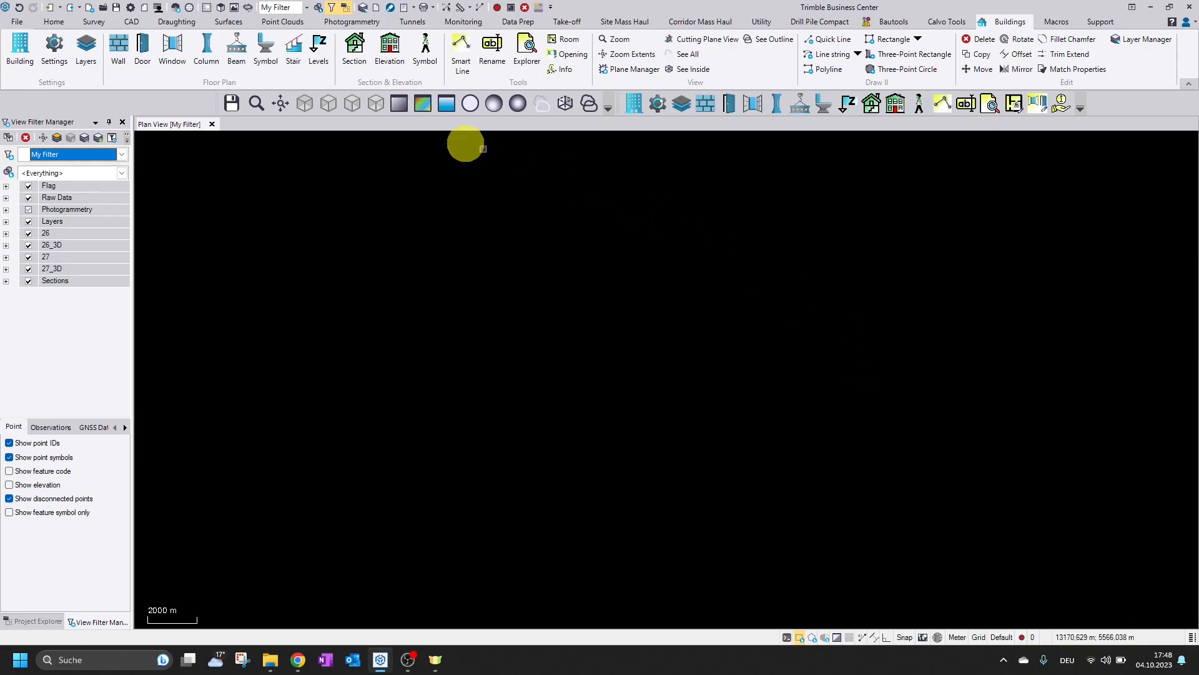
pyautogui.click(267, 56)
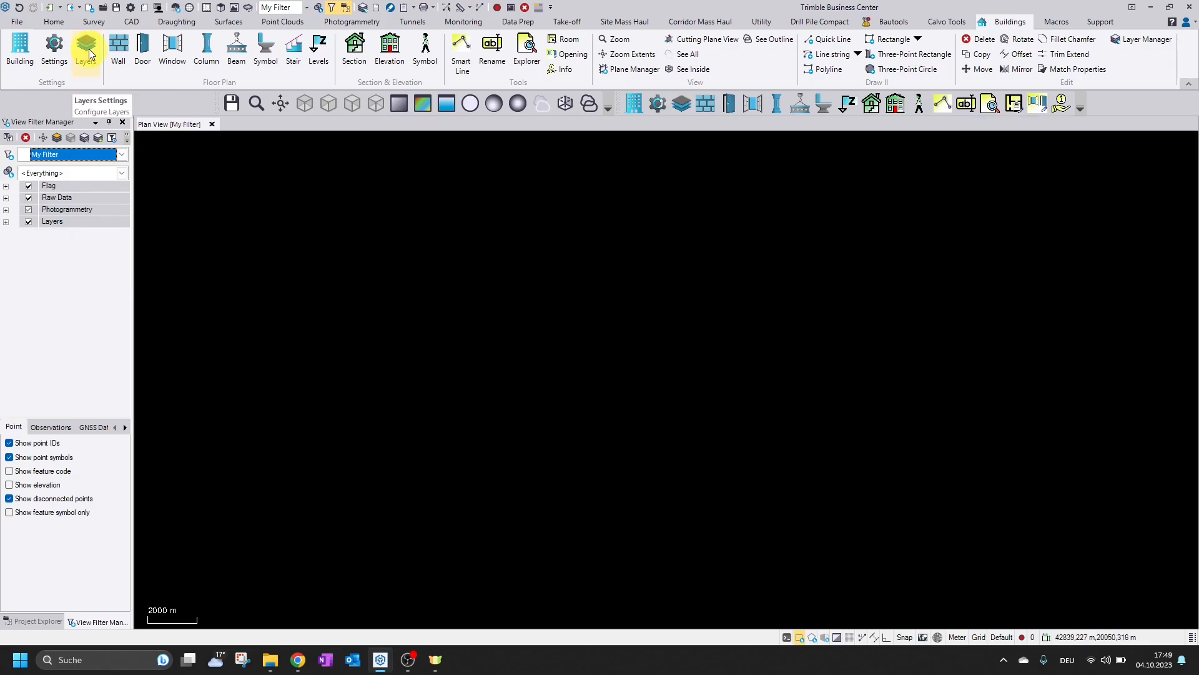
pyautogui.click(87, 52)
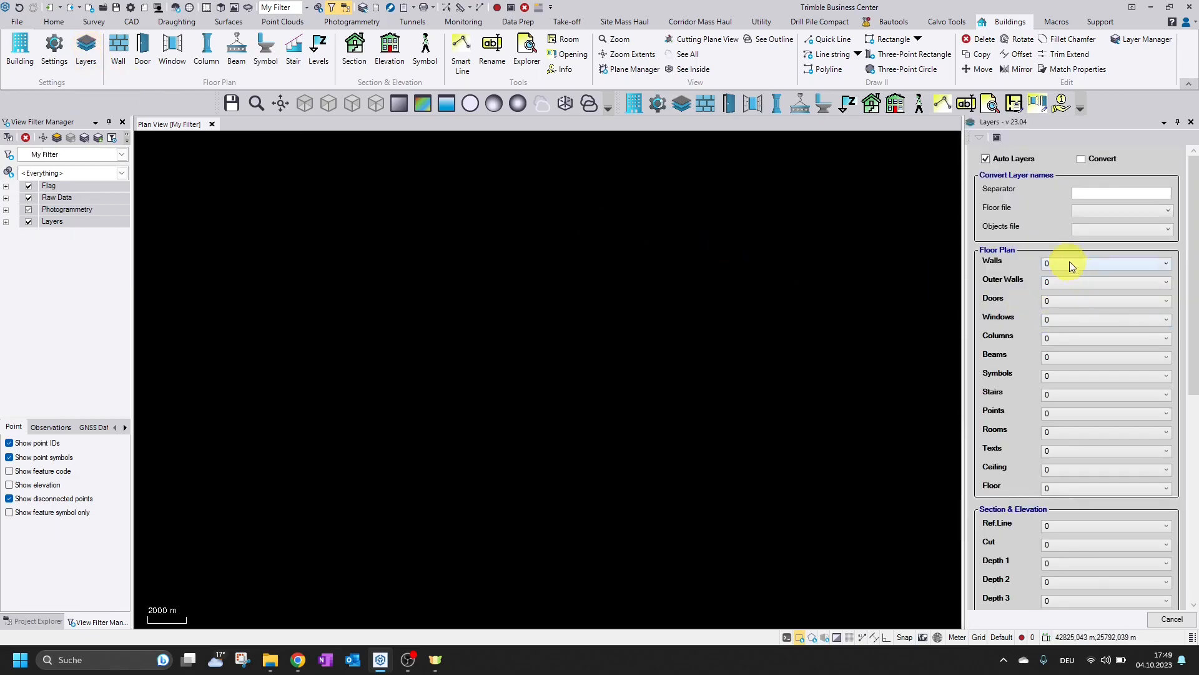
# Step: Review the Section & Elevation and 3D layers and their colour mode choices
pyautogui.scroll(-5, 1071, 269)
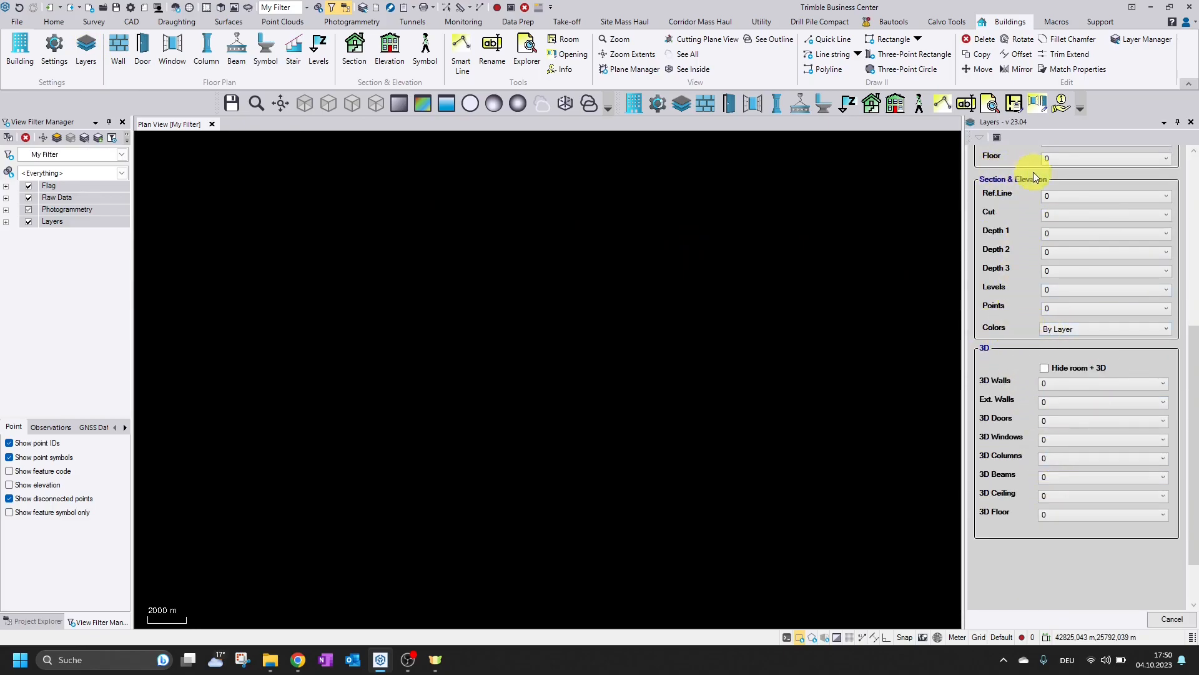
pyautogui.click(1087, 328)
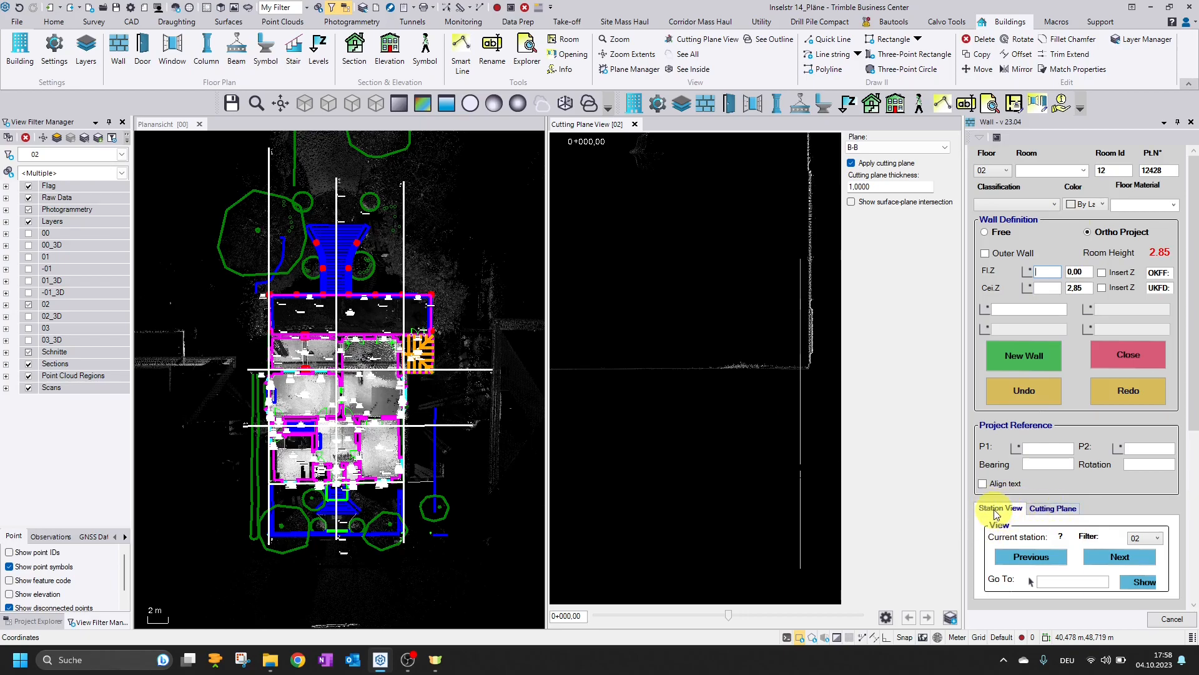
# Step: Select the Longitudinal cutting plane in the Wall panel and center the section
pyautogui.click(1051, 509)
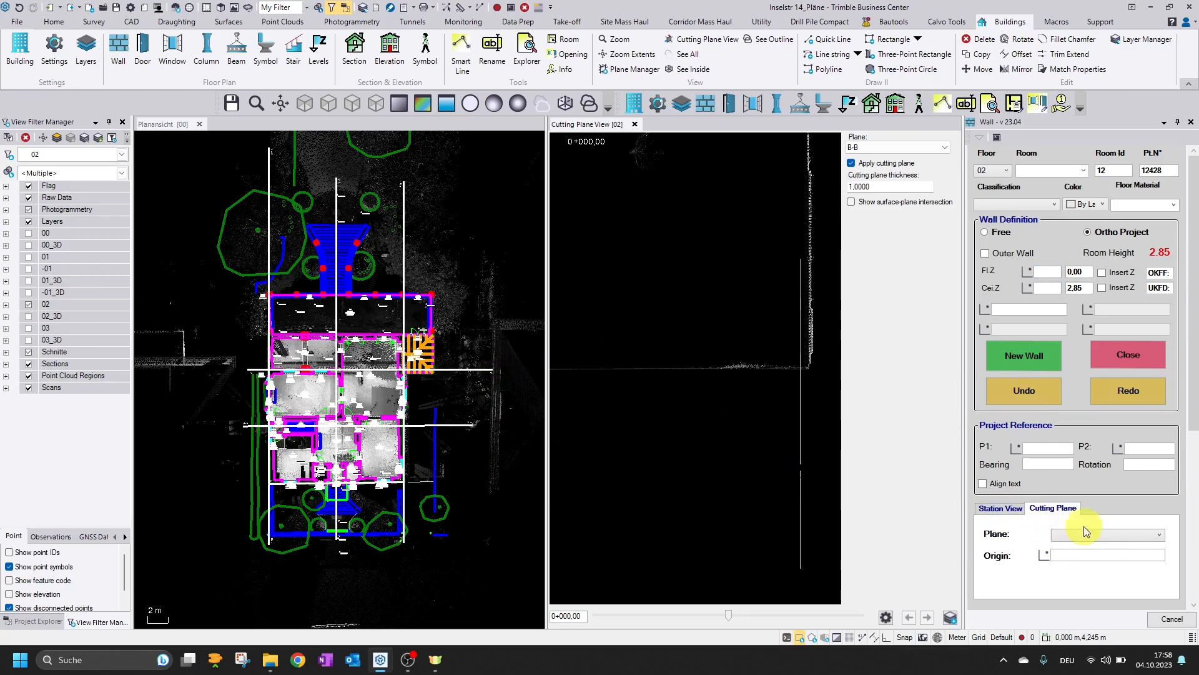
pyautogui.click(1152, 534)
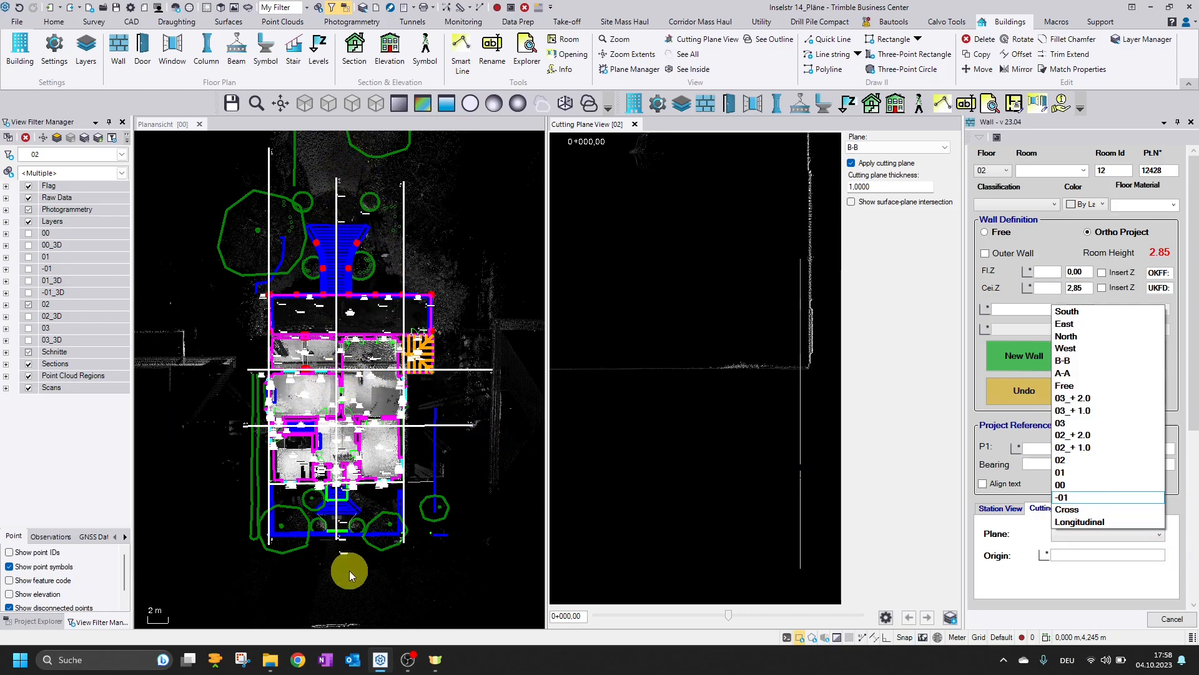
pyautogui.click(1082, 522)
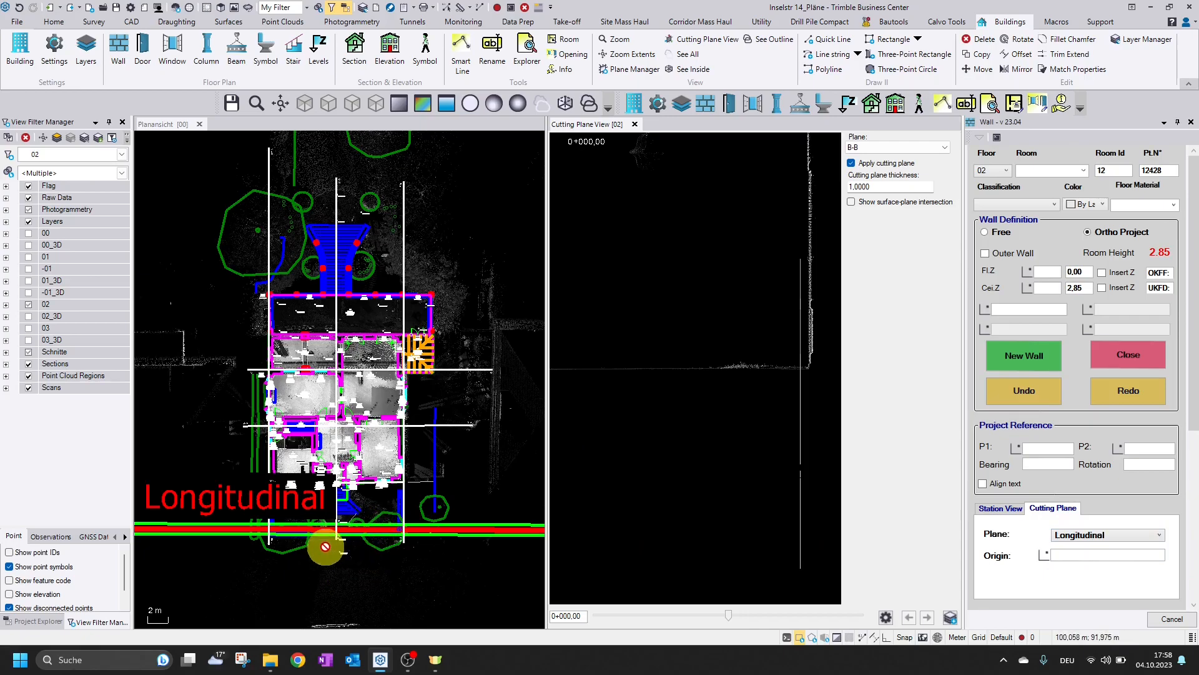
pyautogui.moveTo(882, 186); pyautogui.dragTo(837, 185)
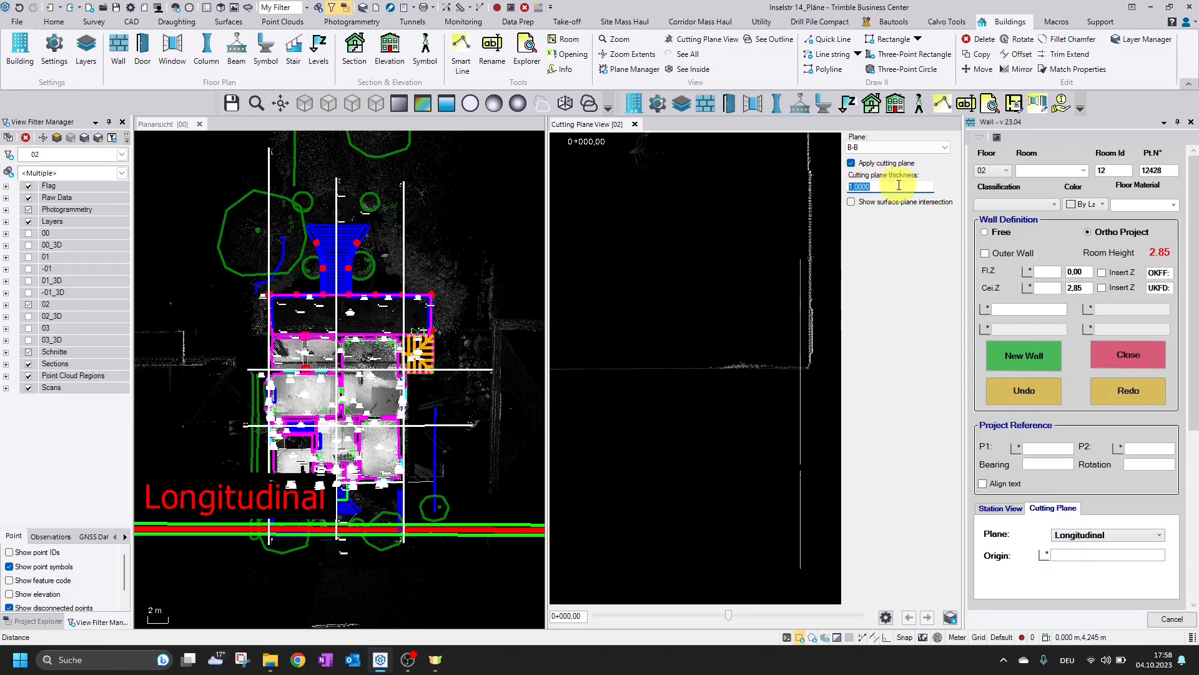
pyautogui.scroll(5, 338, 531)
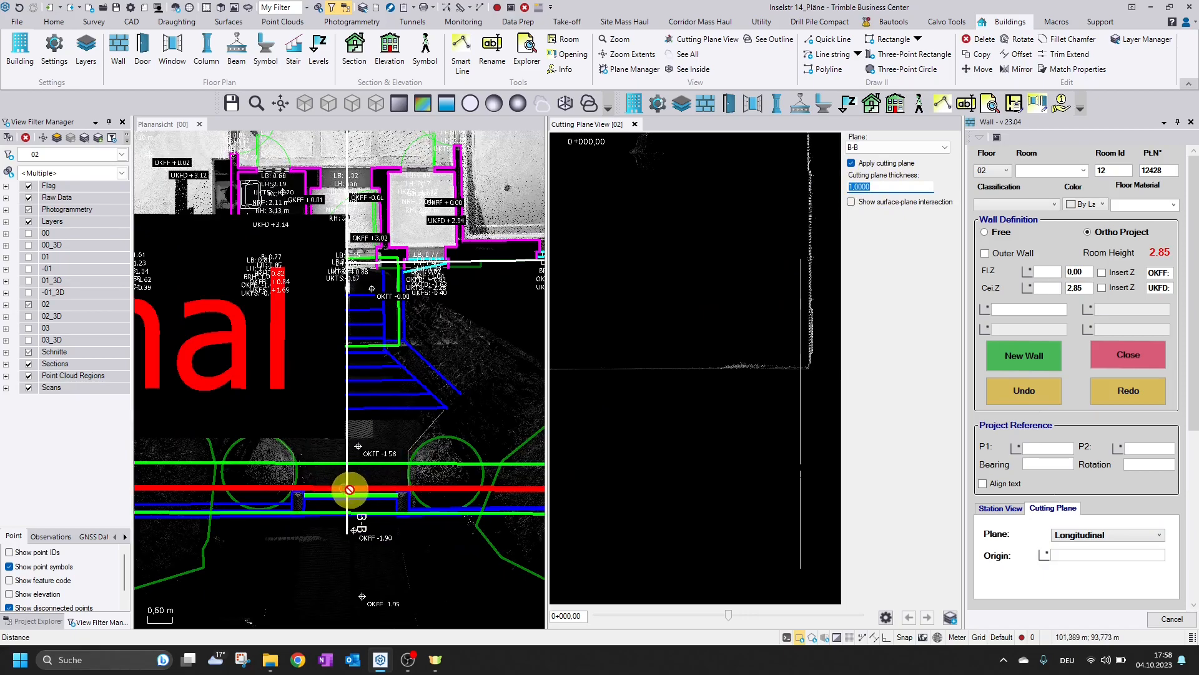
pyautogui.scroll(3, 410, 492)
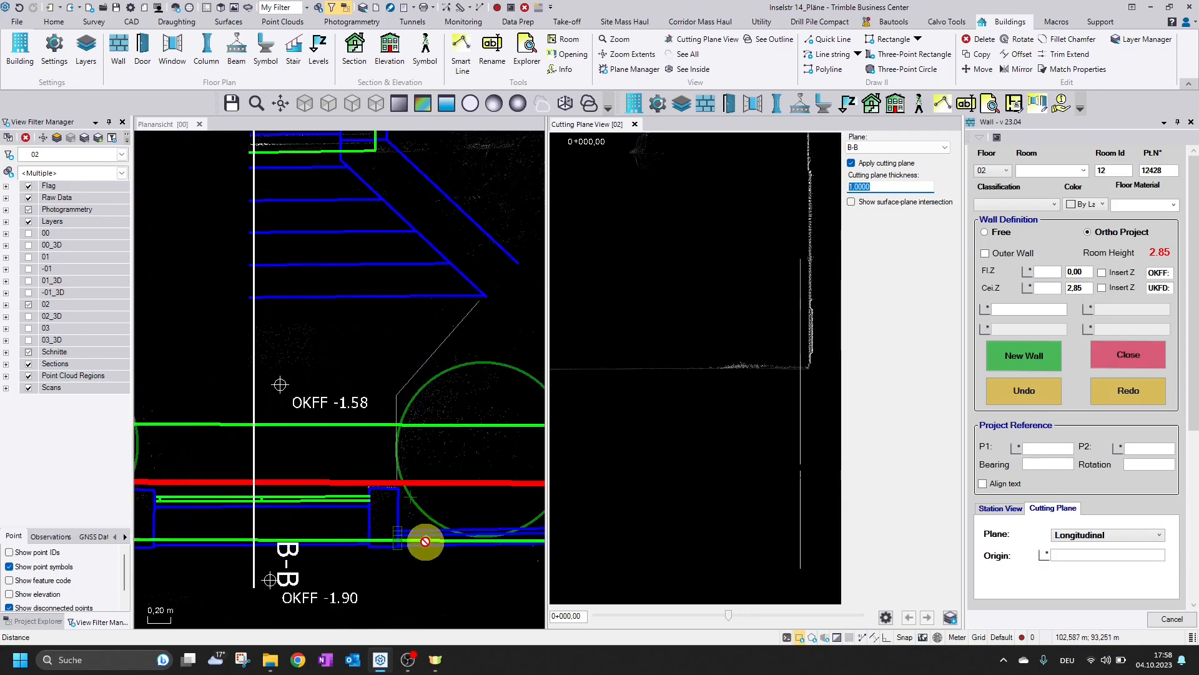
pyautogui.moveTo(863, 186); pyautogui.dragTo(830, 184)
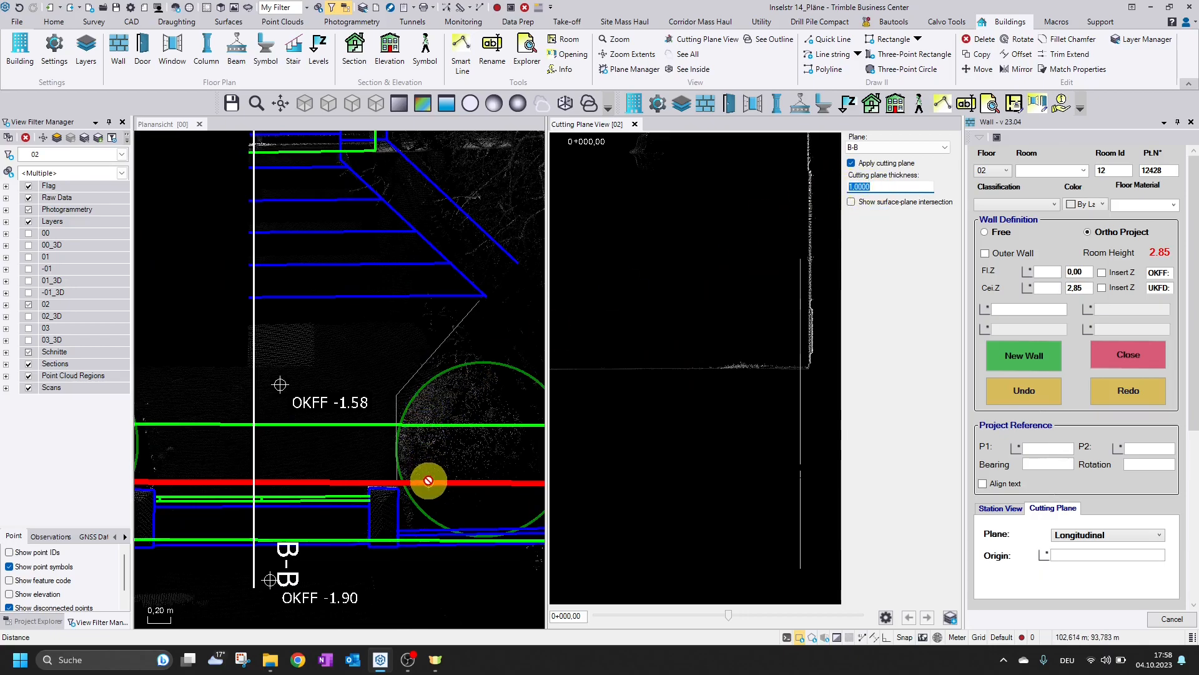
pyautogui.scroll(-3, 775, 390)
pyautogui.moveTo(766, 393); pyautogui.dragTo(651, 425, button='middle')
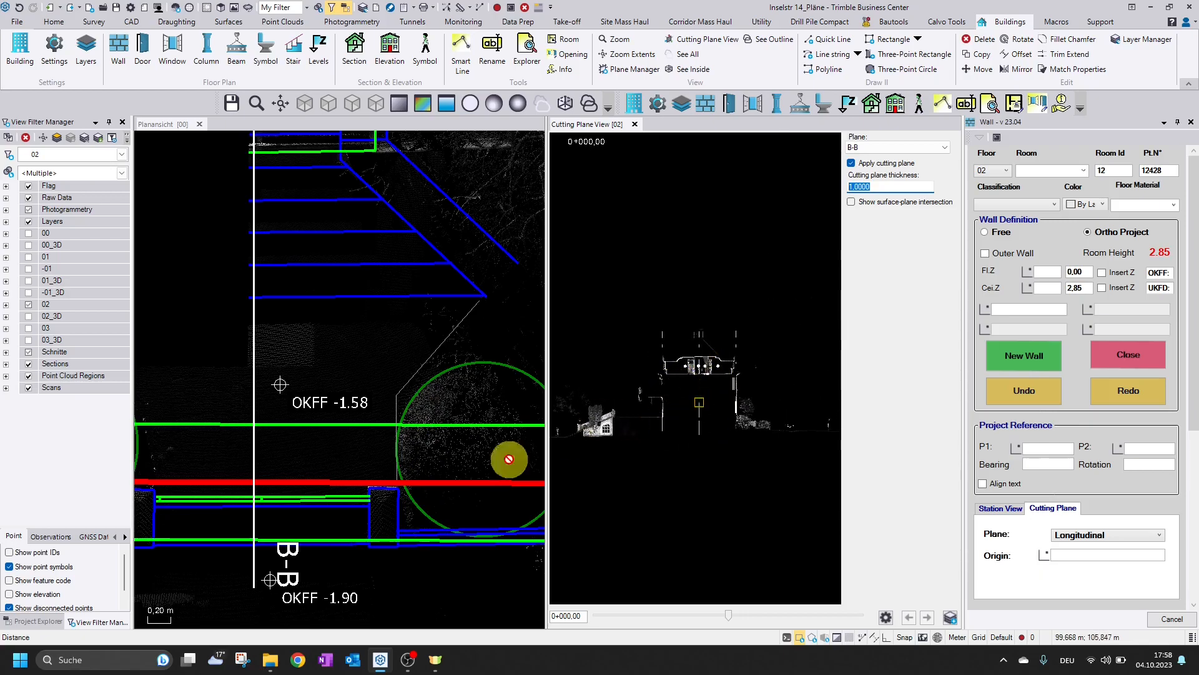
# Step: Set the cutting plane thickness to 3,0000, keeping the Longitudinal plane
pyautogui.scroll(-5, 457, 442)
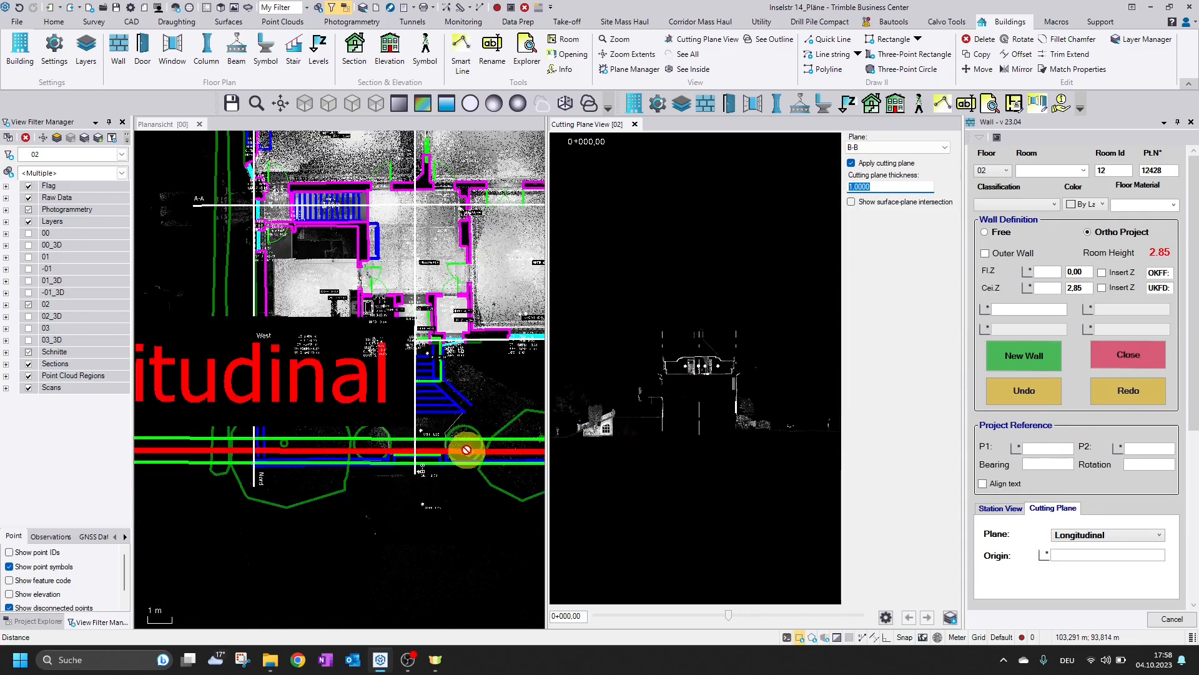
pyautogui.scroll(-4, 467, 449)
pyautogui.moveTo(878, 185); pyautogui.dragTo(781, 185)
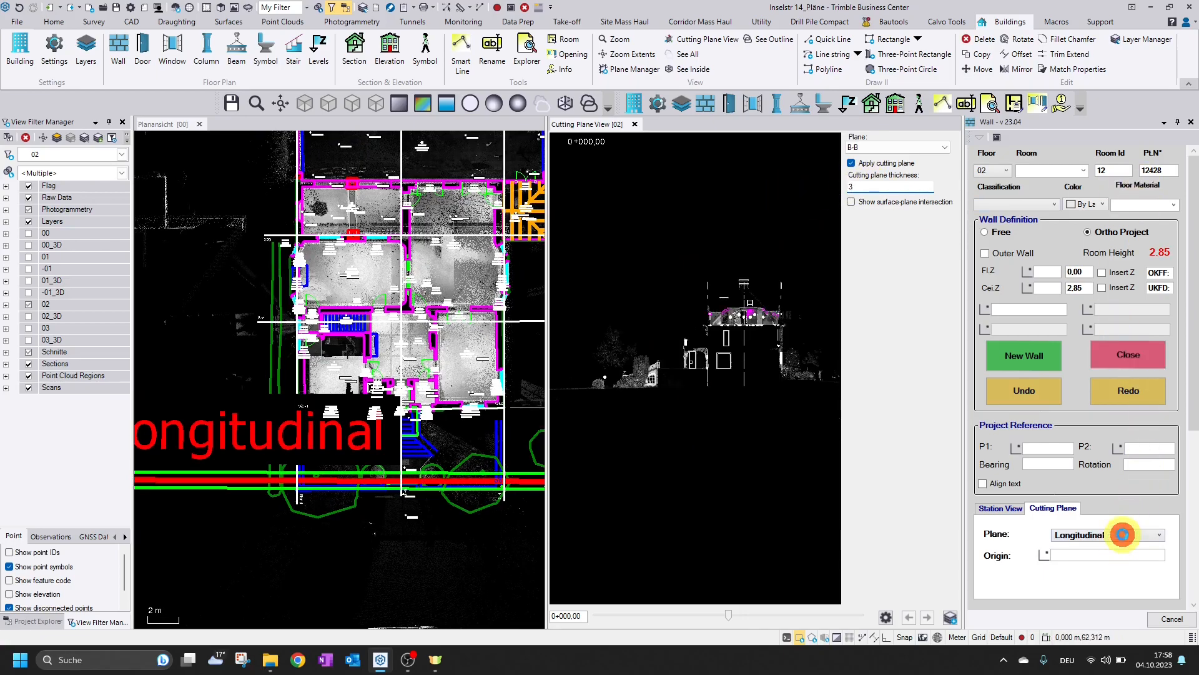
pyautogui.click(1119, 539)
pyautogui.click(1107, 507)
pyautogui.click(1099, 534)
pyautogui.click(1107, 522)
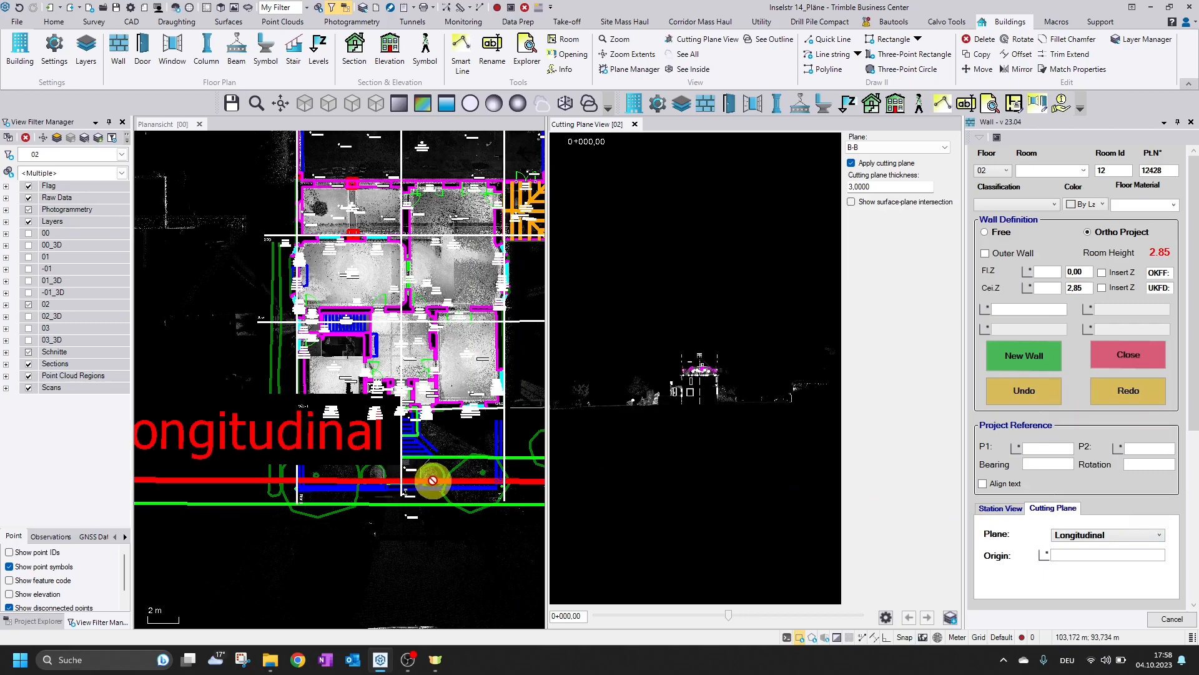
# Step: Turn on the full point cloud display and center the building section view
pyautogui.scroll(-3, 428, 479)
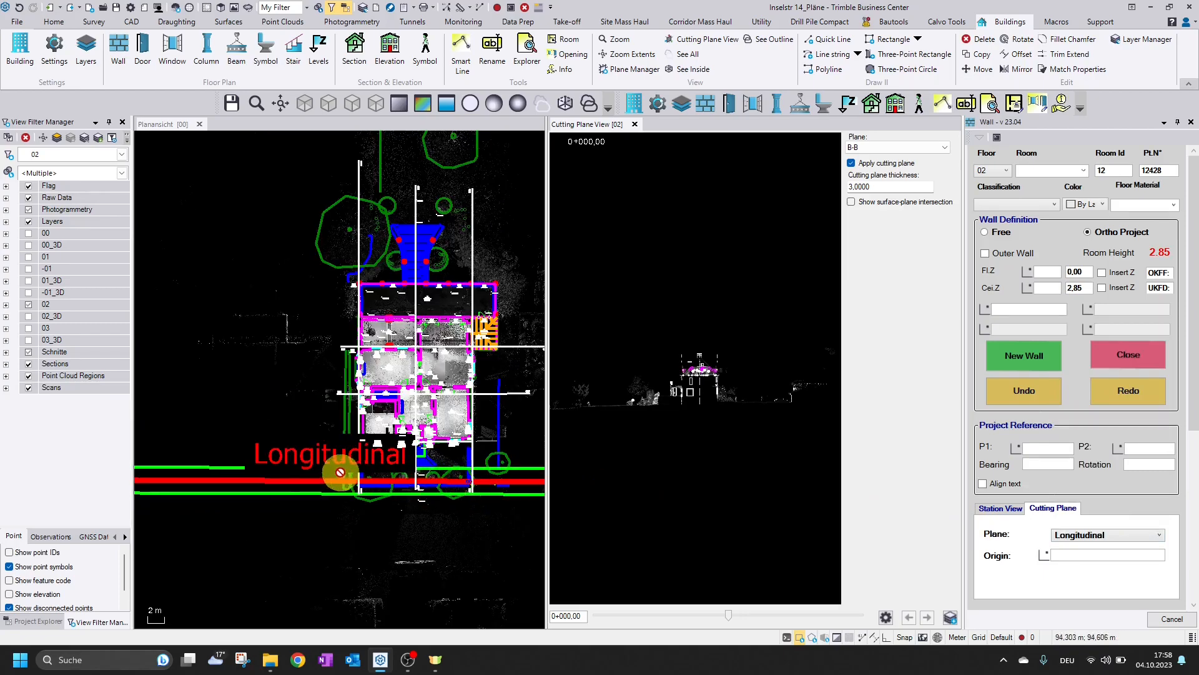
pyautogui.scroll(-2, 357, 455)
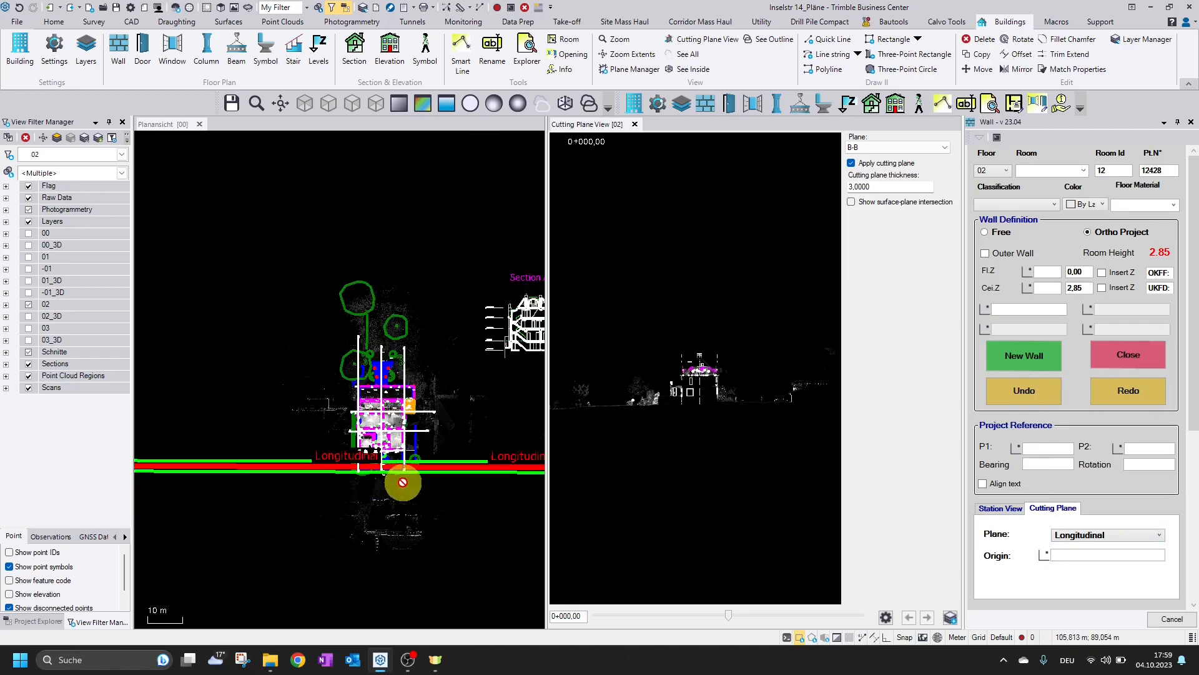
pyautogui.scroll(2, 504, 451)
pyautogui.scroll(5, 665, 390)
pyautogui.scroll(2, 747, 443)
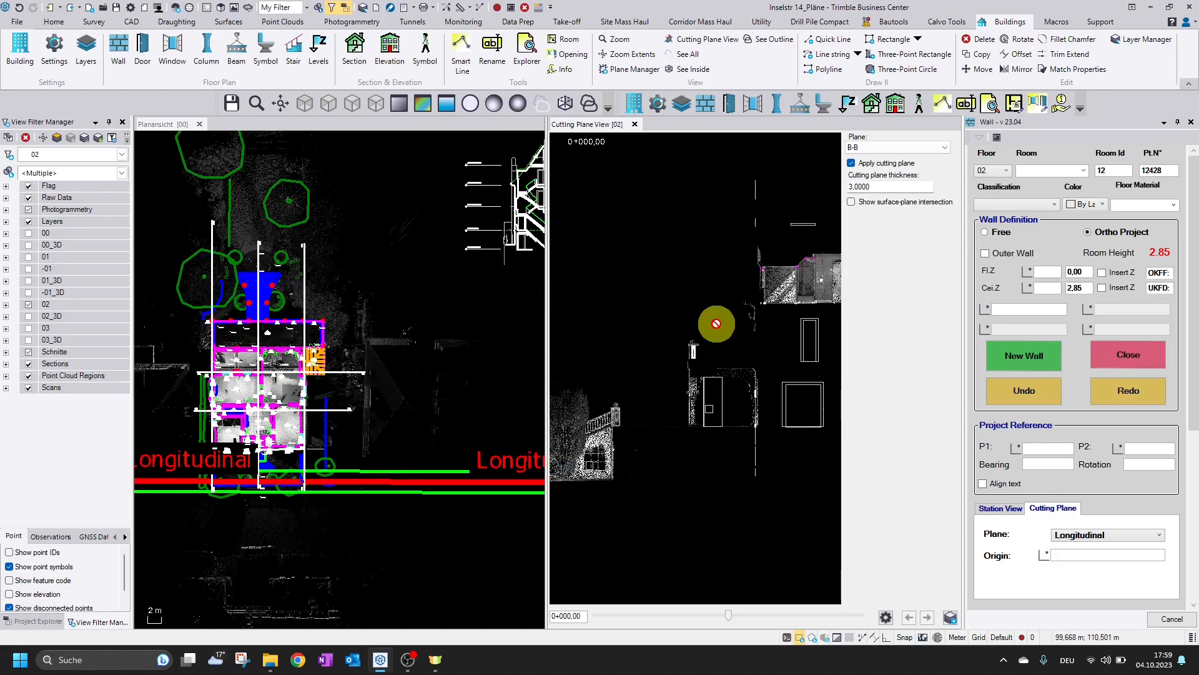
pyautogui.scroll(1, 285, 425)
pyautogui.scroll(4, 285, 425)
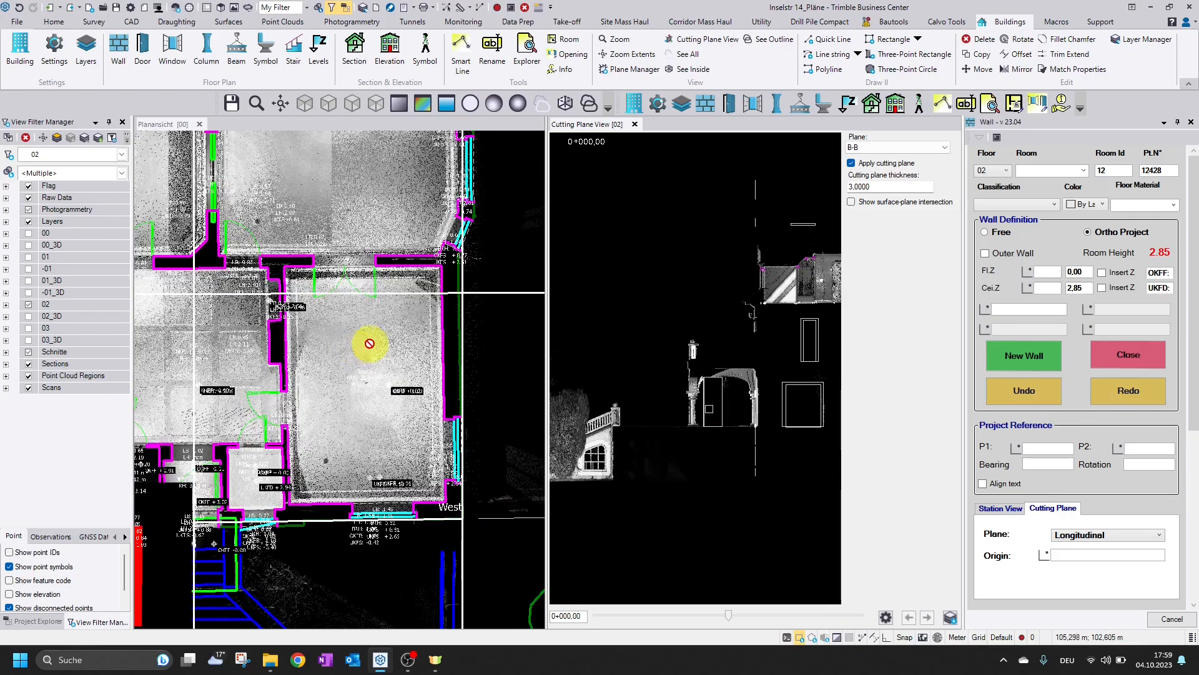
pyautogui.click(540, 108)
pyautogui.click(569, 107)
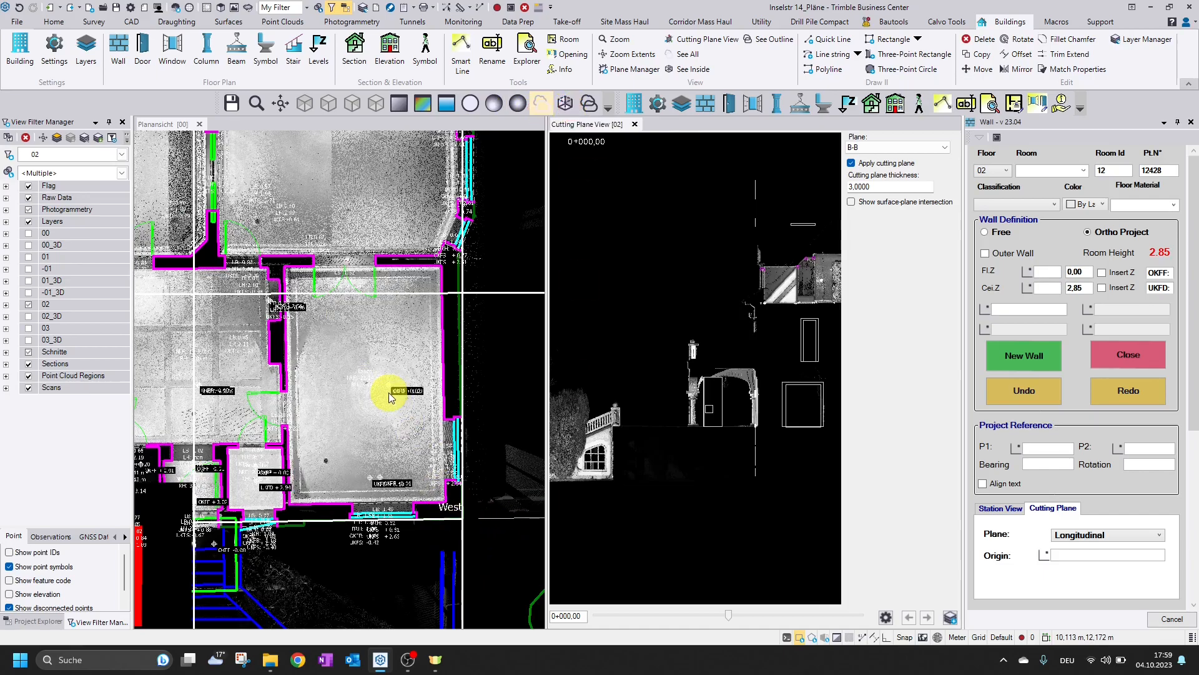
pyautogui.click(565, 108)
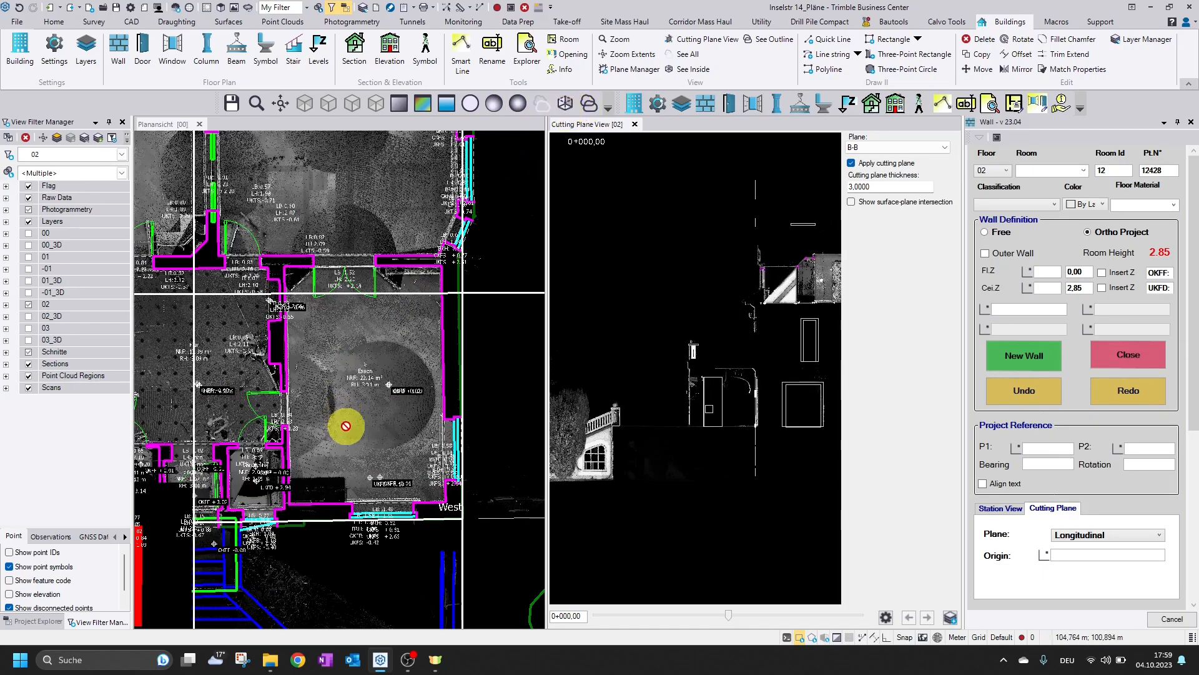
pyautogui.scroll(4, 345, 426)
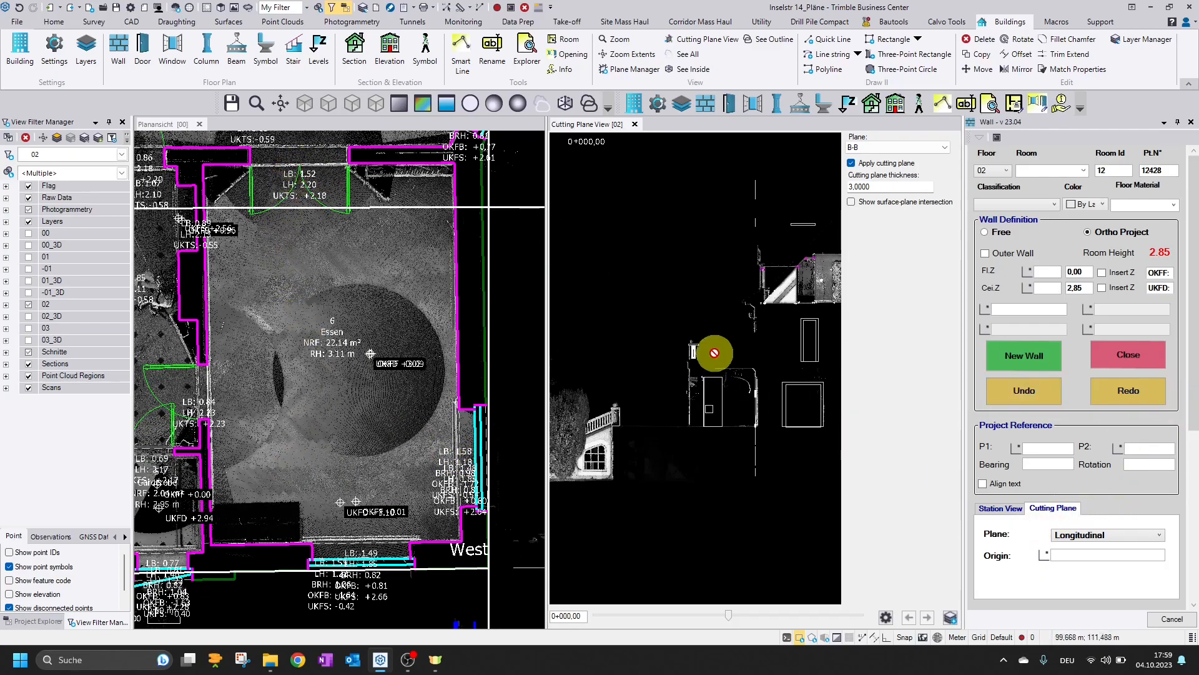
pyautogui.moveTo(718, 313); pyautogui.dragTo(584, 354, button='middle')
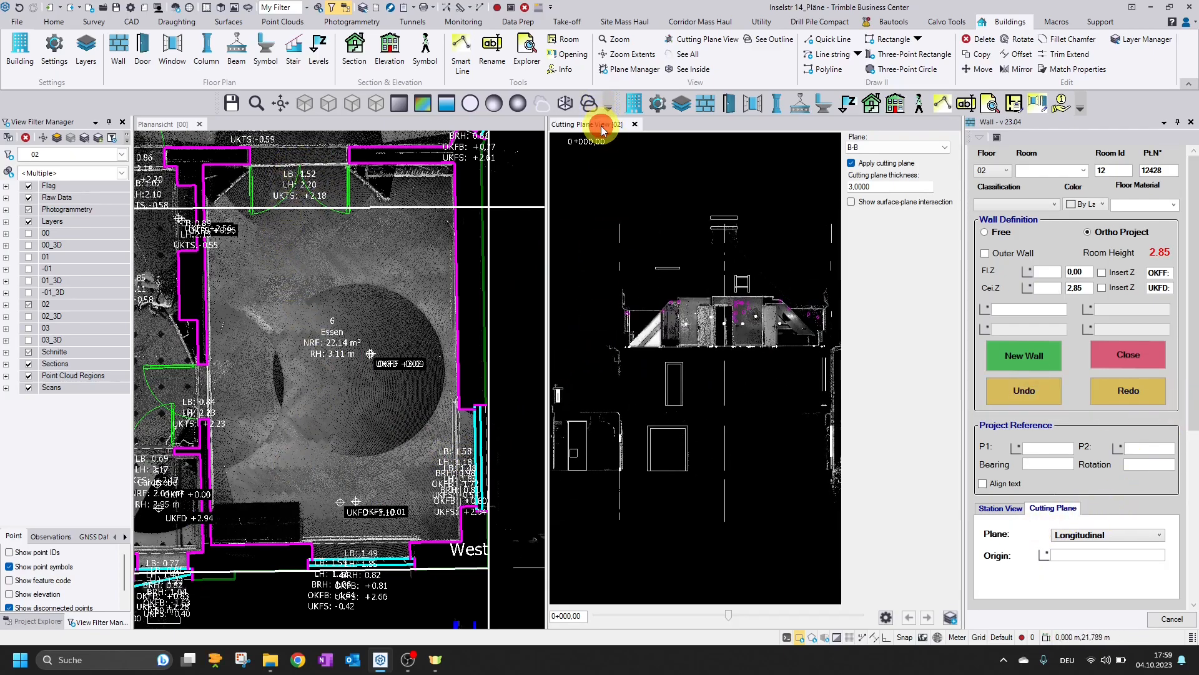
# Step: Set the Longitudinal plane to 0,5 thickness with origin at 105,224; 100,299
pyautogui.click(943, 150)
pyautogui.click(907, 271)
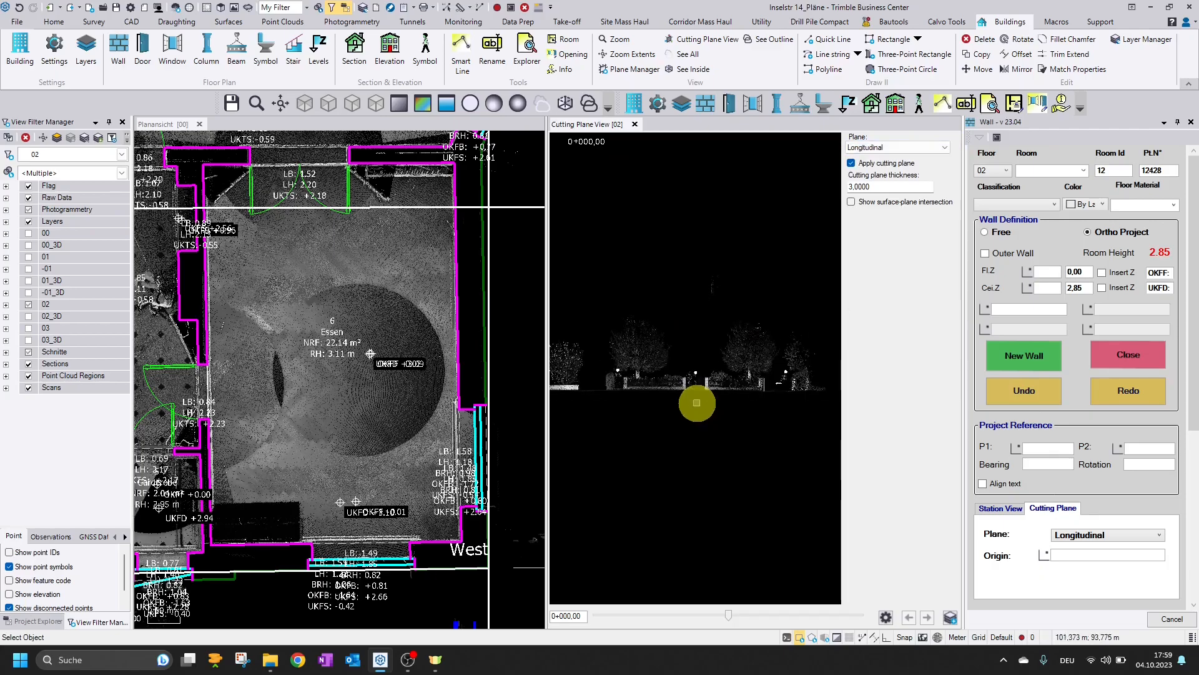
pyautogui.scroll(-6, 393, 404)
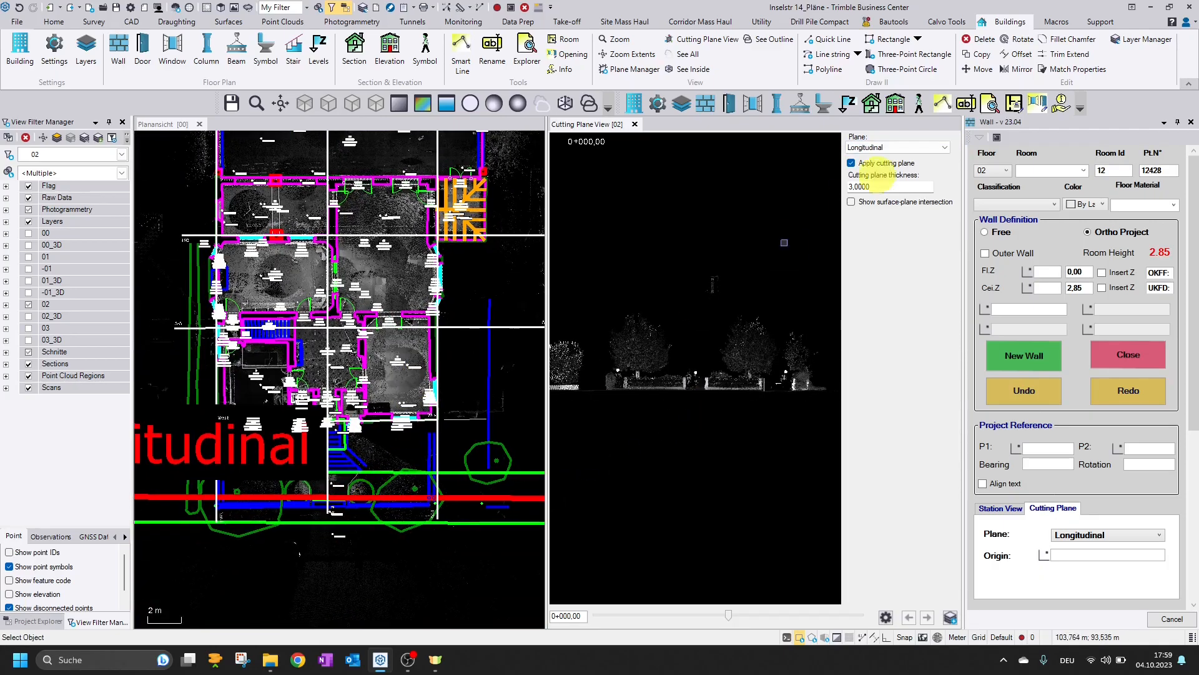
pyautogui.doubleClick(875, 185)
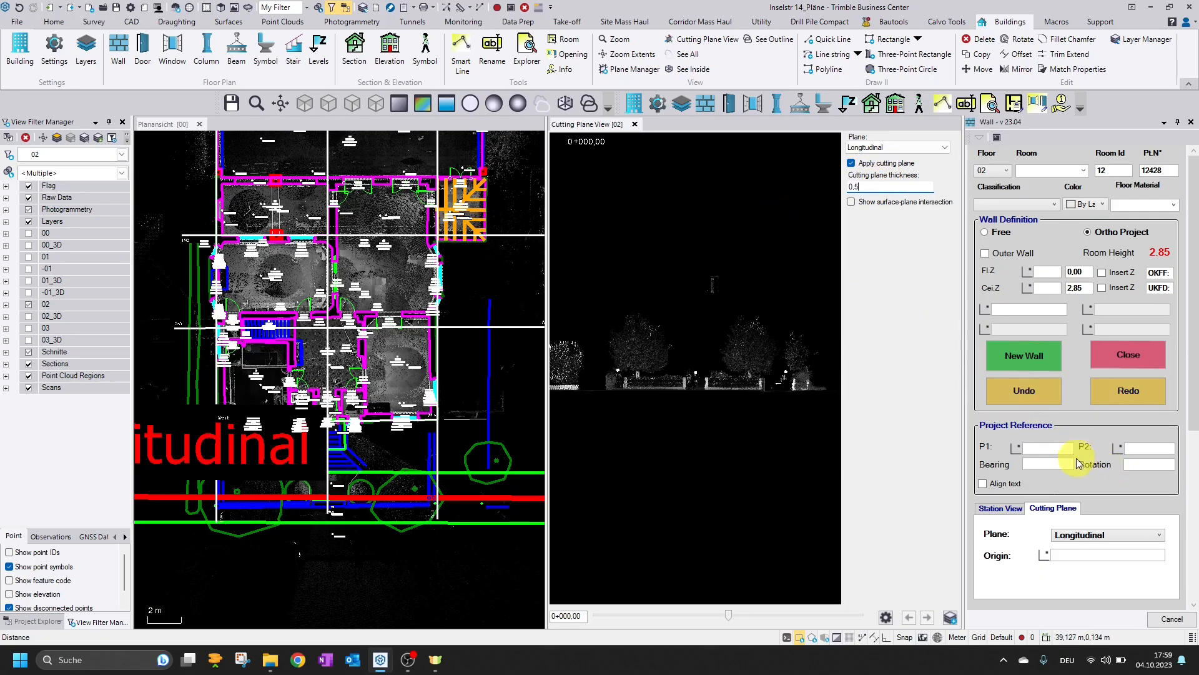
pyautogui.click(1101, 558)
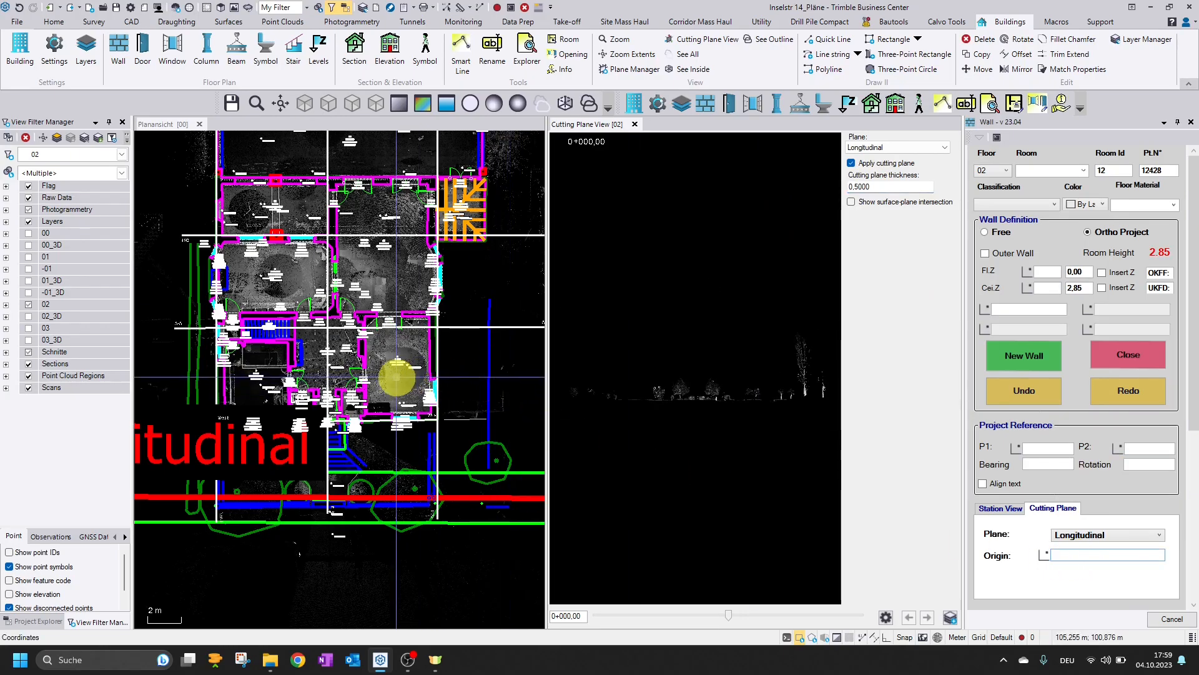
pyautogui.scroll(2, 396, 381)
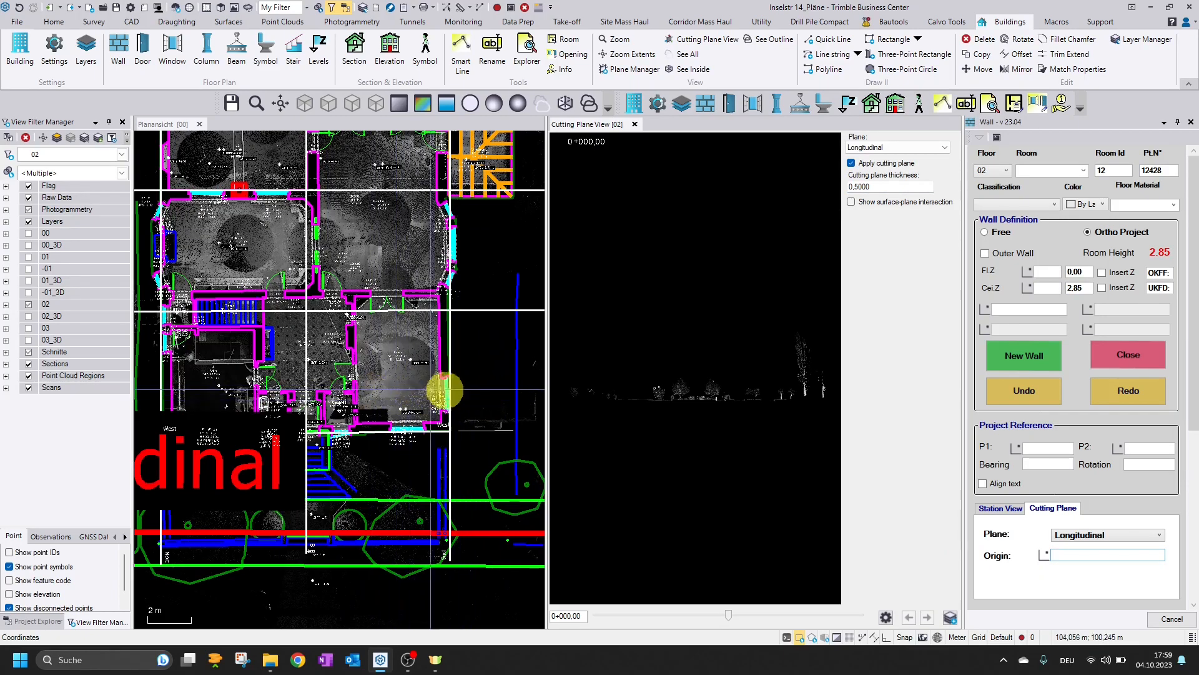
pyautogui.click(404, 402)
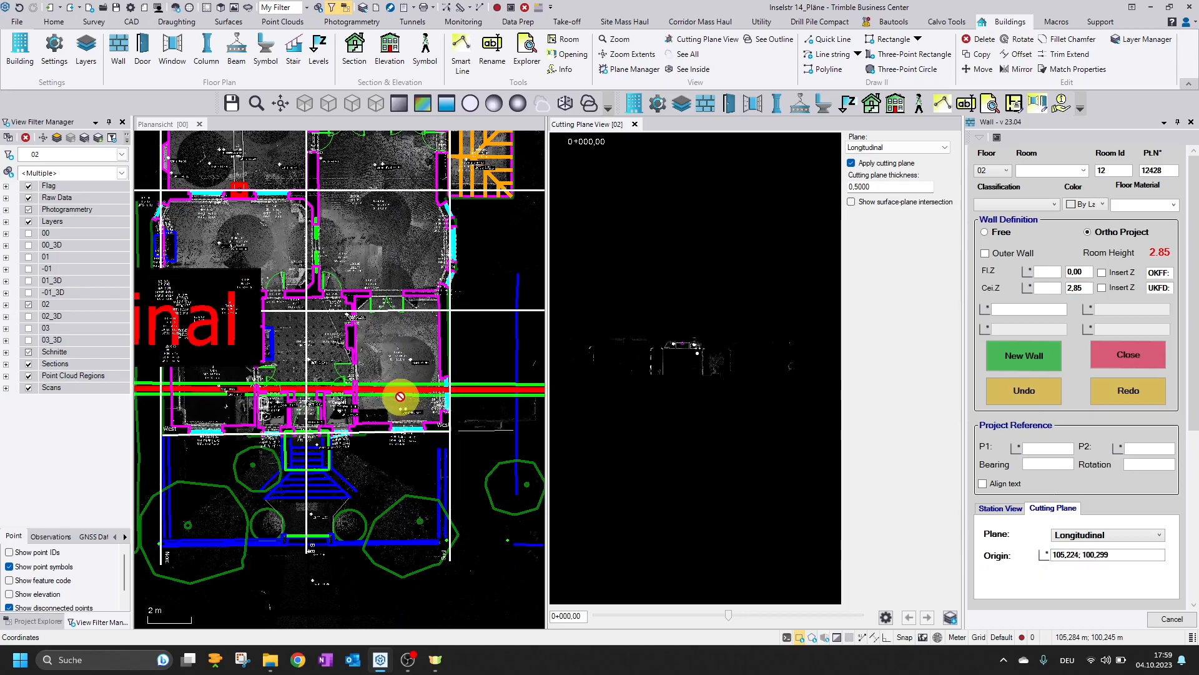
pyautogui.scroll(3, 674, 340)
# Step: Filter the view to floor 00 and pick floor and ceiling heights from the section
pyautogui.click(586, 123)
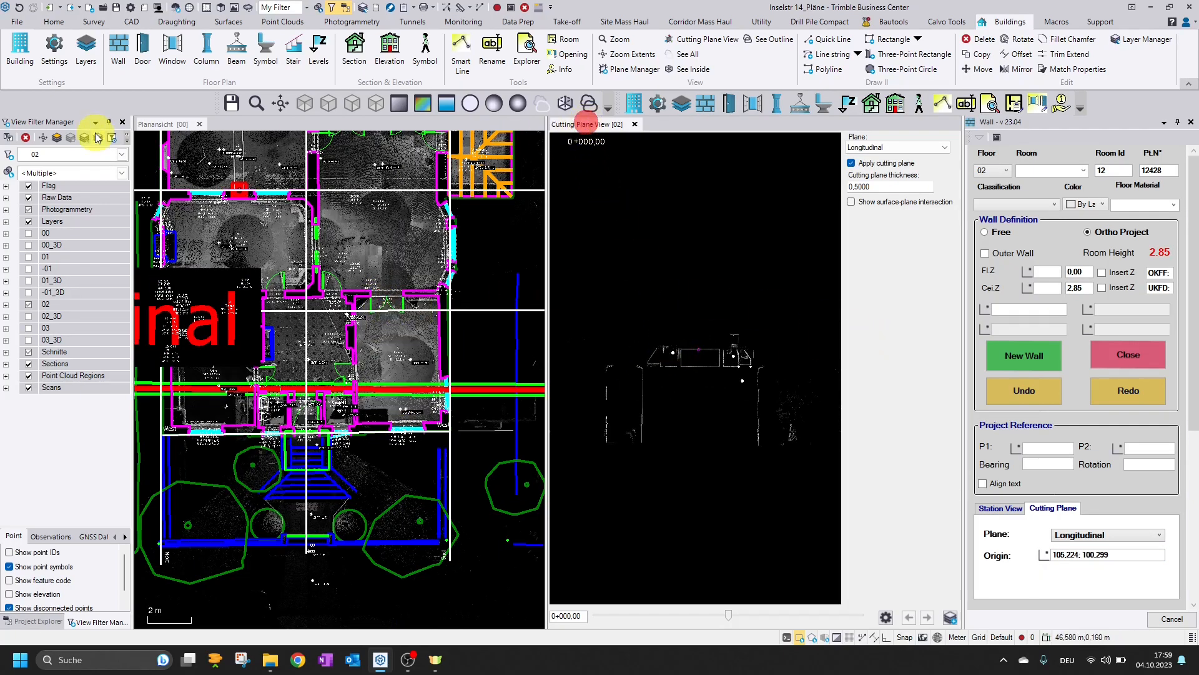
pyautogui.click(122, 154)
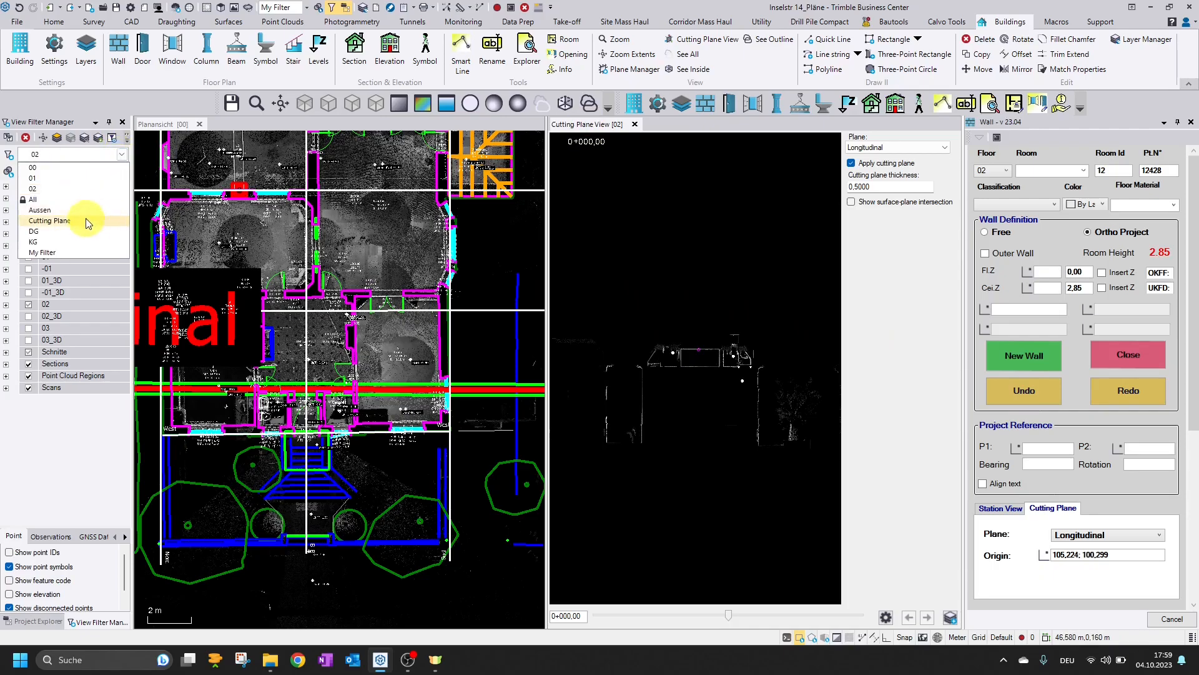
pyautogui.click(92, 168)
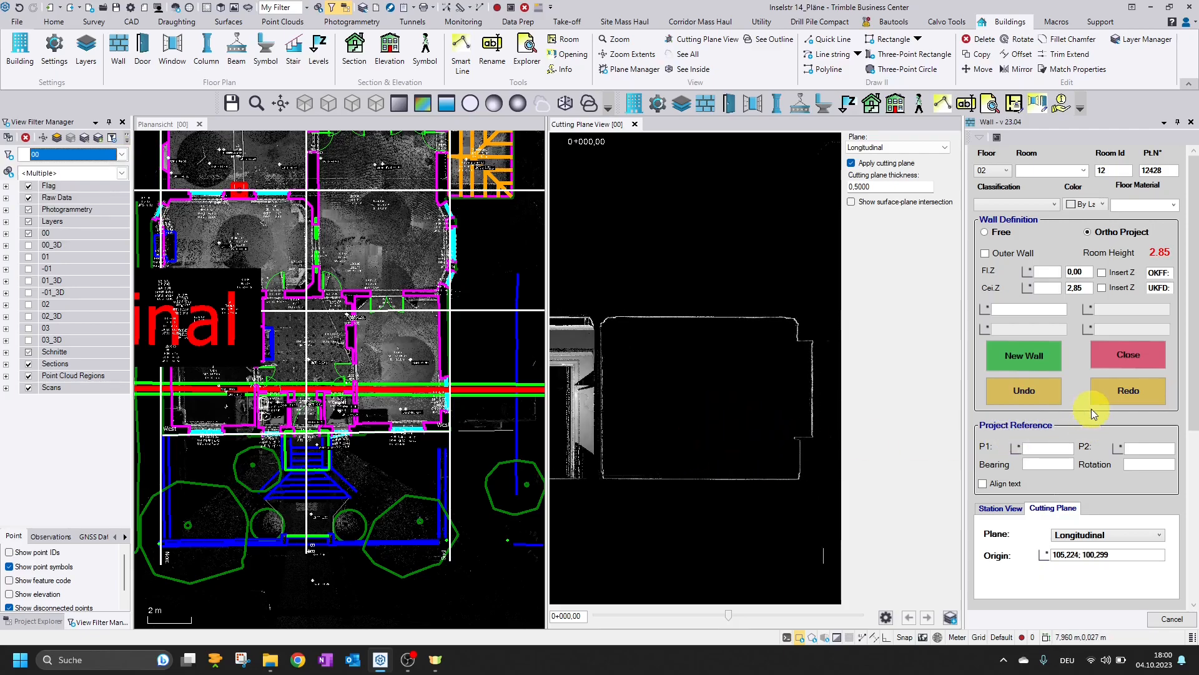
pyautogui.click(1046, 272)
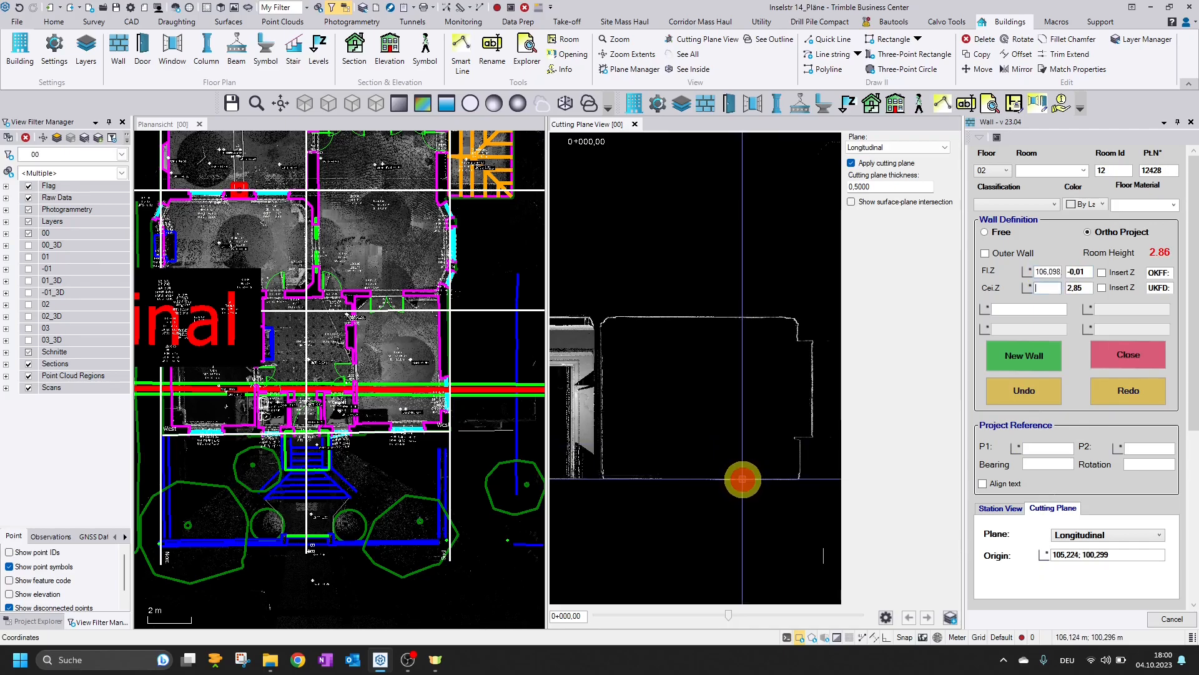
pyautogui.click(745, 316)
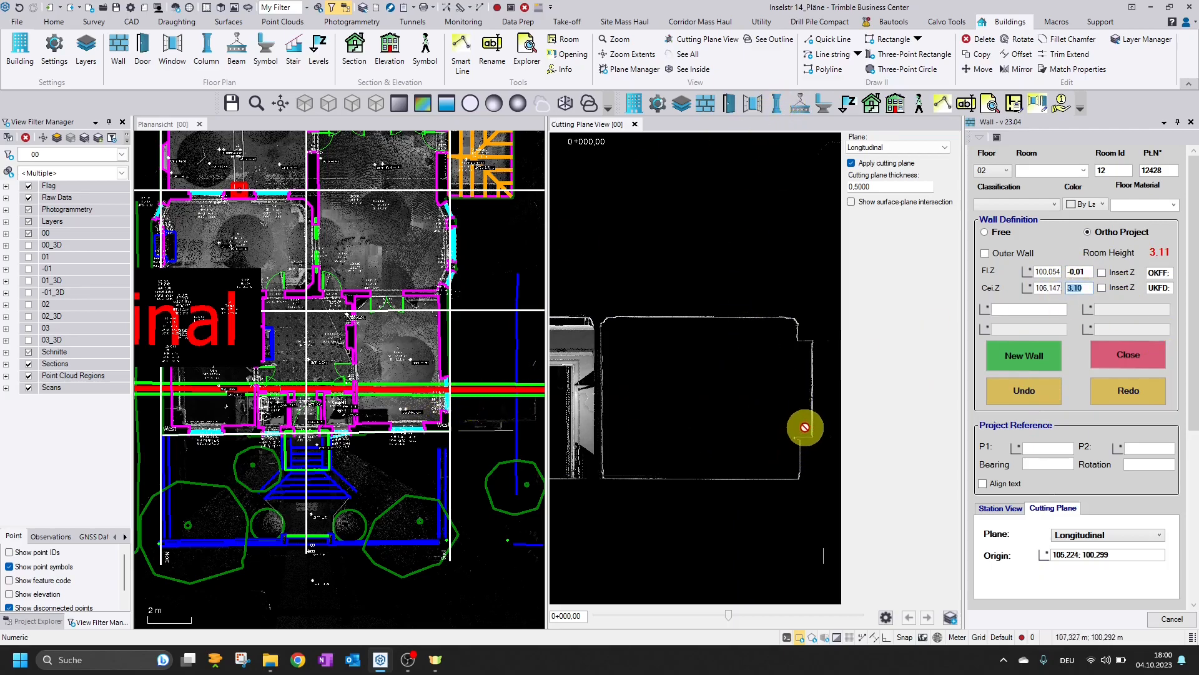
pyautogui.click(755, 106)
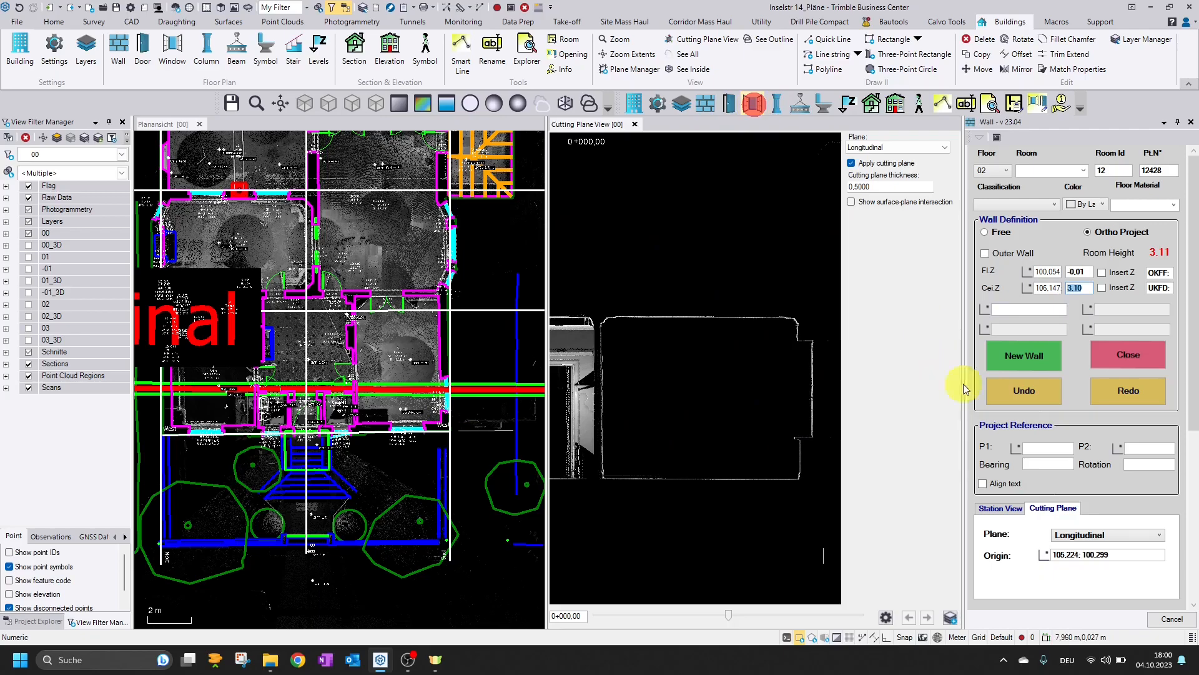
pyautogui.click(762, 112)
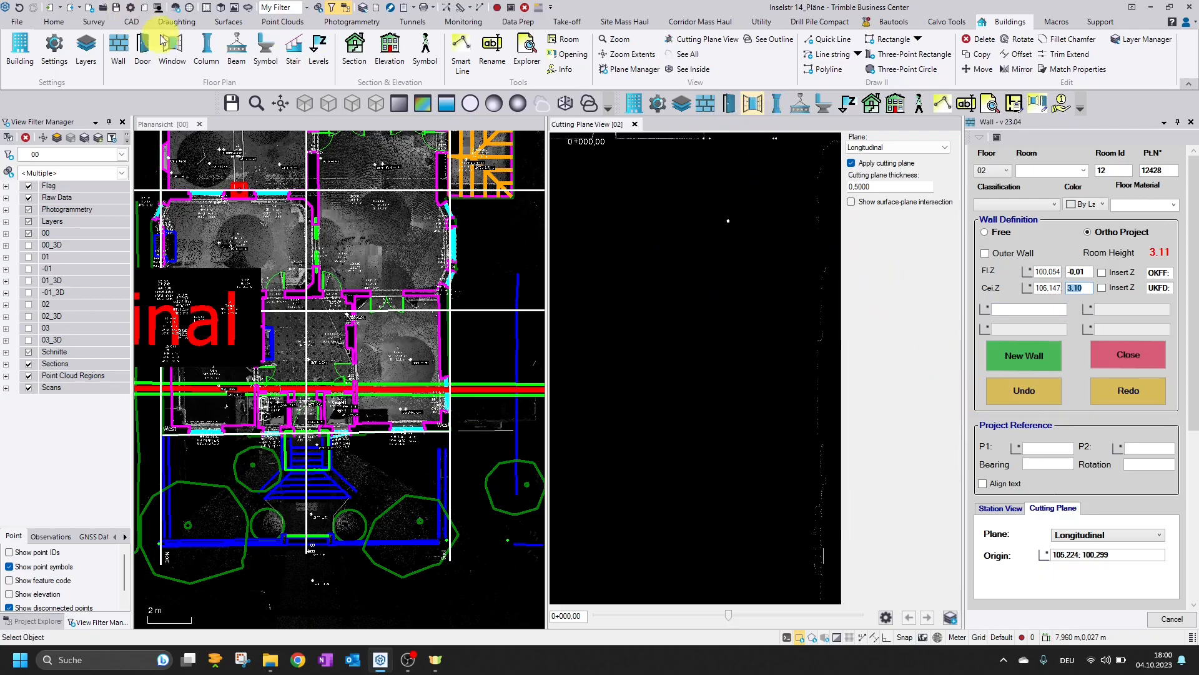
# Step: Pick the window's floor, 0.80 sill height and 1.85 window height from the section
pyautogui.click(160, 40)
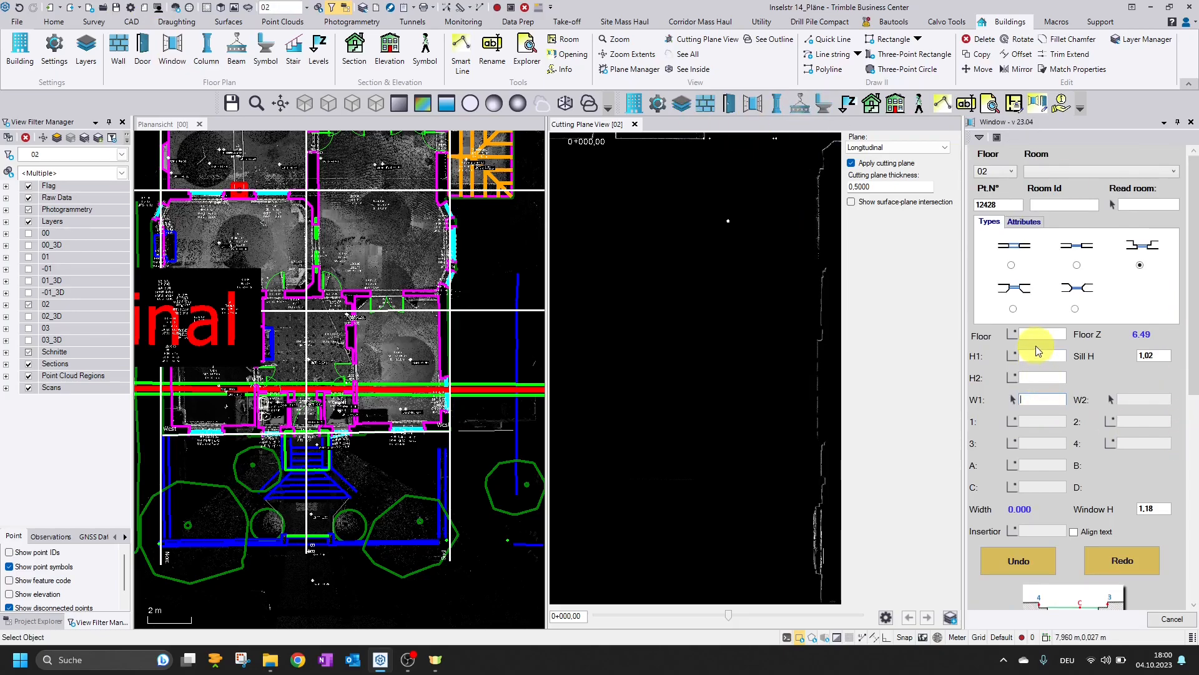
pyautogui.scroll(-4, 704, 318)
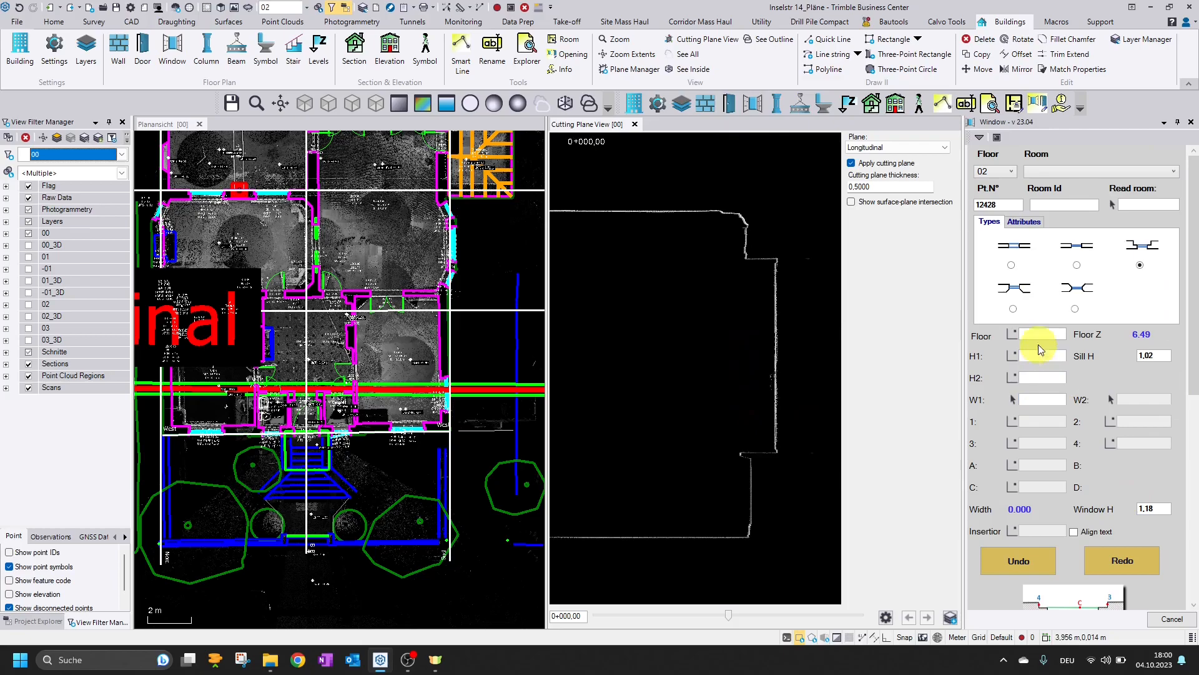
pyautogui.click(1038, 335)
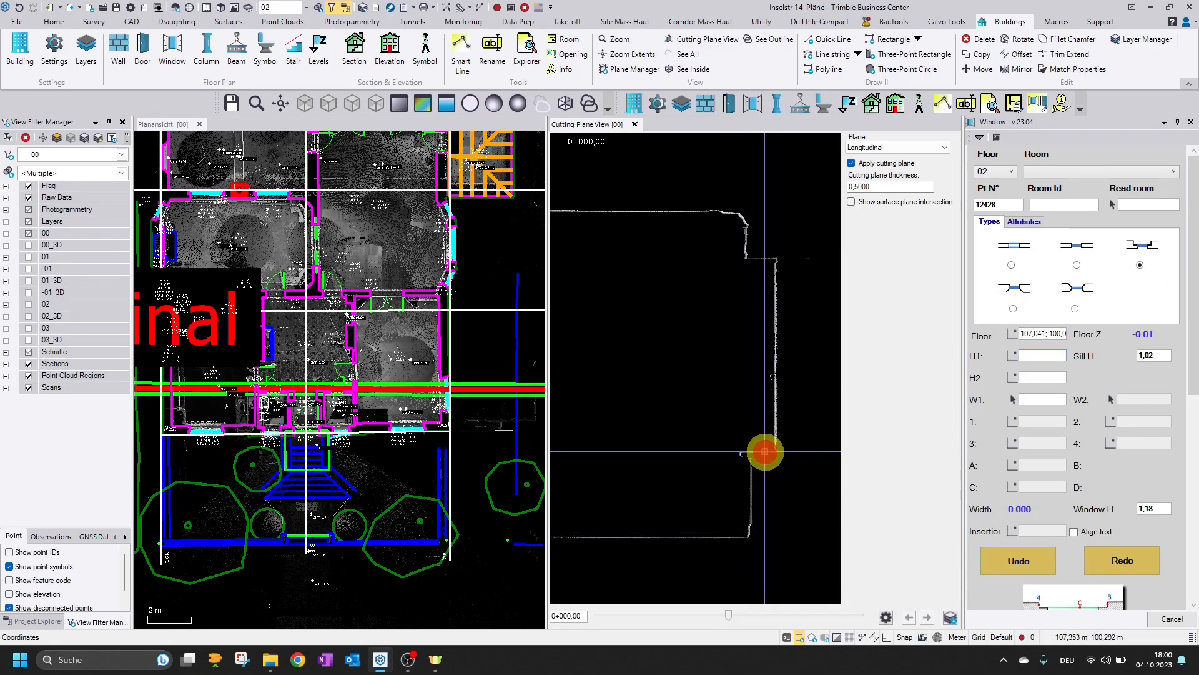
pyautogui.click(765, 451)
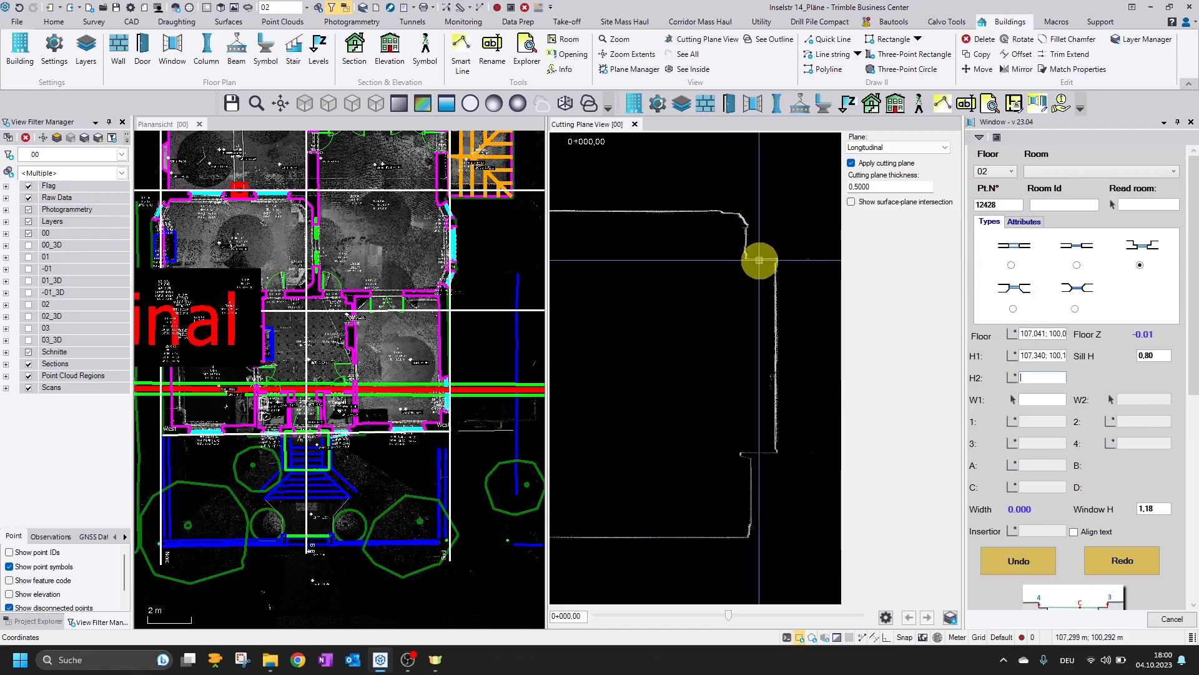
pyautogui.click(762, 259)
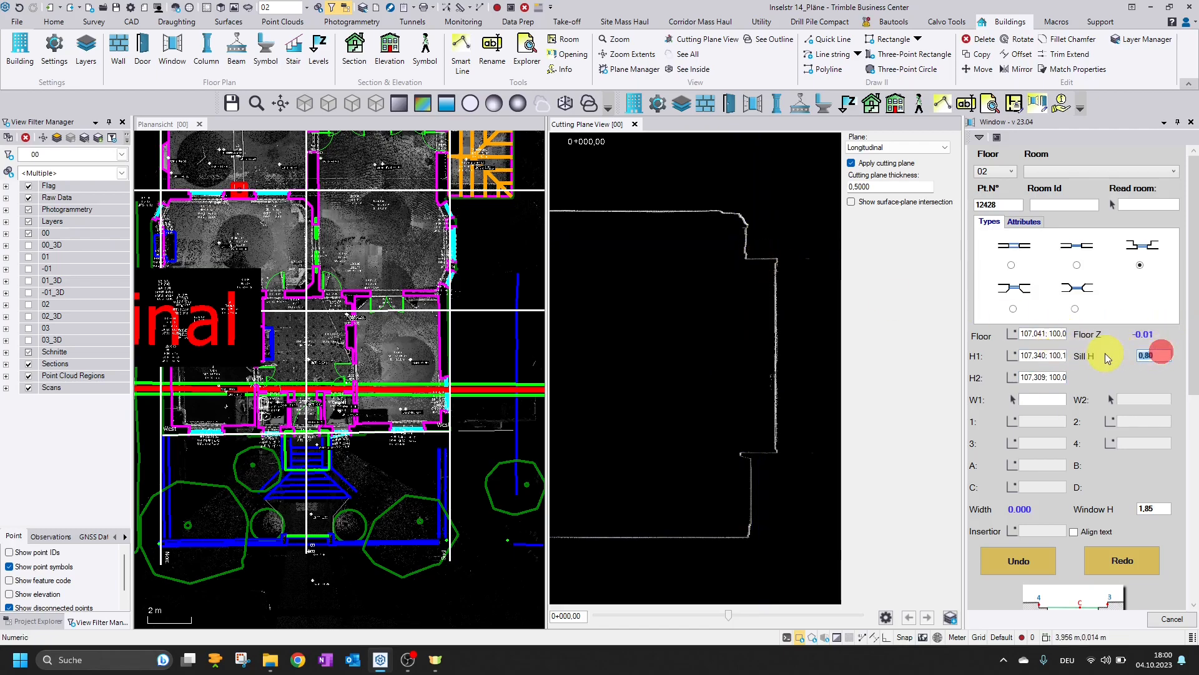
pyautogui.click(1155, 508)
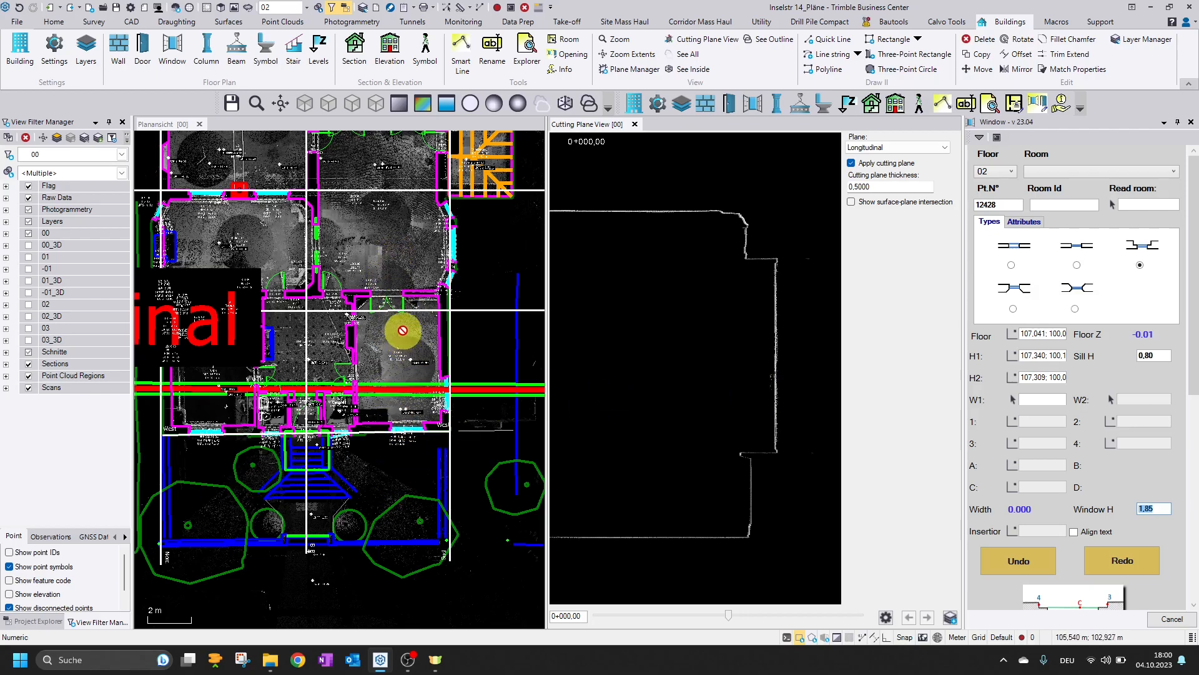
pyautogui.scroll(3, 402, 330)
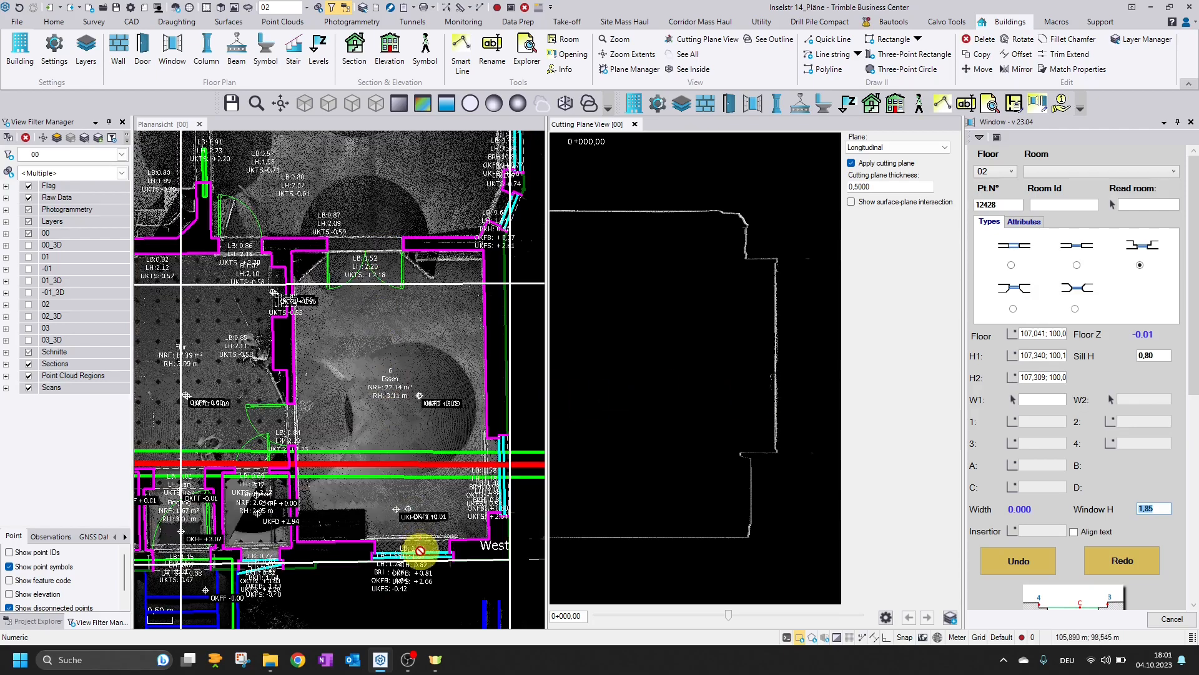
pyautogui.click(906, 148)
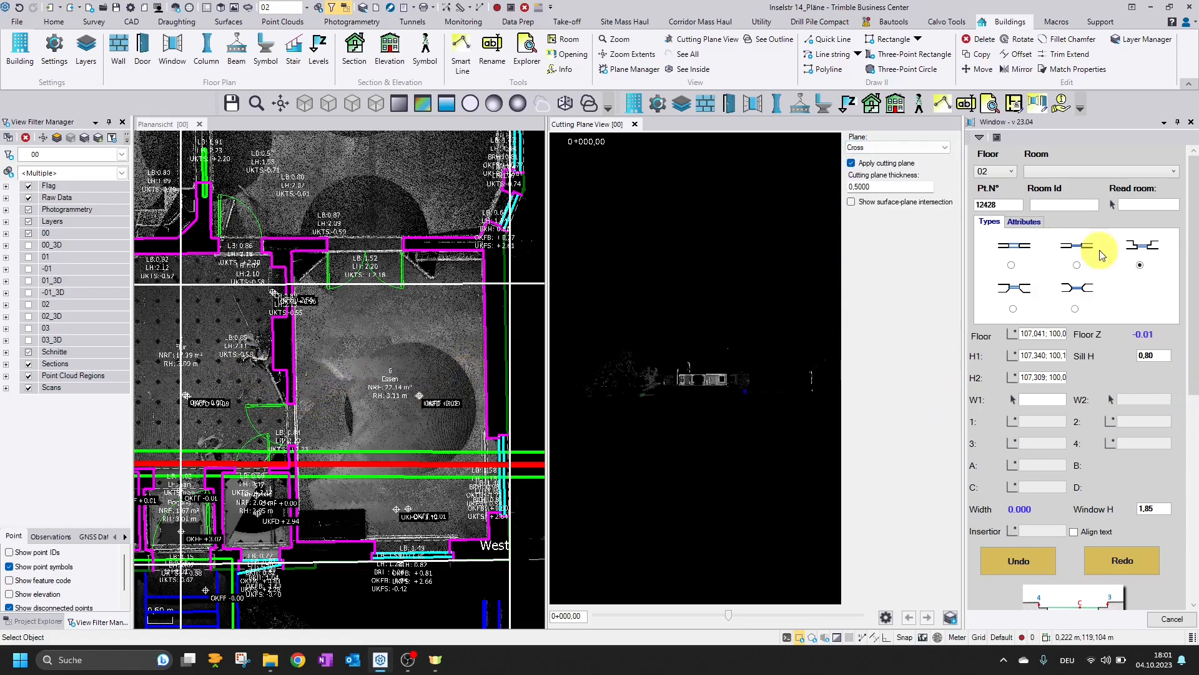
# Step: Place a Cross cutting plane at 105,164; 103,019 and pan to the window wall section
pyautogui.scroll(-4, 1147, 512)
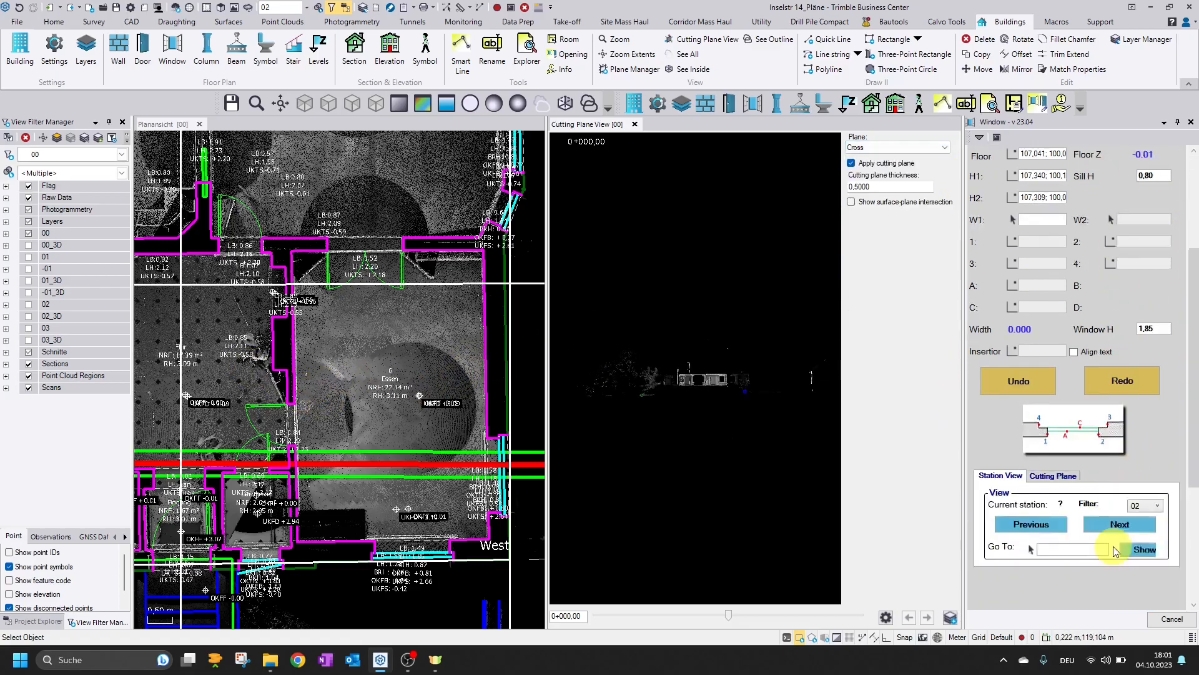
pyautogui.click(1069, 447)
pyautogui.click(1116, 473)
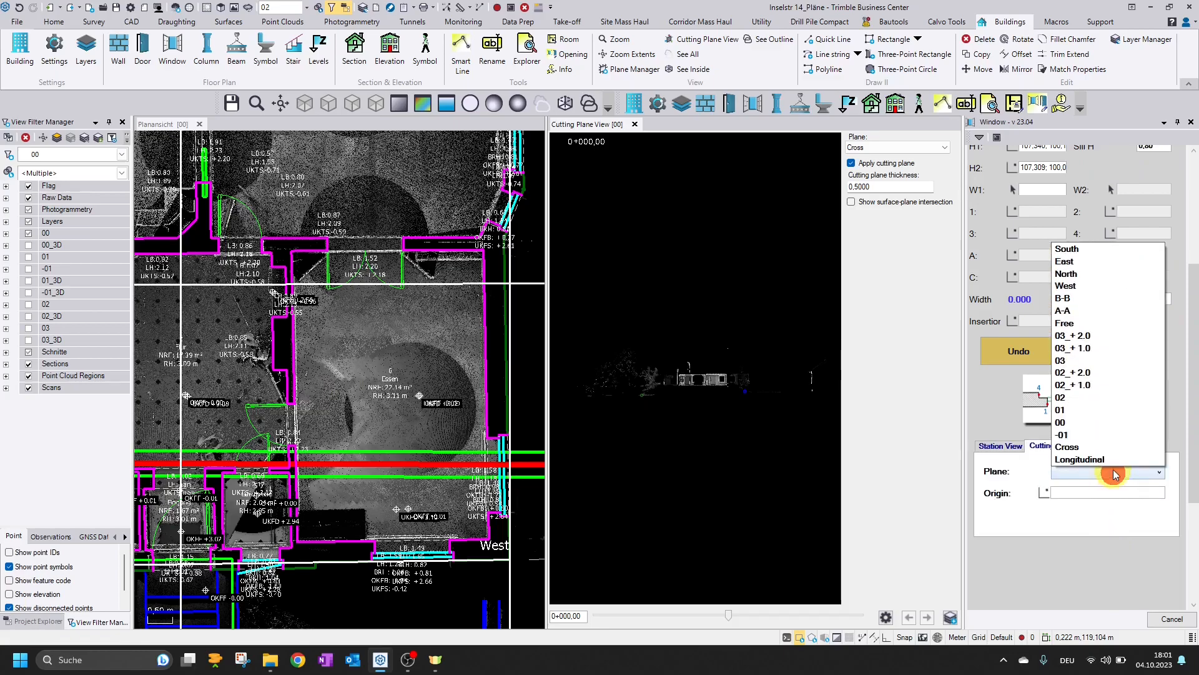
pyautogui.click(1104, 448)
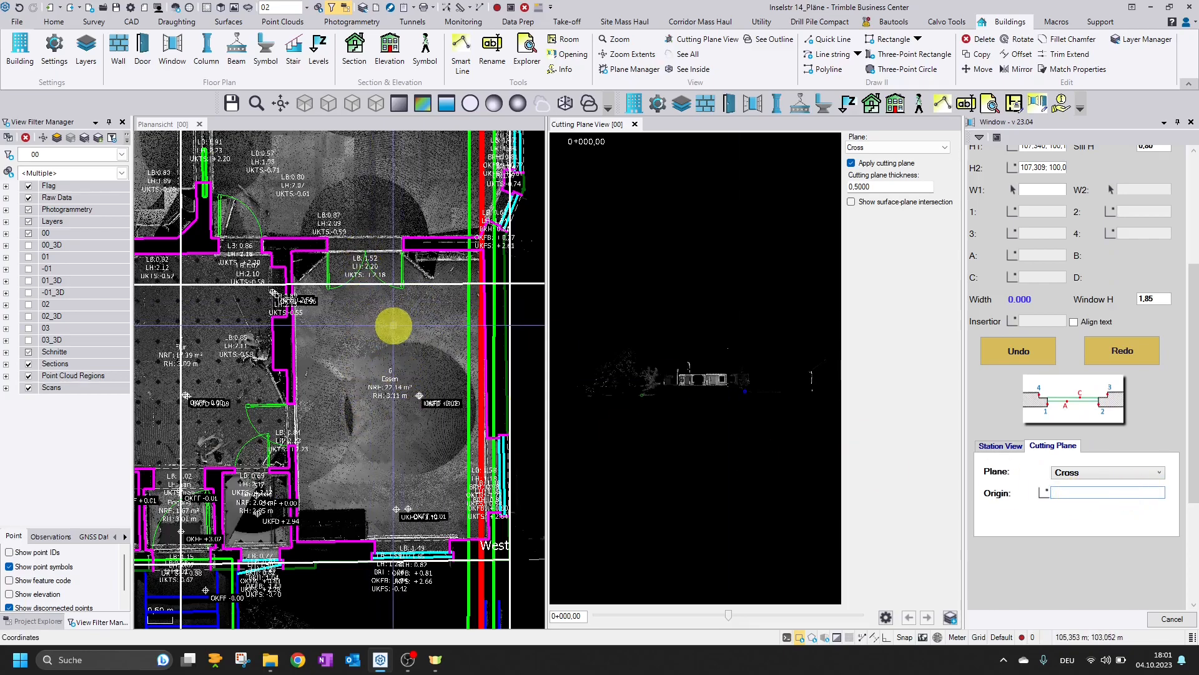
pyautogui.click(385, 326)
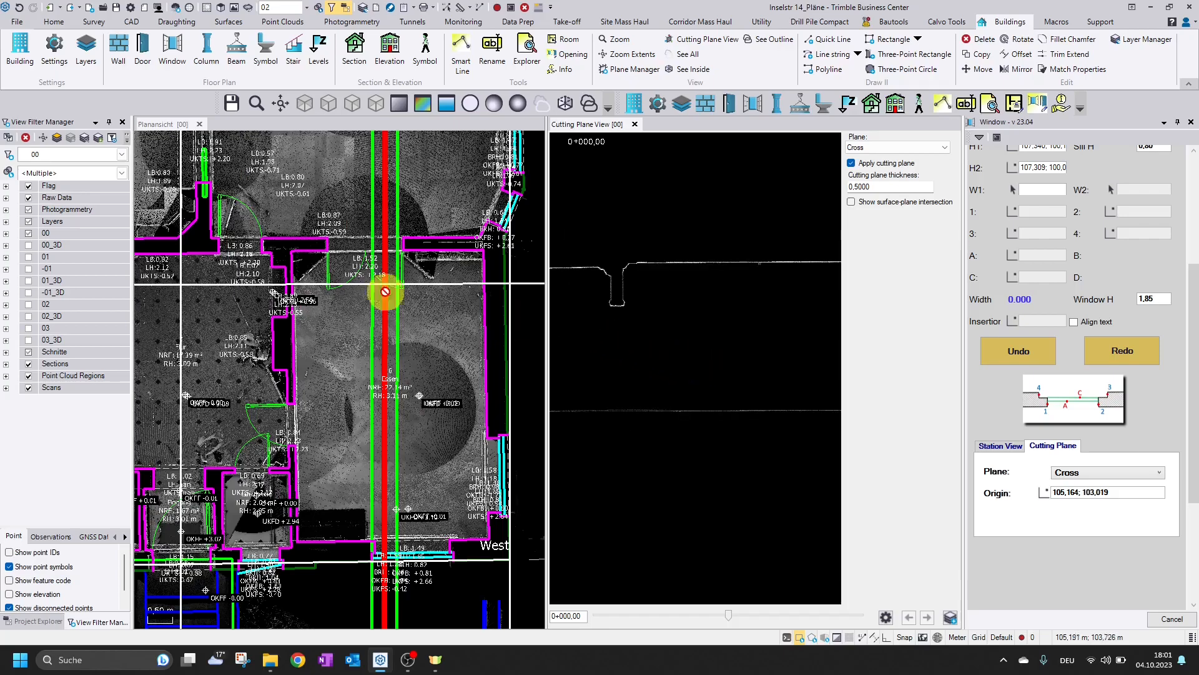
pyautogui.scroll(-3, 658, 358)
pyautogui.moveTo(658, 358); pyautogui.dragTo(615, 365, button='middle')
pyautogui.scroll(3, 773, 359)
pyautogui.scroll(1, 767, 361)
pyautogui.scroll(-3, 766, 357)
pyautogui.moveTo(766, 358); pyautogui.dragTo(911, 356, button='middle')
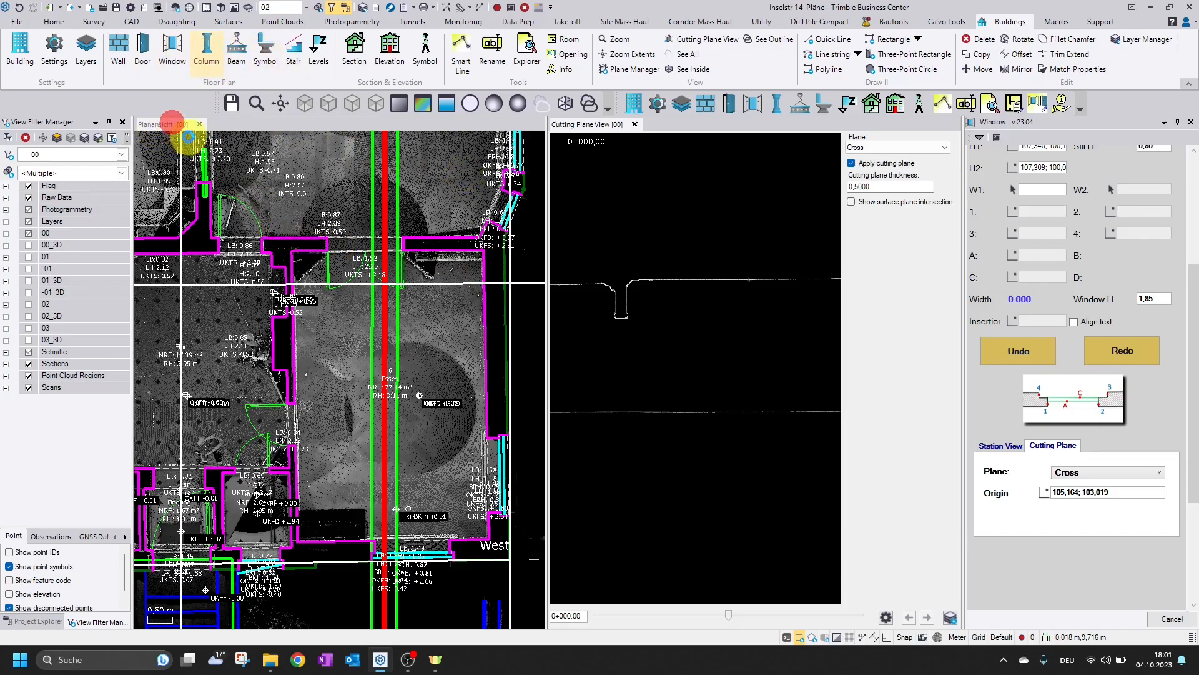
# Step: Filter the plan to floor 02 and zoom in on Zimmer 4 and Zimmer 5
pyautogui.click(167, 123)
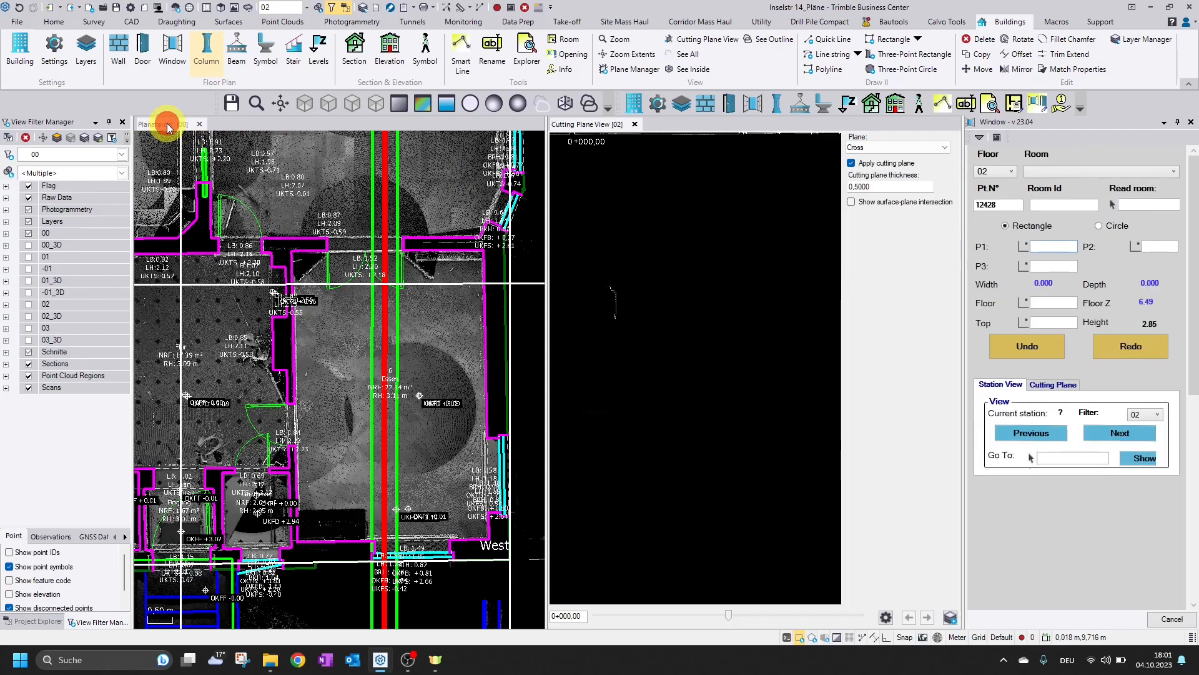
pyautogui.click(87, 155)
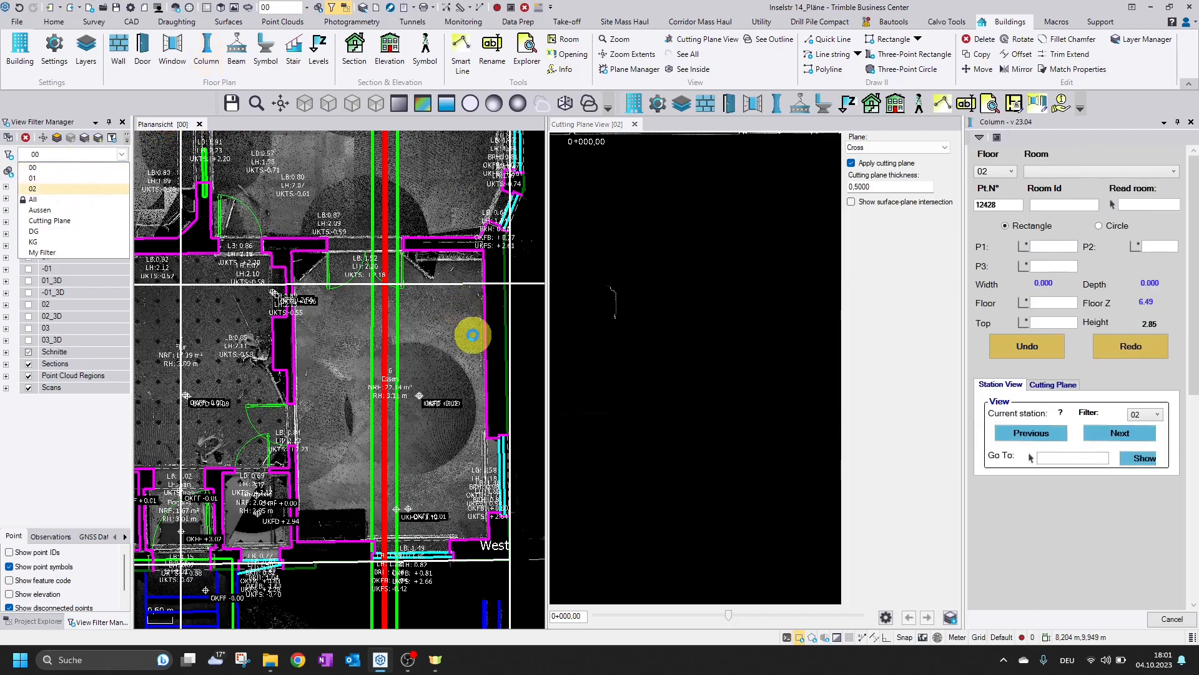
pyautogui.scroll(-1, 369, 383)
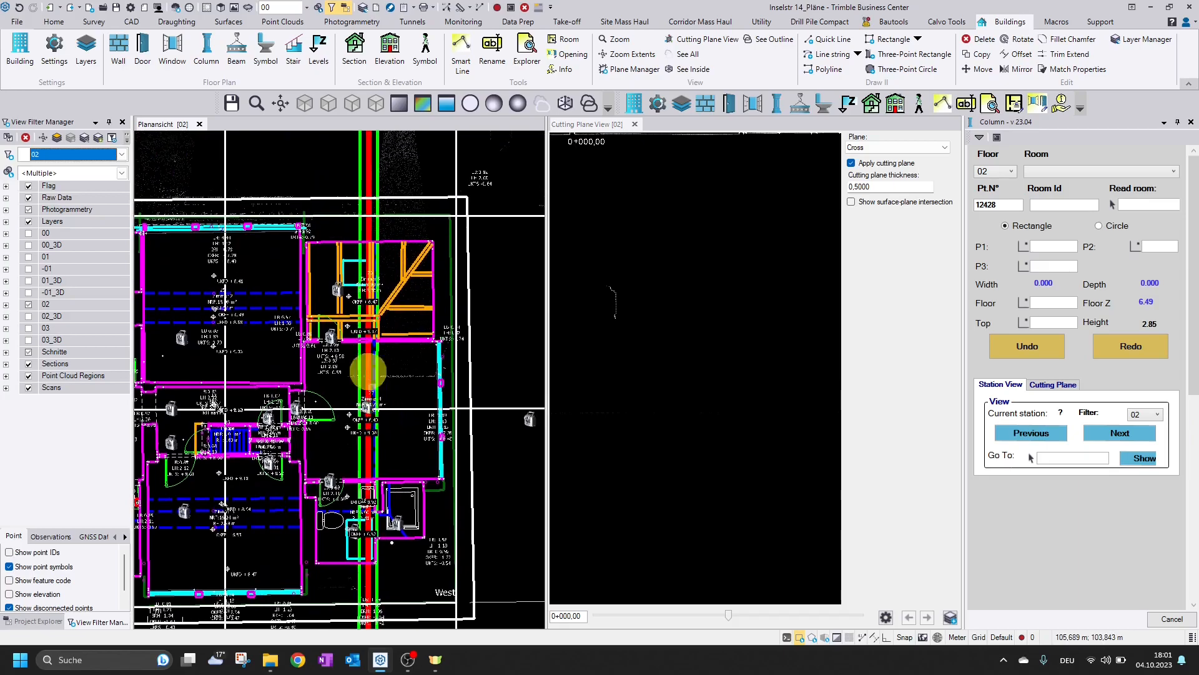
pyautogui.scroll(3, 348, 313)
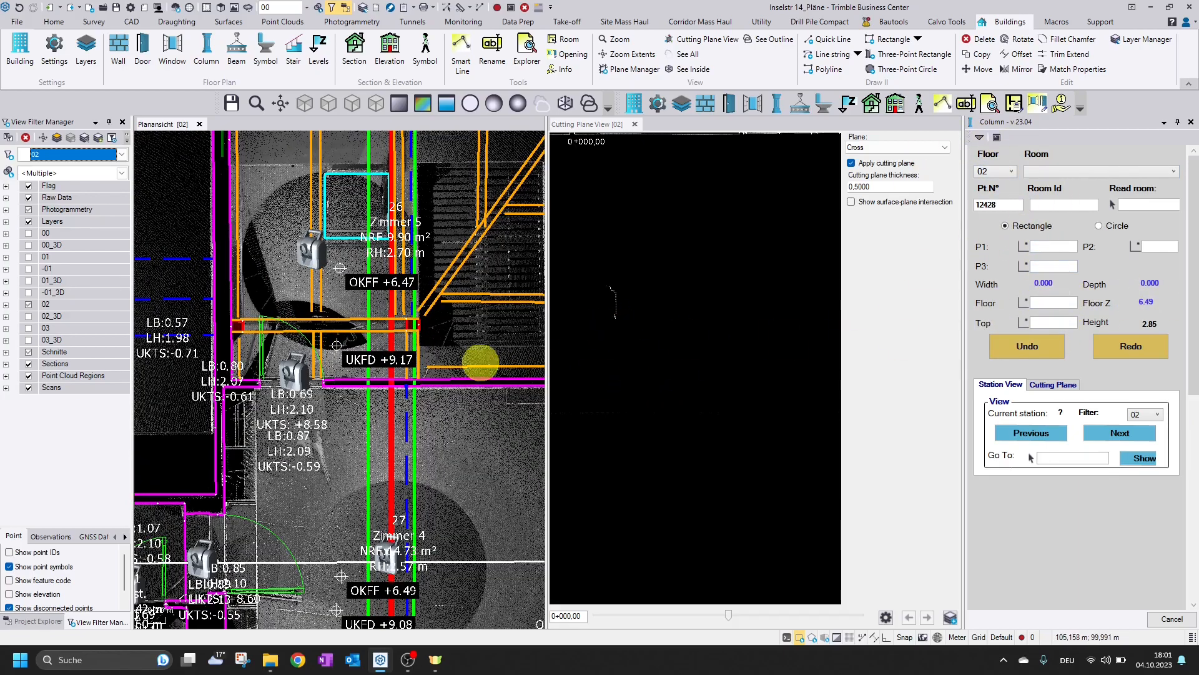
pyautogui.scroll(-1, 680, 372)
pyautogui.scroll(-1, 680, 372)
pyautogui.moveTo(680, 372); pyautogui.dragTo(717, 495, button='middle')
pyautogui.scroll(2, 803, 276)
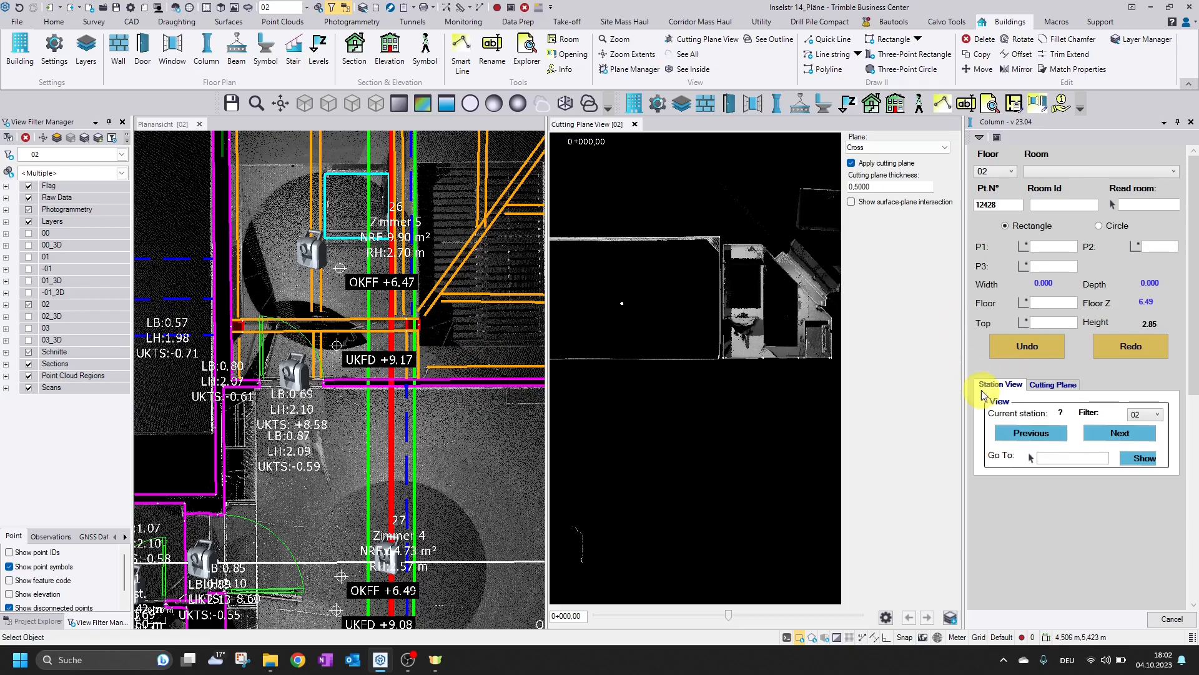
# Step: Place a Longitudinal cutting plane across the rooms and show it in the section view
pyautogui.click(1067, 384)
pyautogui.click(1102, 414)
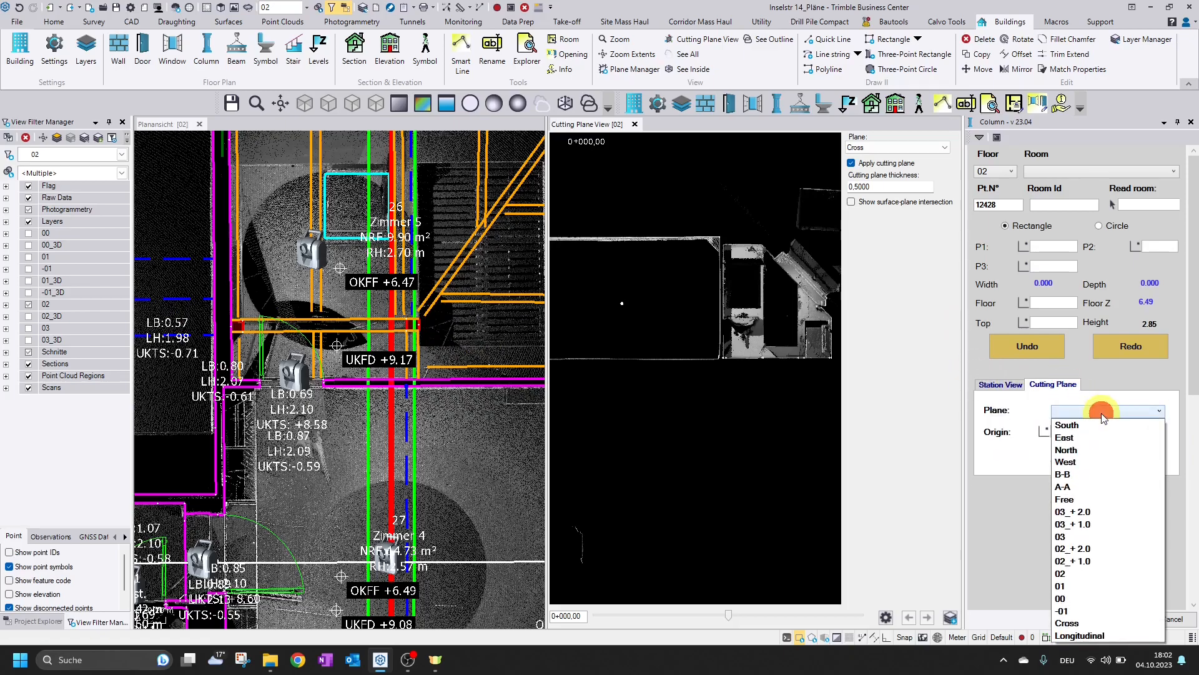
pyautogui.click(1101, 635)
pyautogui.click(1102, 431)
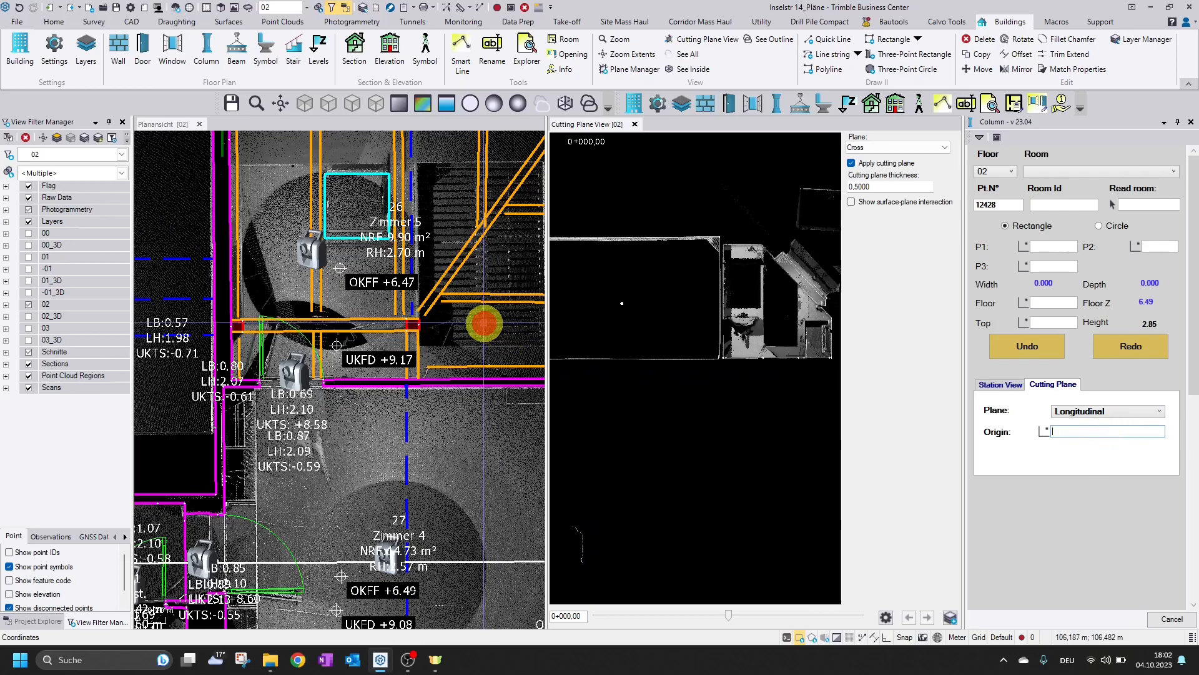
pyautogui.click(484, 323)
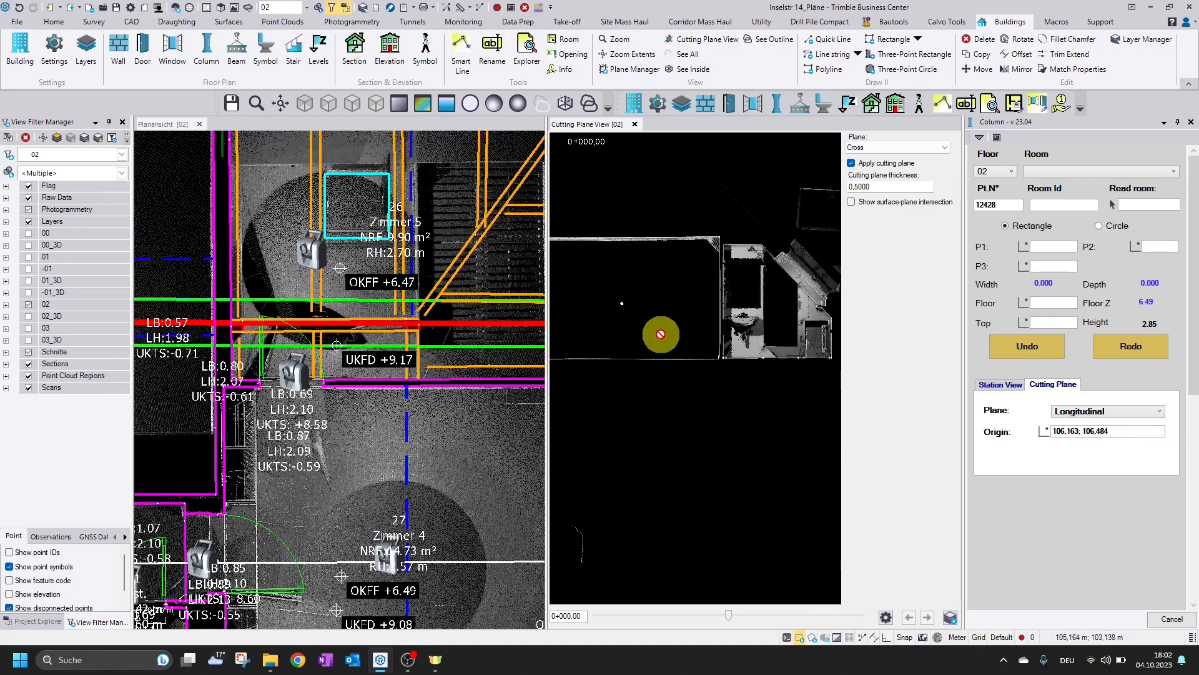
pyautogui.click(893, 148)
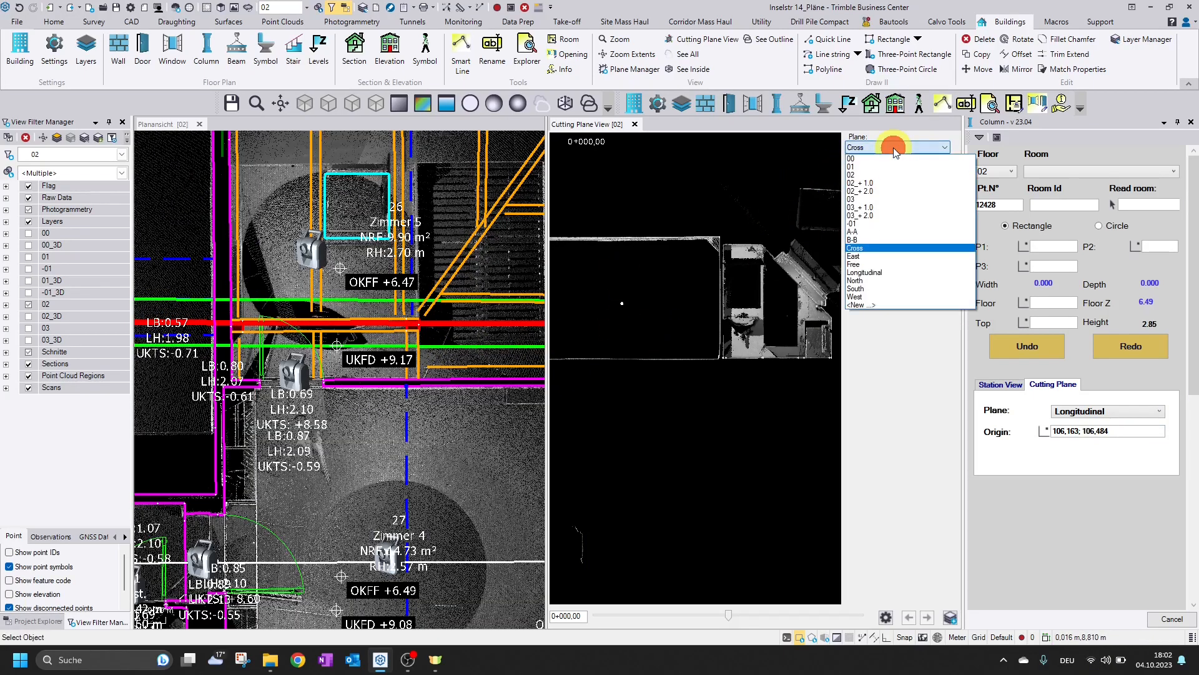
pyautogui.click(907, 272)
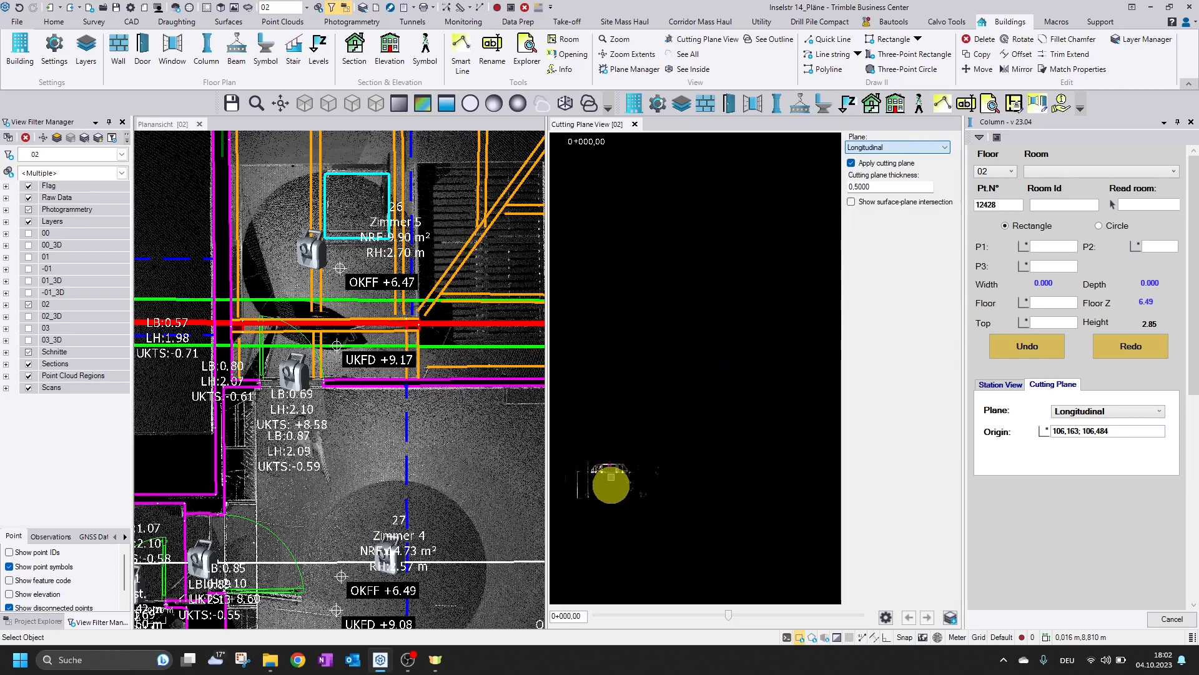
# Step: Pick the column's floor and top points on the section for floor Z 6.48 and height 2.44
pyautogui.scroll(5, 680, 363)
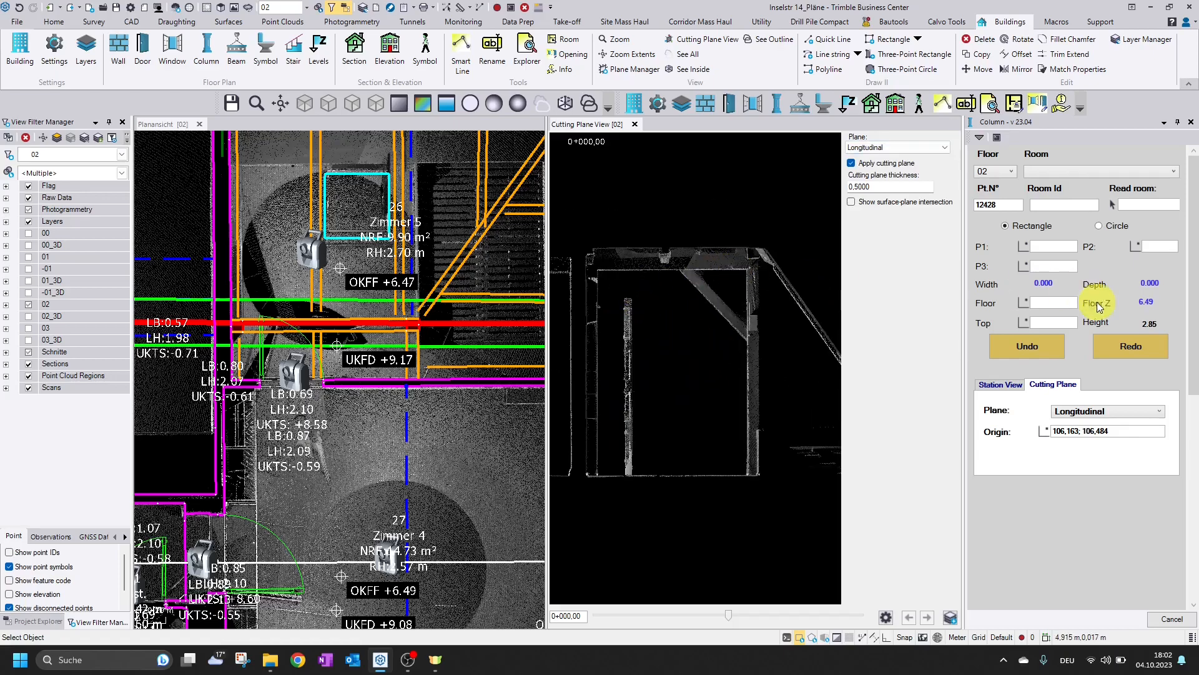
pyautogui.click(1052, 302)
pyautogui.click(726, 476)
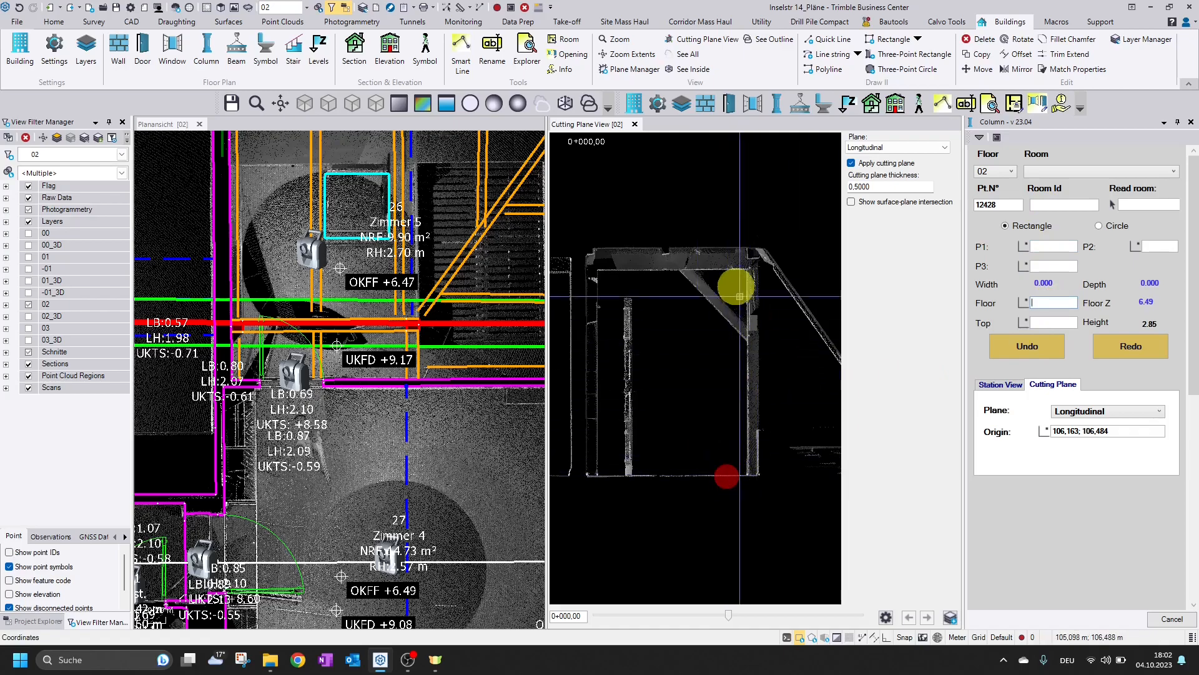
pyautogui.scroll(3, 737, 287)
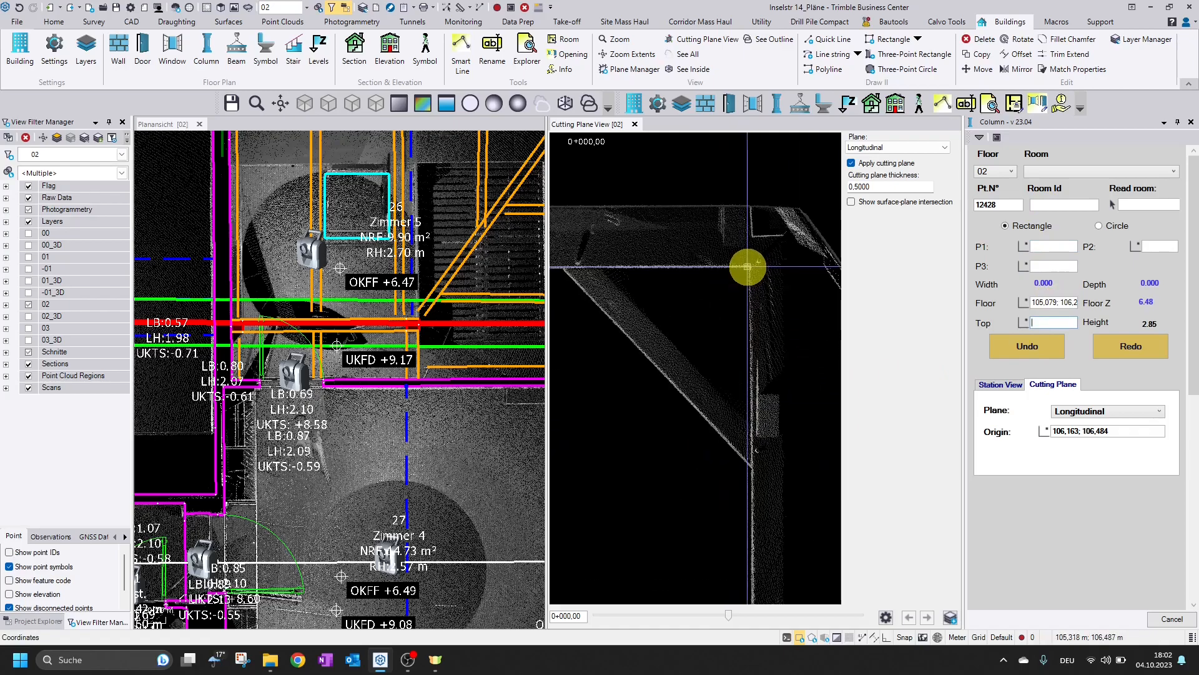
pyautogui.click(748, 267)
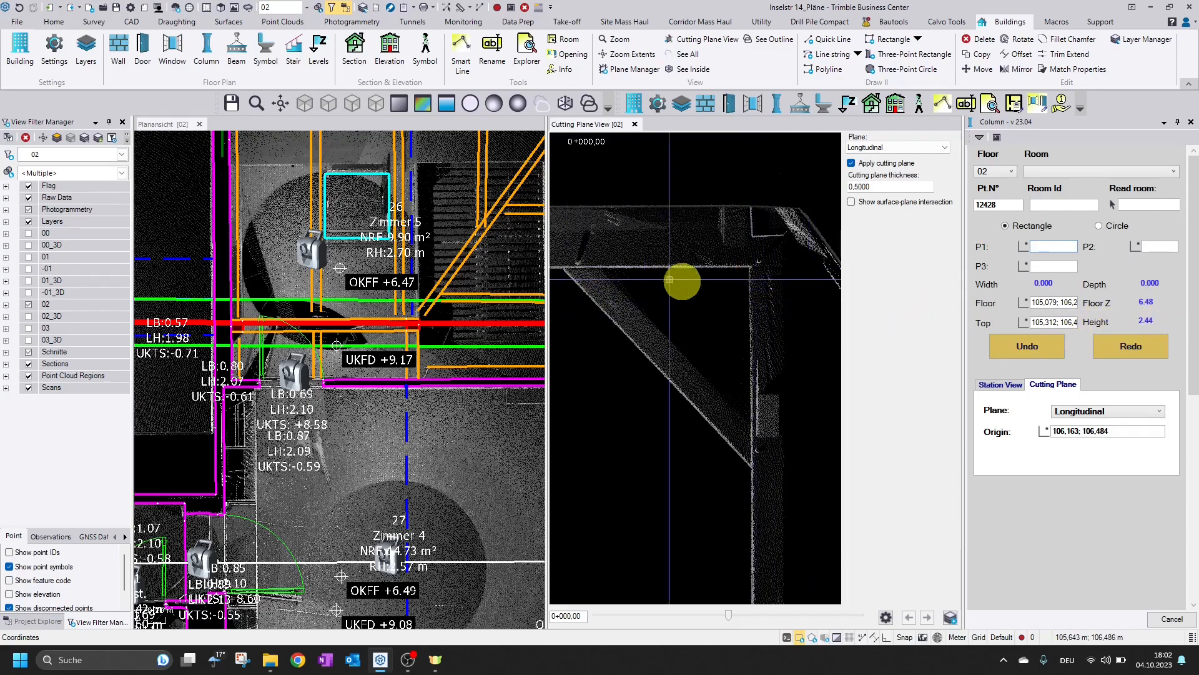
pyautogui.scroll(-4, 798, 281)
pyautogui.scroll(2, 690, 282)
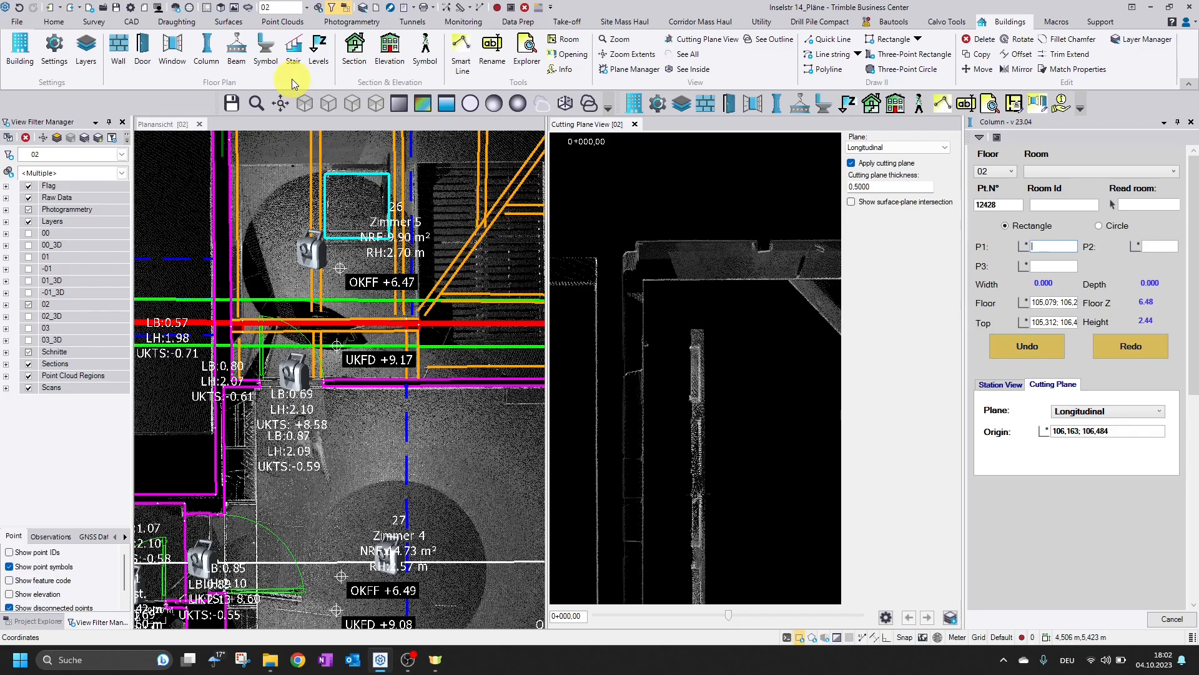
pyautogui.click(55, 52)
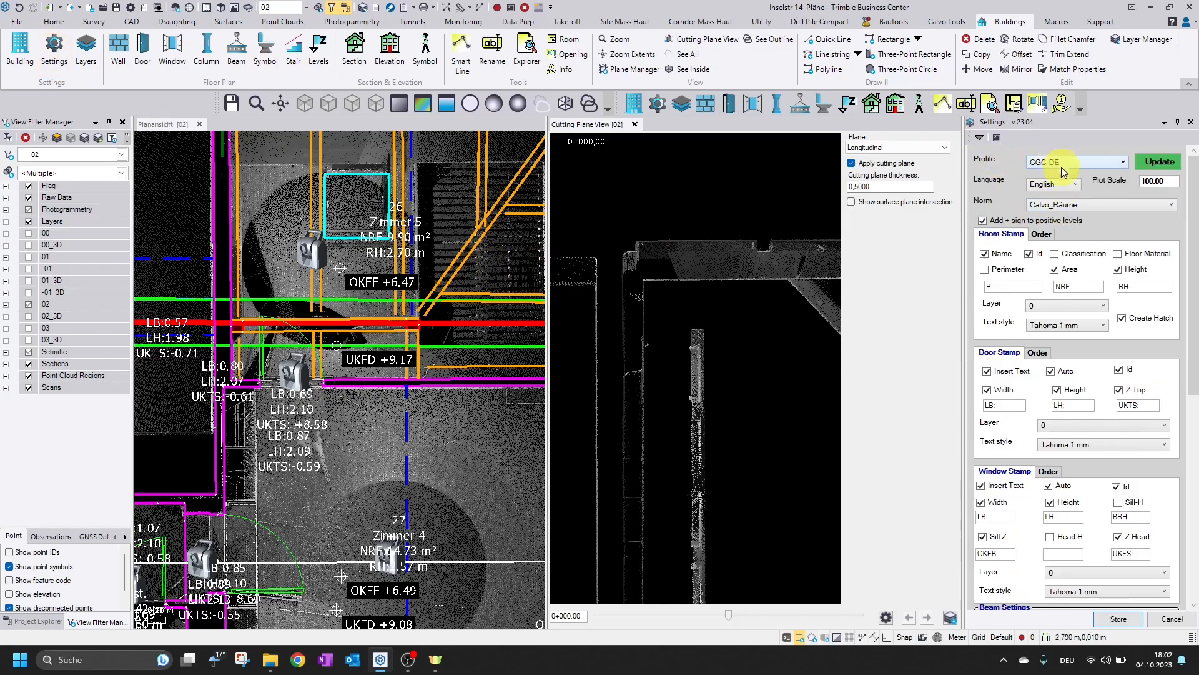
pyautogui.click(1187, 623)
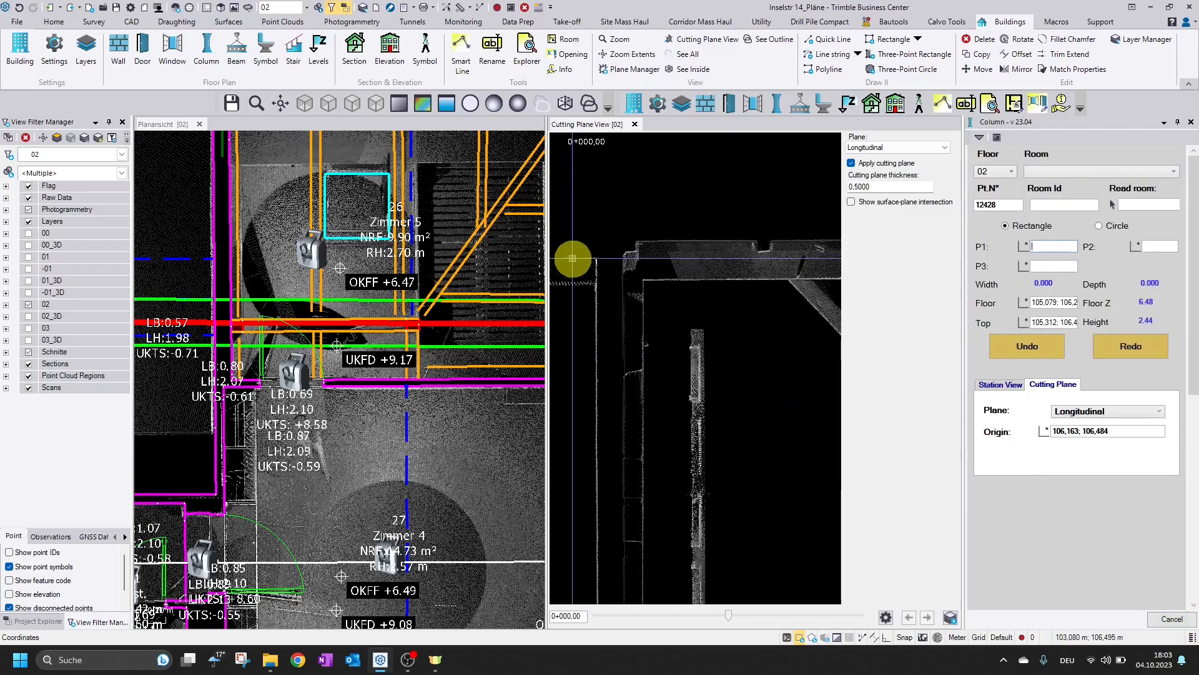
pyautogui.click(262, 50)
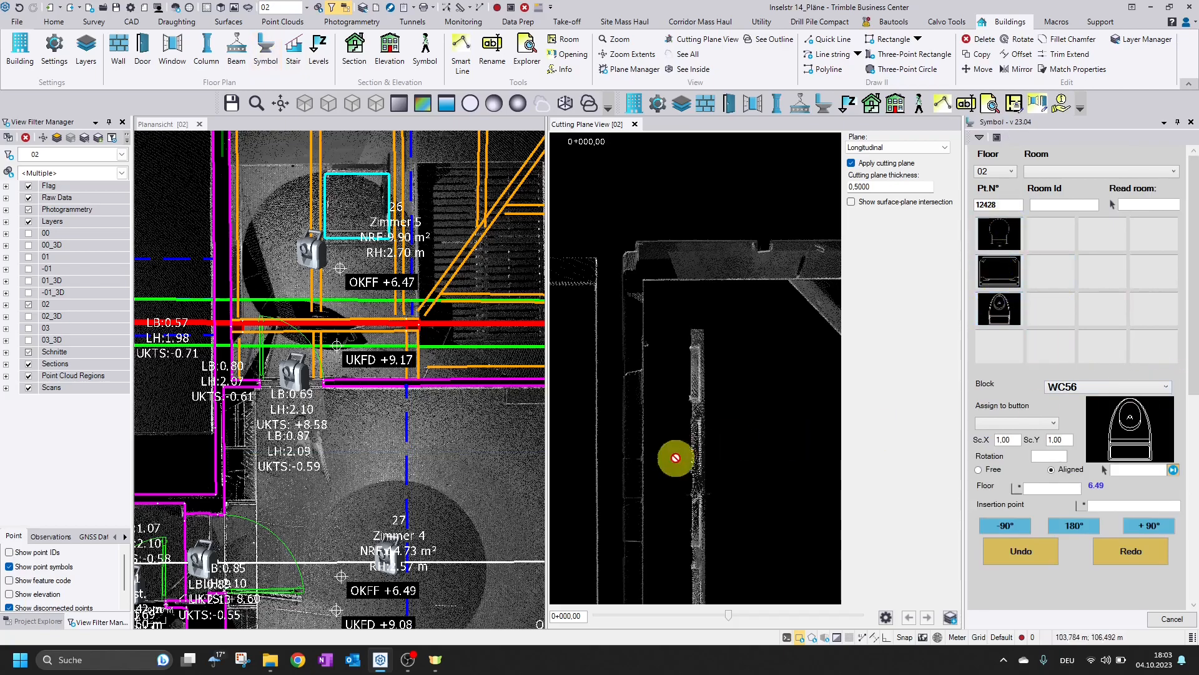
pyautogui.click(1158, 618)
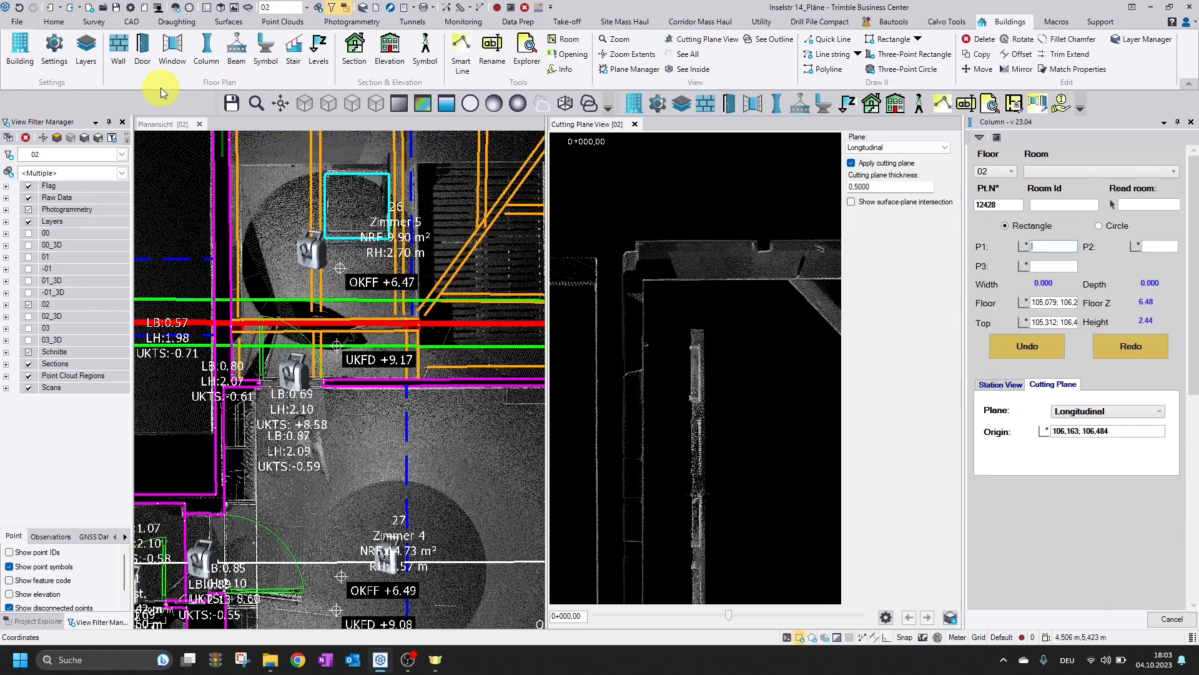
# Step: Start a new door and take its room from the room 27 label
pyautogui.click(144, 51)
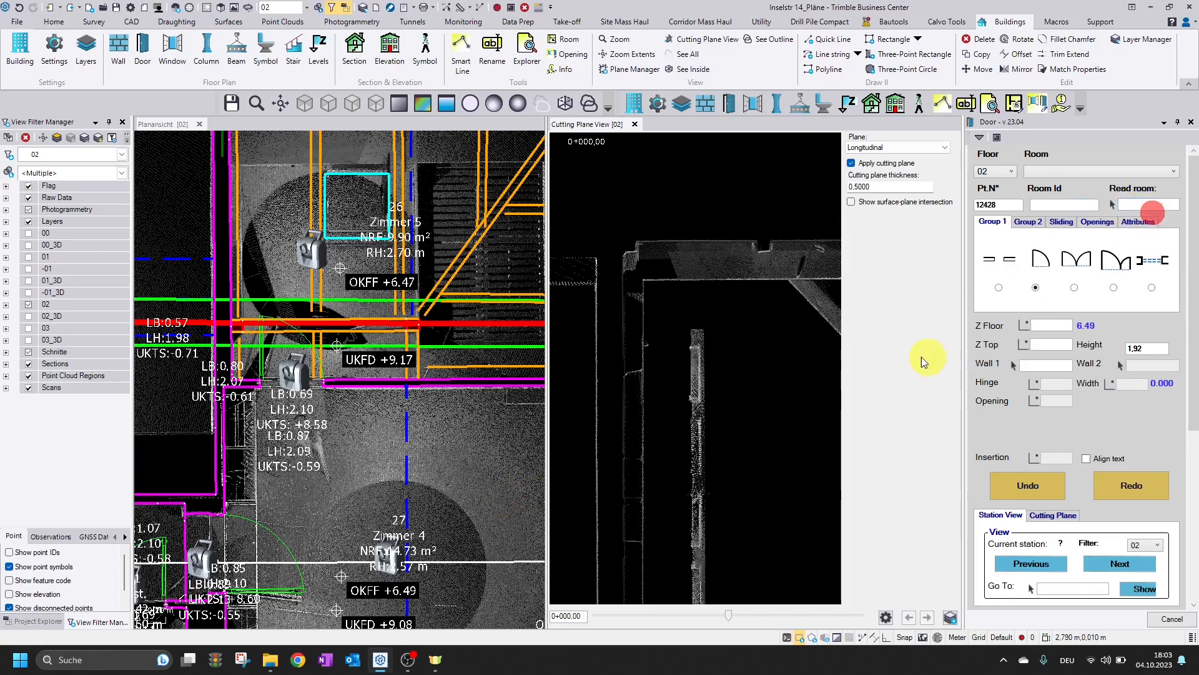
pyautogui.click(1140, 204)
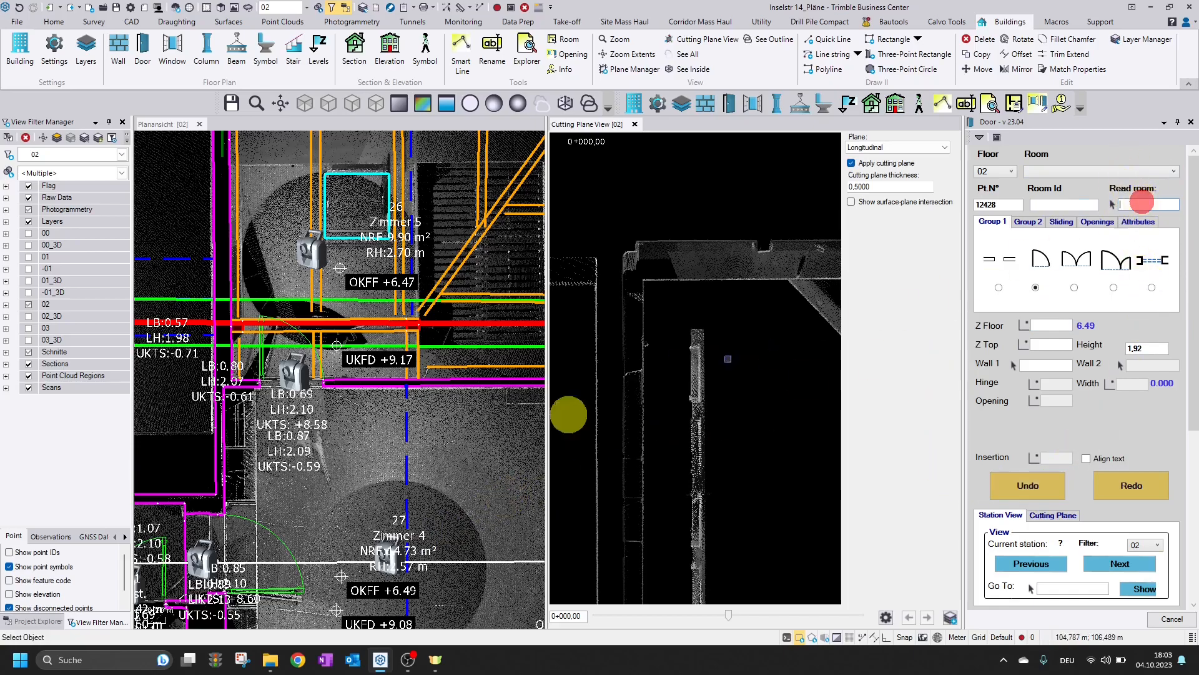
pyautogui.click(395, 536)
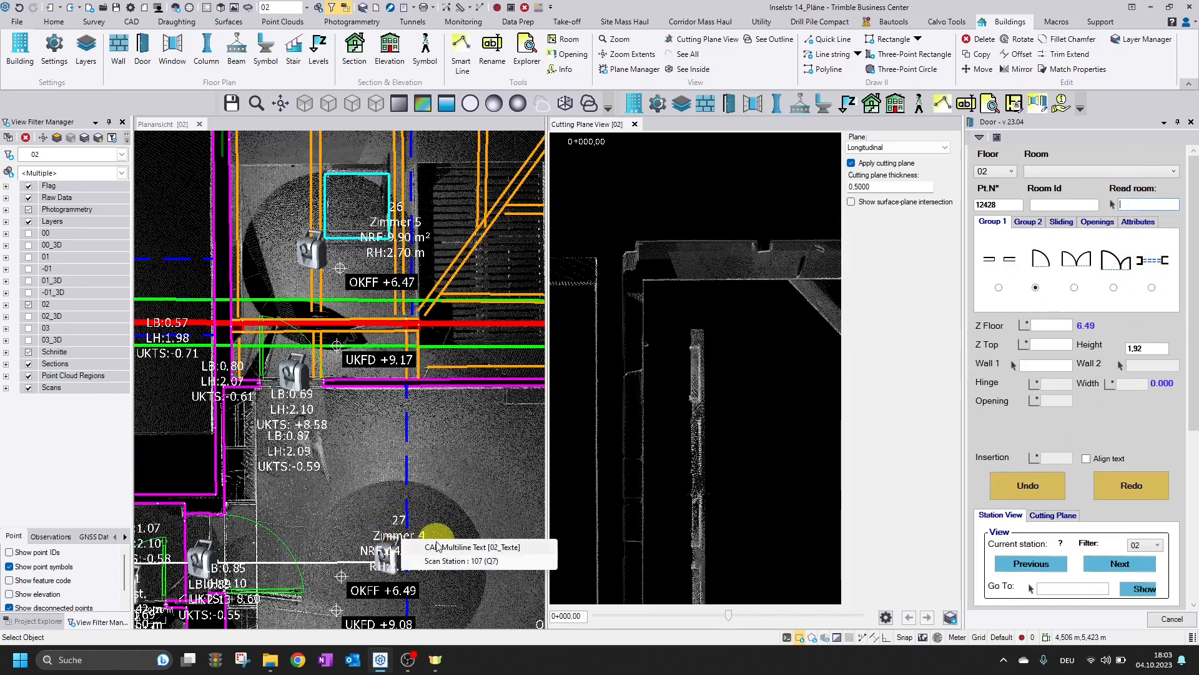
pyautogui.click(464, 548)
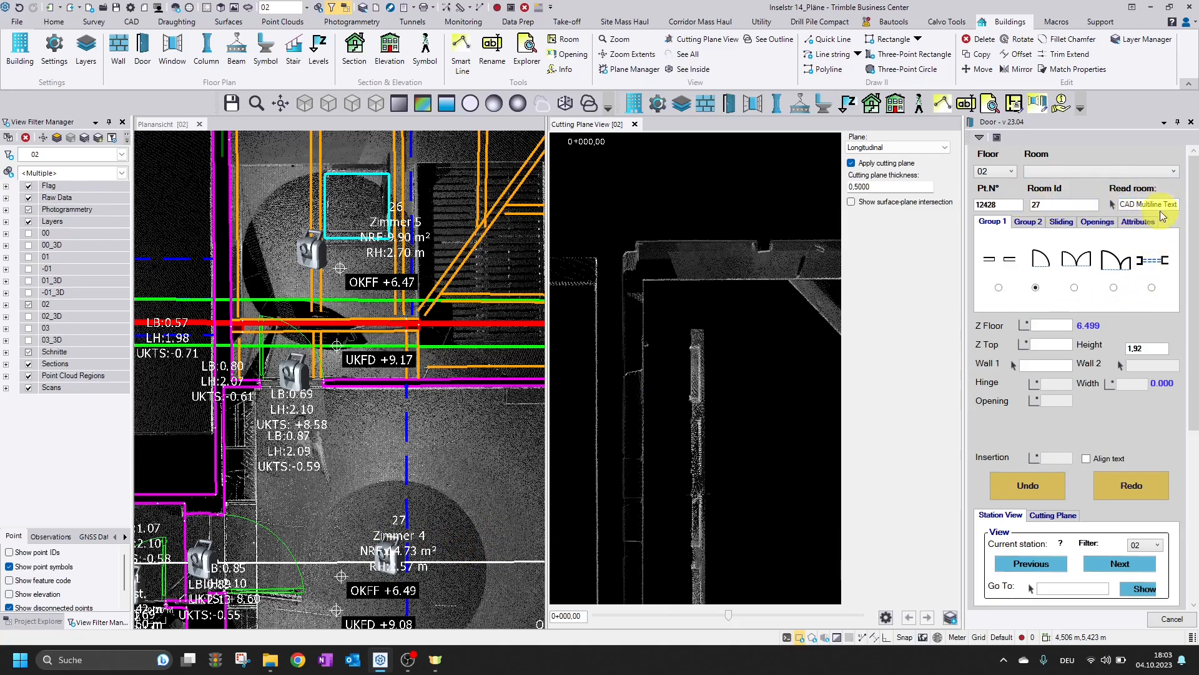
# Step: Give the door Id 200, Fiberglass material, Bad condition and the comment 'faasdf'
pyautogui.click(1138, 222)
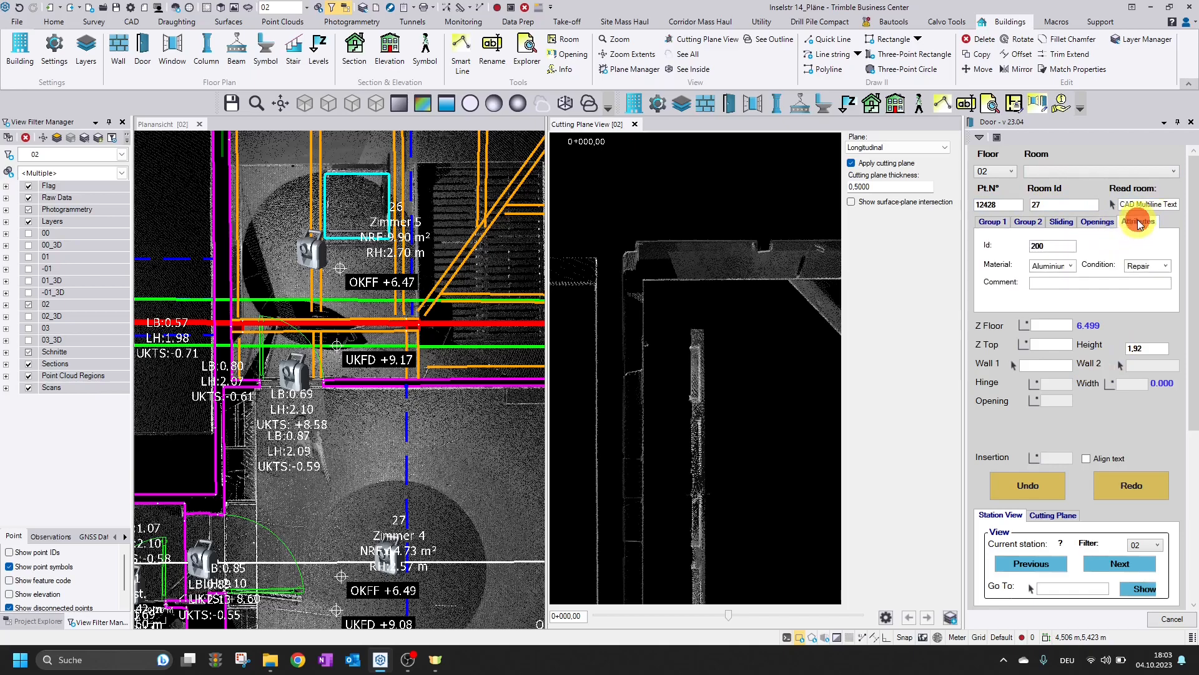
pyautogui.moveTo(1063, 248); pyautogui.dragTo(1003, 249)
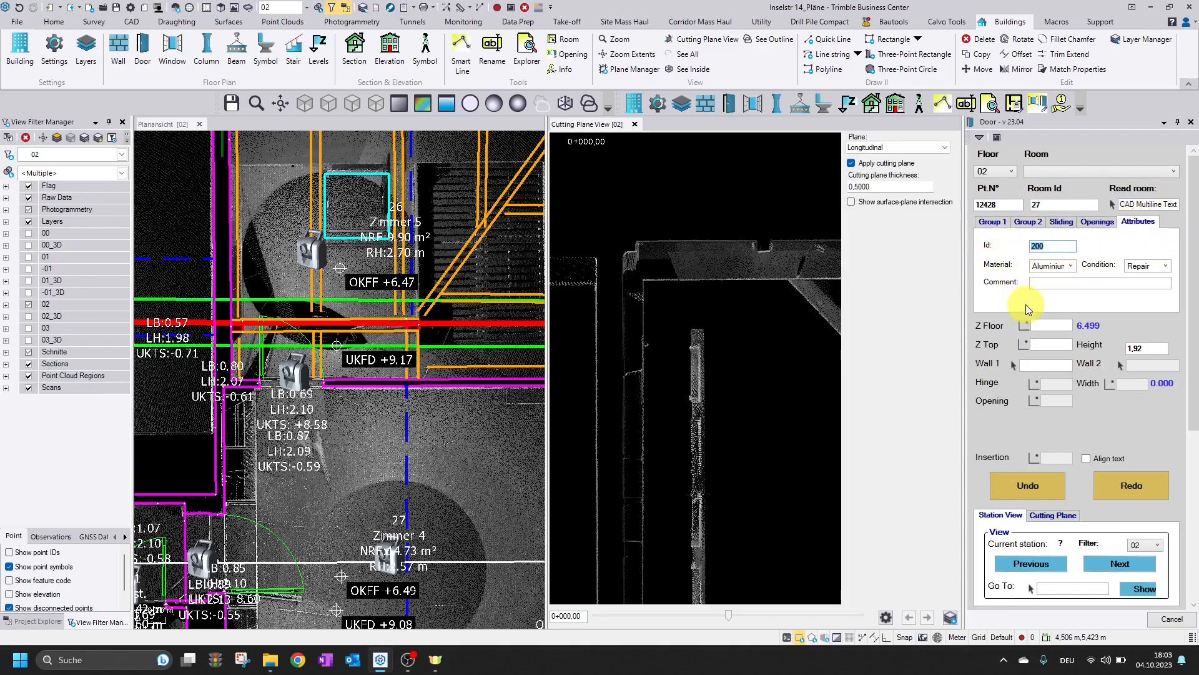
pyautogui.click(1070, 268)
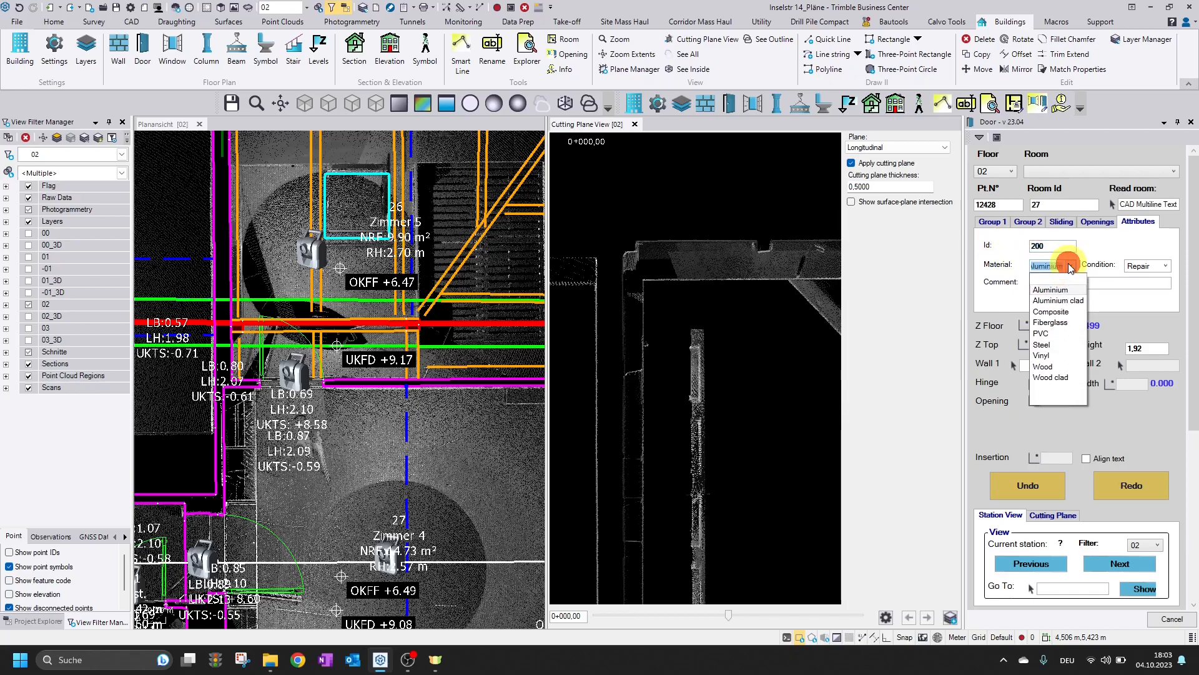
pyautogui.click(1064, 322)
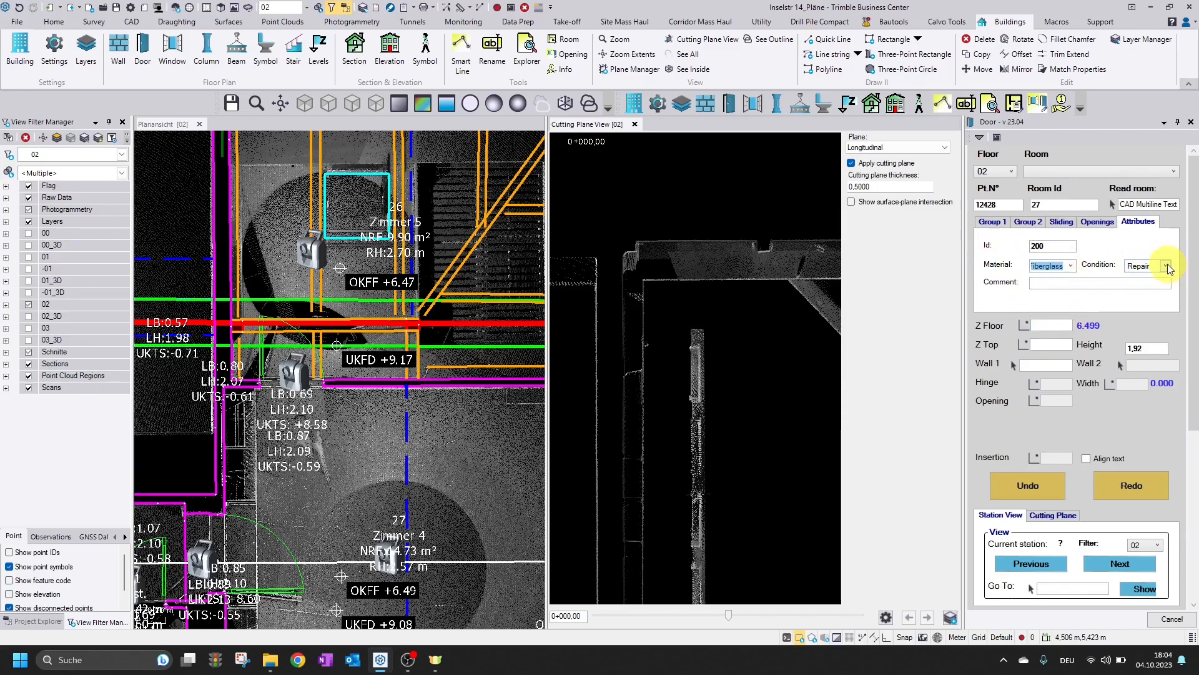
pyautogui.click(1166, 266)
pyautogui.click(1157, 303)
pyautogui.click(1054, 281)
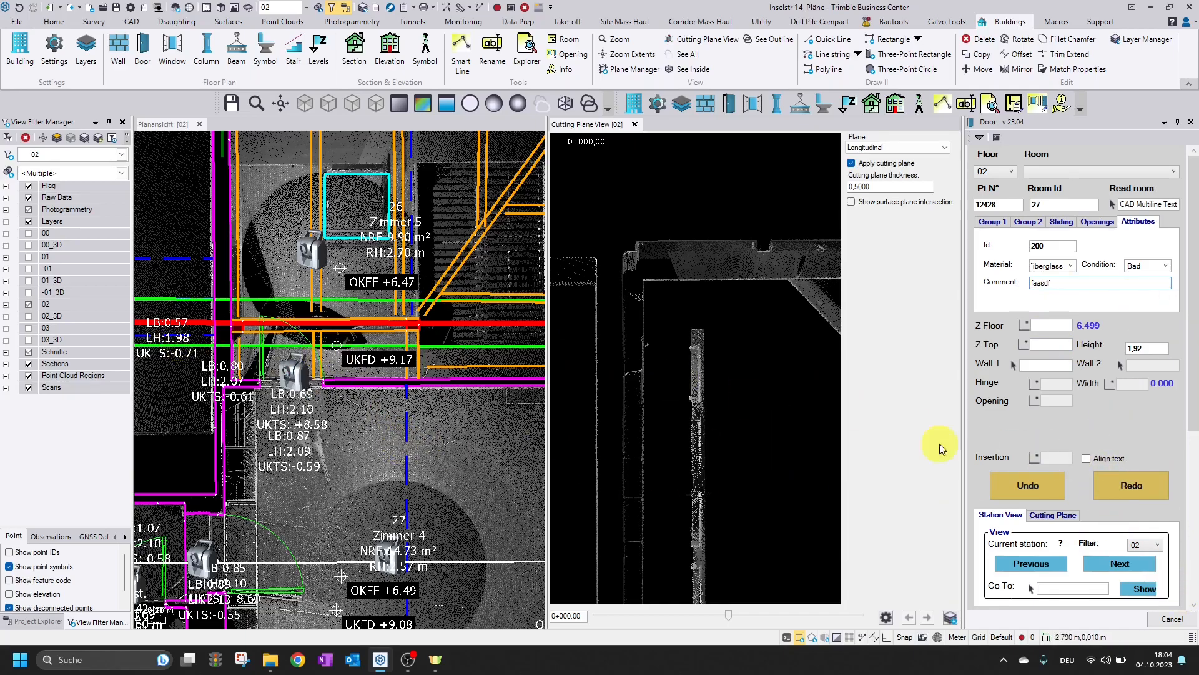
pyautogui.moveTo(356, 392); pyautogui.dragTo(367, 370, button='middle')
pyautogui.scroll(5, 367, 370)
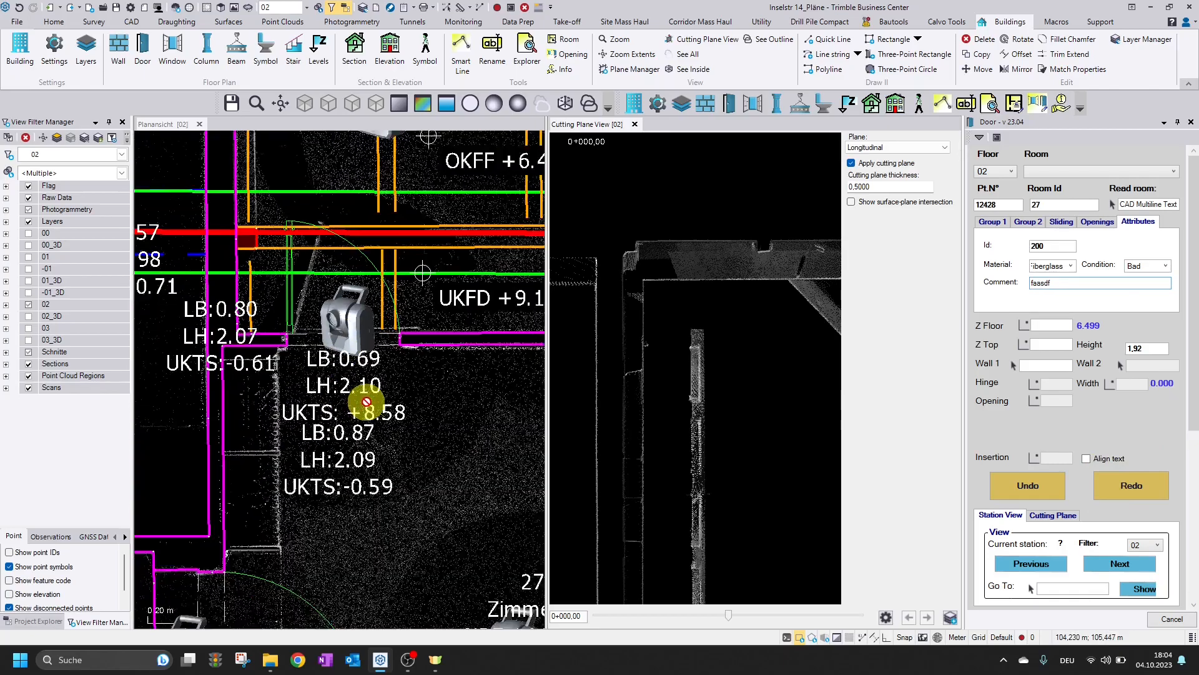
# Step: Switch the point cloud to intensity greyscale and frame the whole EG floor plan
pyautogui.scroll(-5, 366, 402)
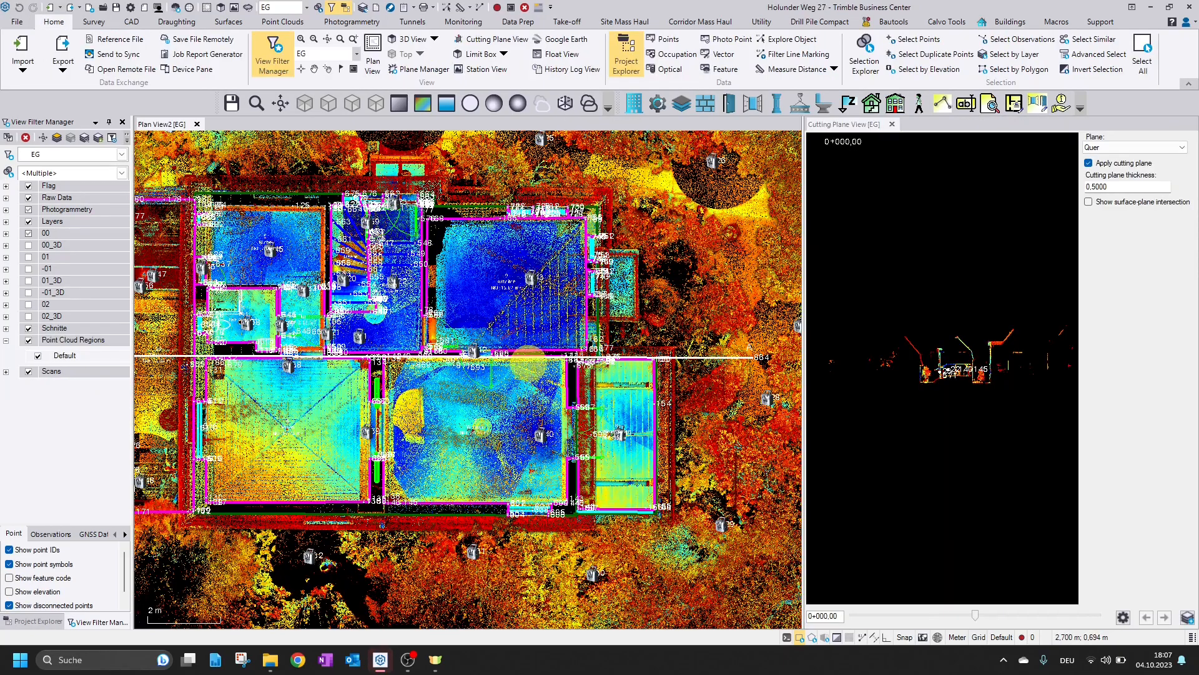
pyautogui.scroll(10, 462, 371)
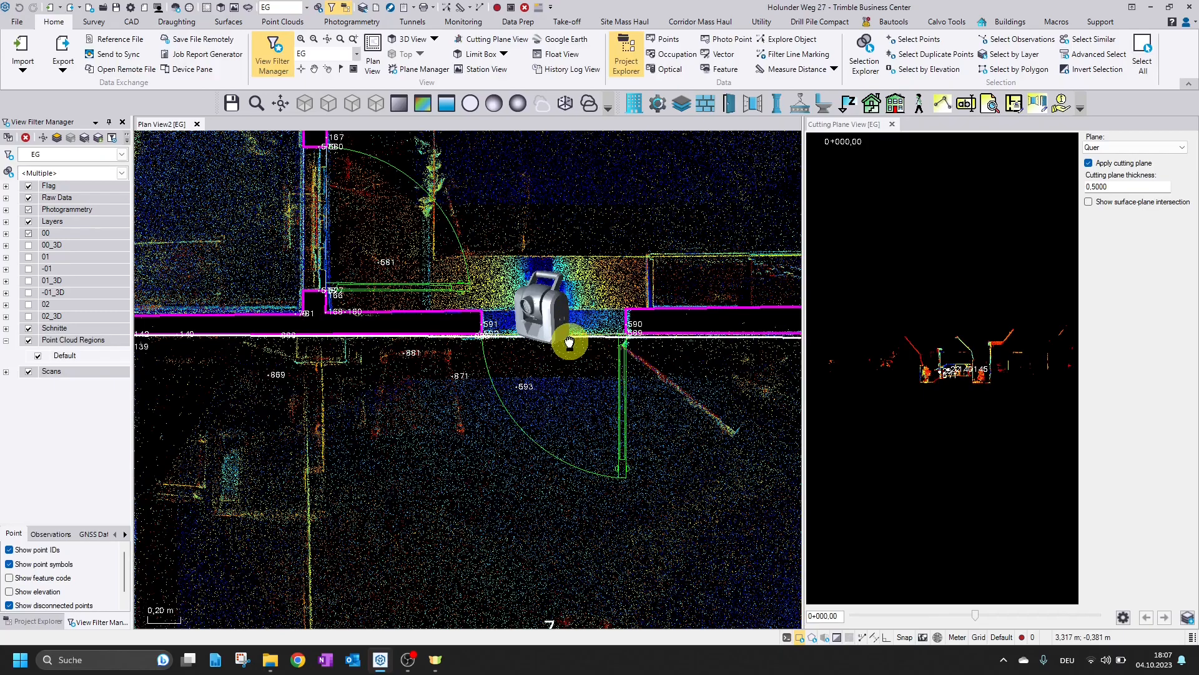
pyautogui.scroll(-5, 571, 346)
pyautogui.moveTo(516, 414); pyautogui.dragTo(577, 169, button='middle')
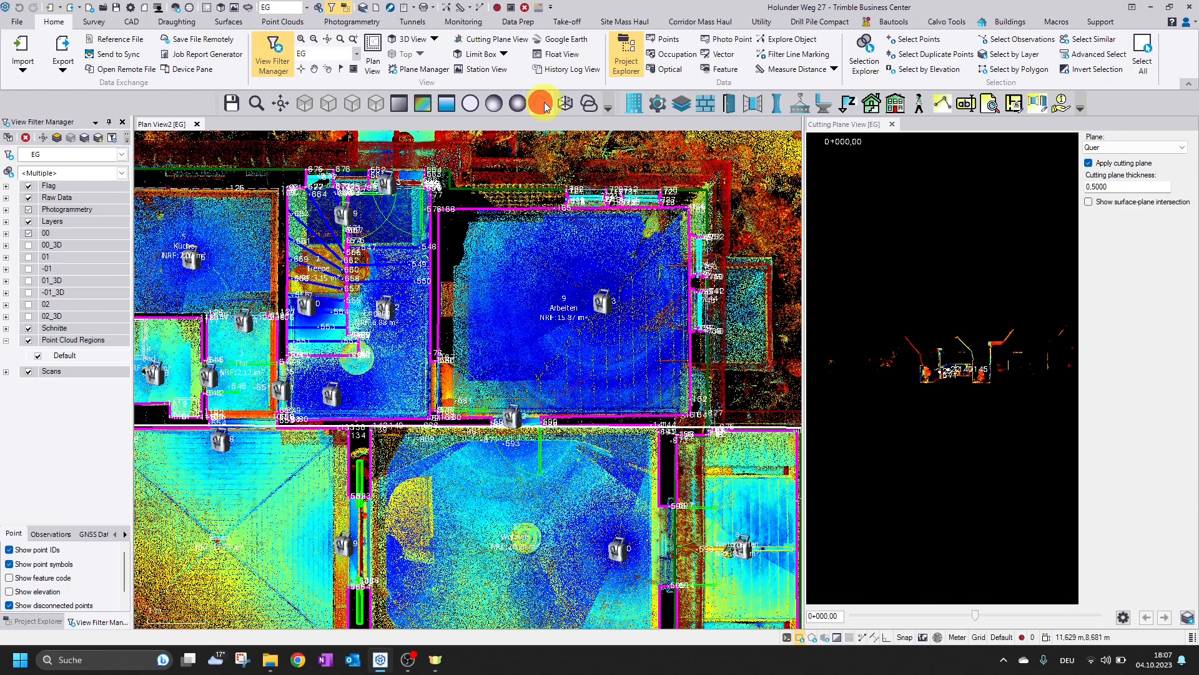
pyautogui.click(565, 104)
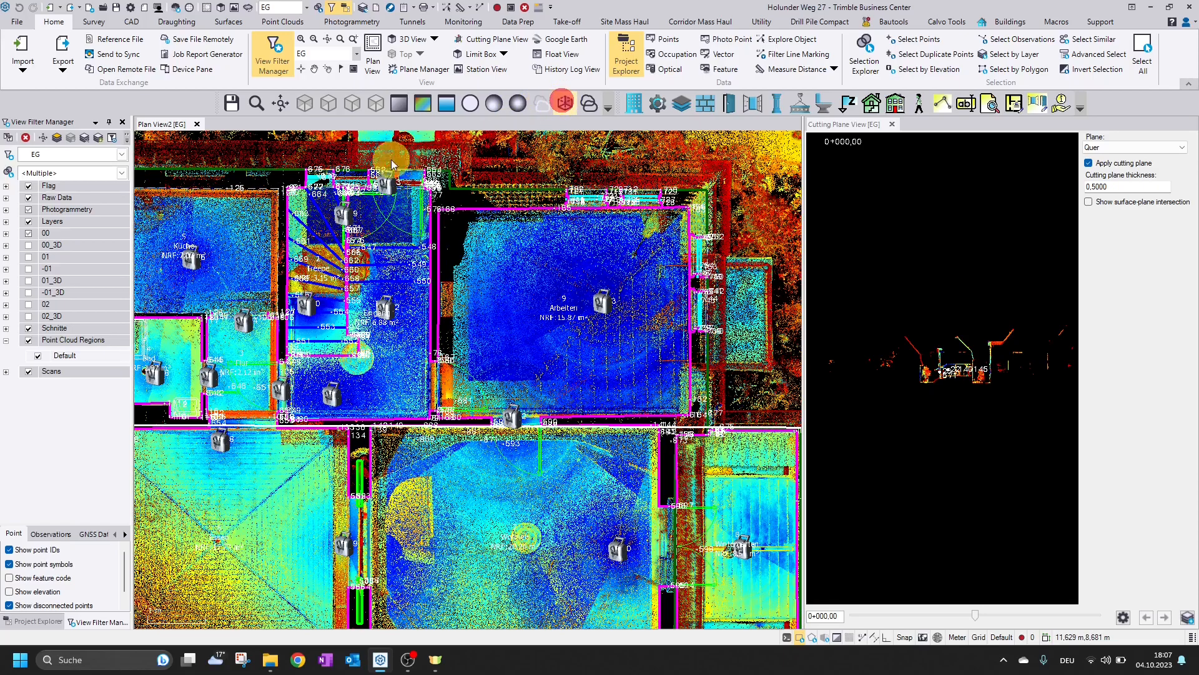
pyautogui.click(401, 105)
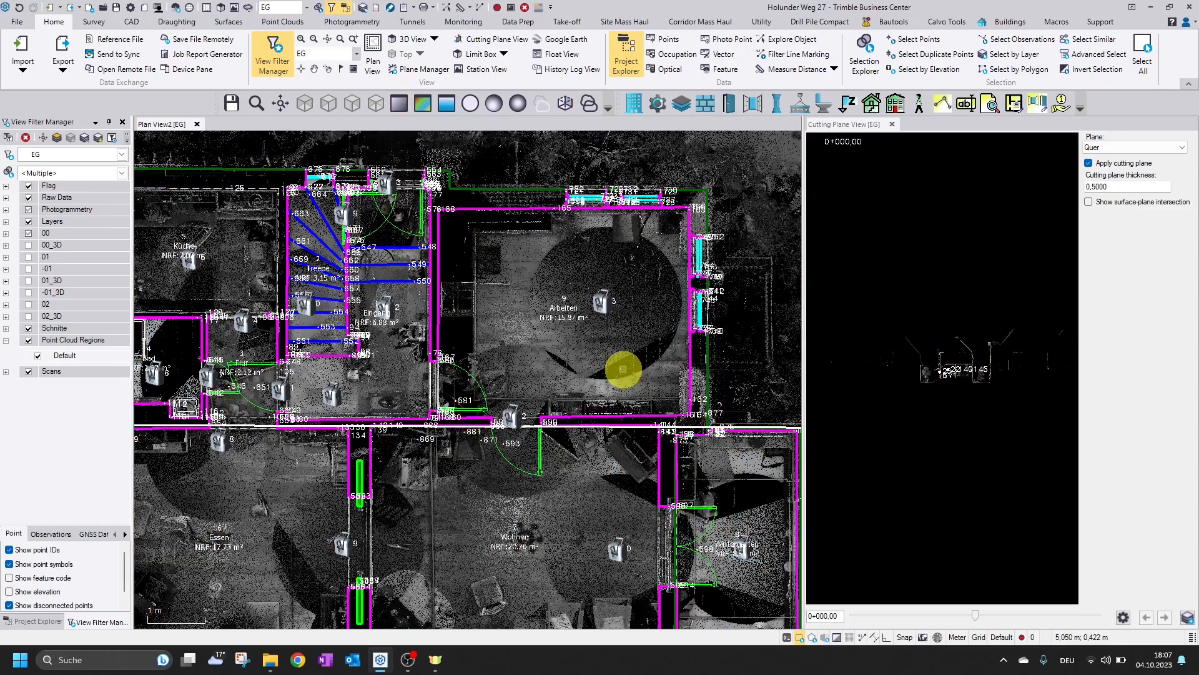
pyautogui.scroll(-2, 624, 368)
pyautogui.moveTo(623, 368); pyautogui.dragTo(630, 268, button='middle')
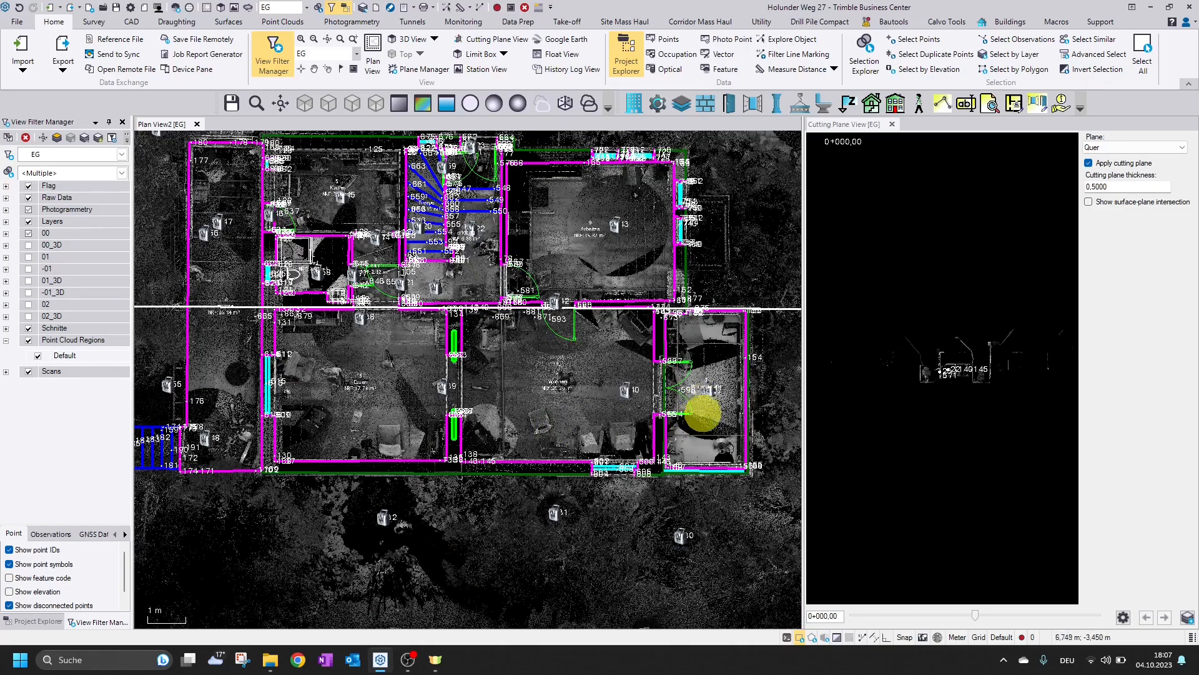
pyautogui.moveTo(487, 455); pyautogui.dragTo(508, 485, button='middle')
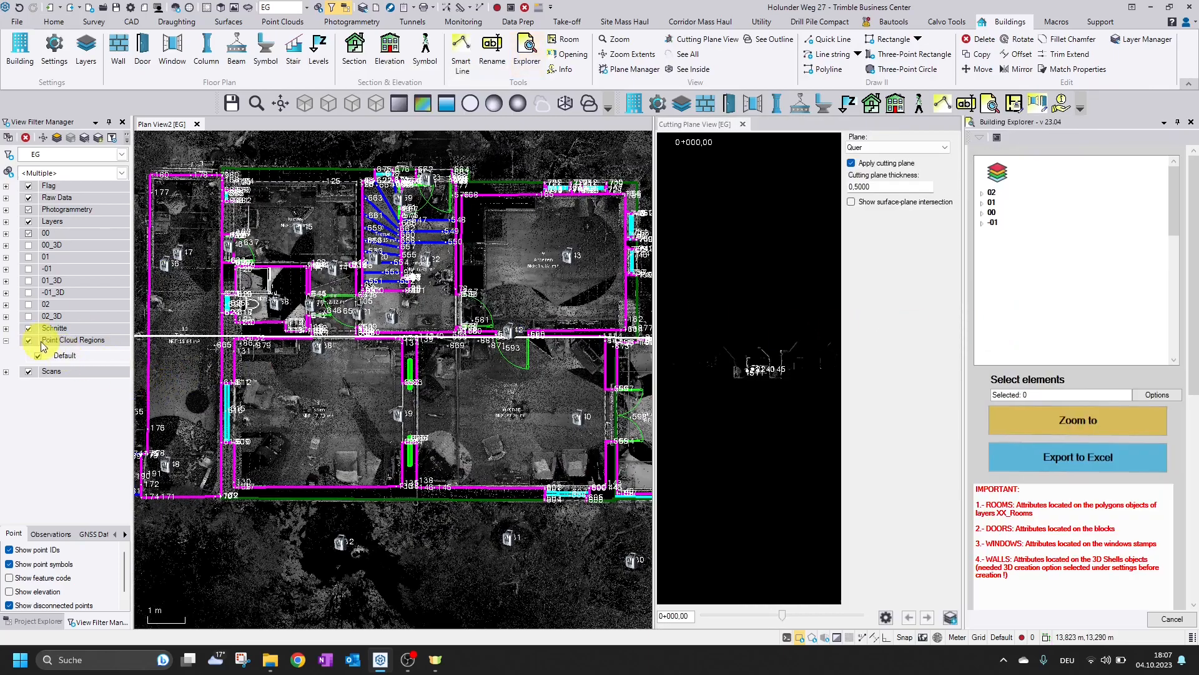
# Step: Hide Point Cloud Regions and window-select the building elements across the plan
pyautogui.click(31, 341)
pyautogui.scroll(-2, 454, 386)
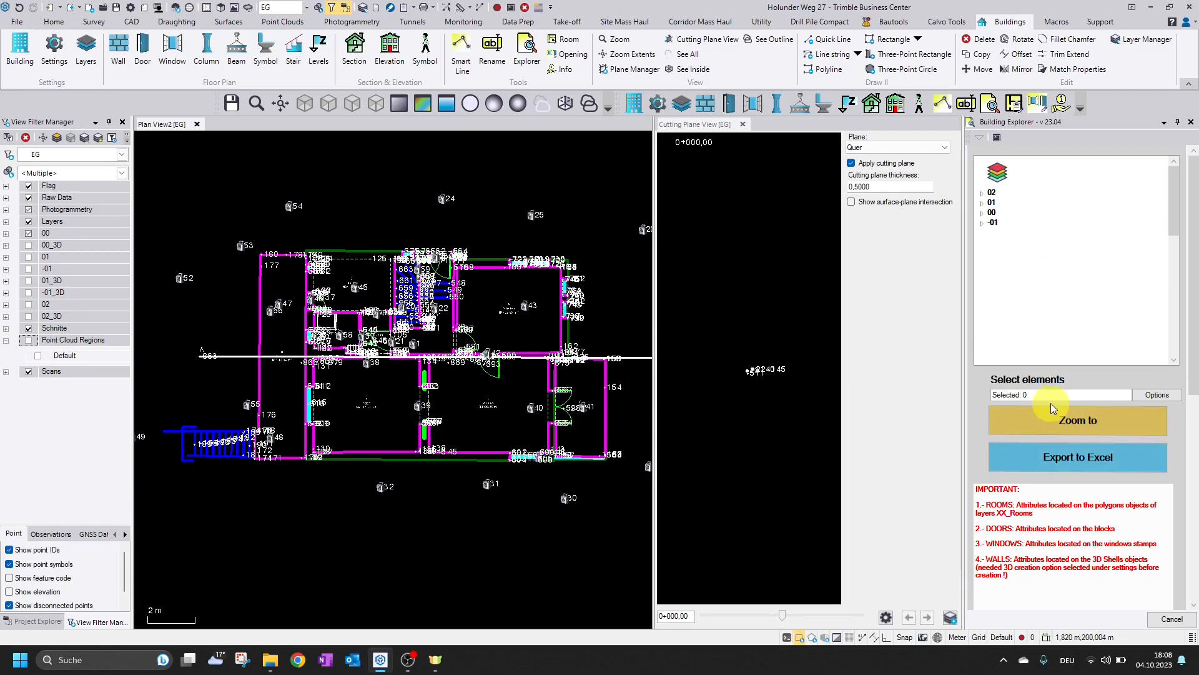
pyautogui.moveTo(143, 216); pyautogui.dragTo(638, 512)
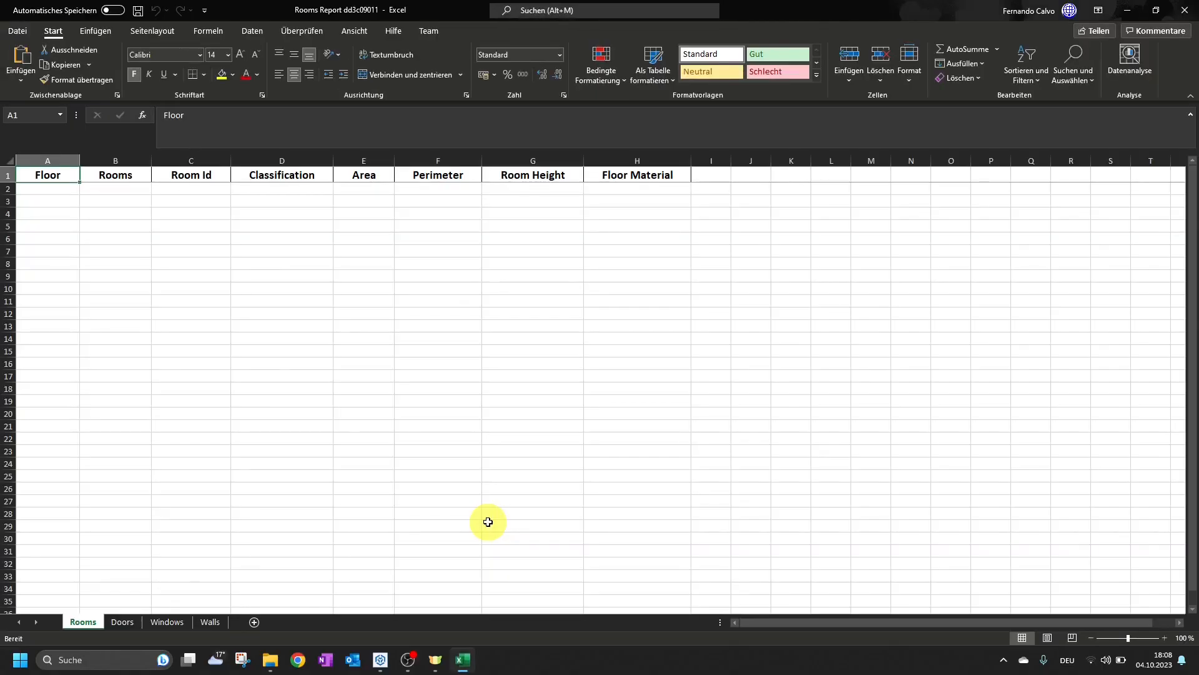
# Step: Review the Doors sheet's Door Id, Material and Condition values, then go to Windows
pyautogui.click(132, 622)
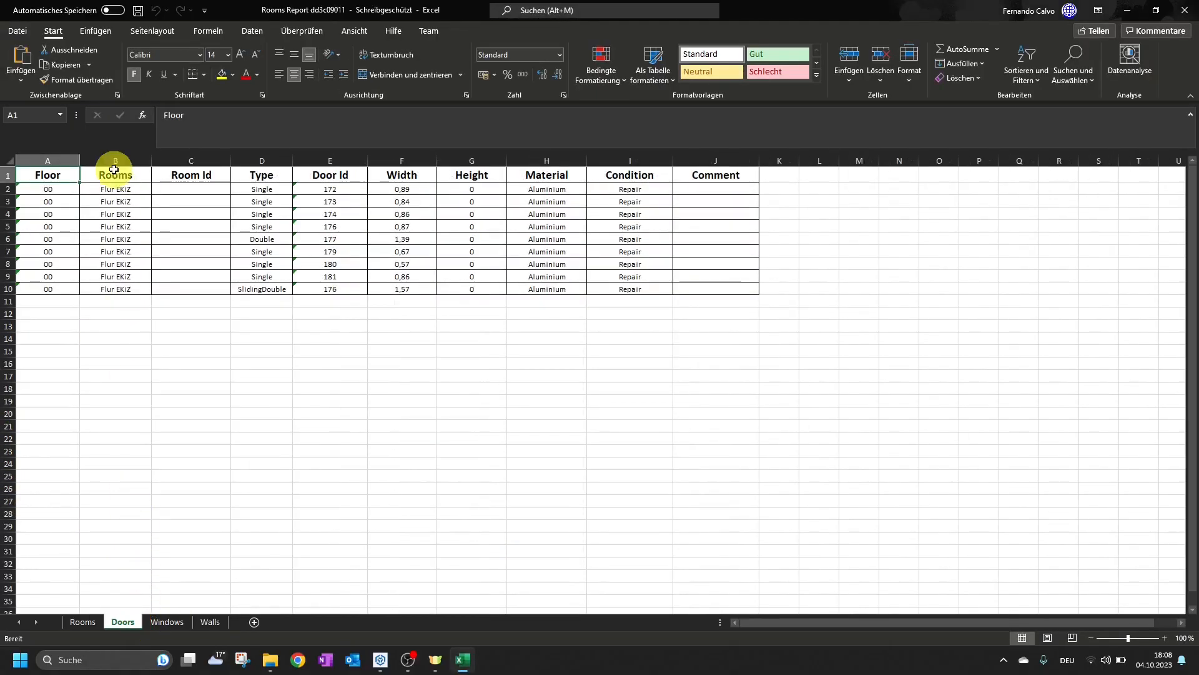
pyautogui.moveTo(348, 188); pyautogui.dragTo(337, 290)
pyautogui.moveTo(571, 187); pyautogui.dragTo(570, 303)
pyautogui.moveTo(645, 188); pyautogui.dragTo(649, 302)
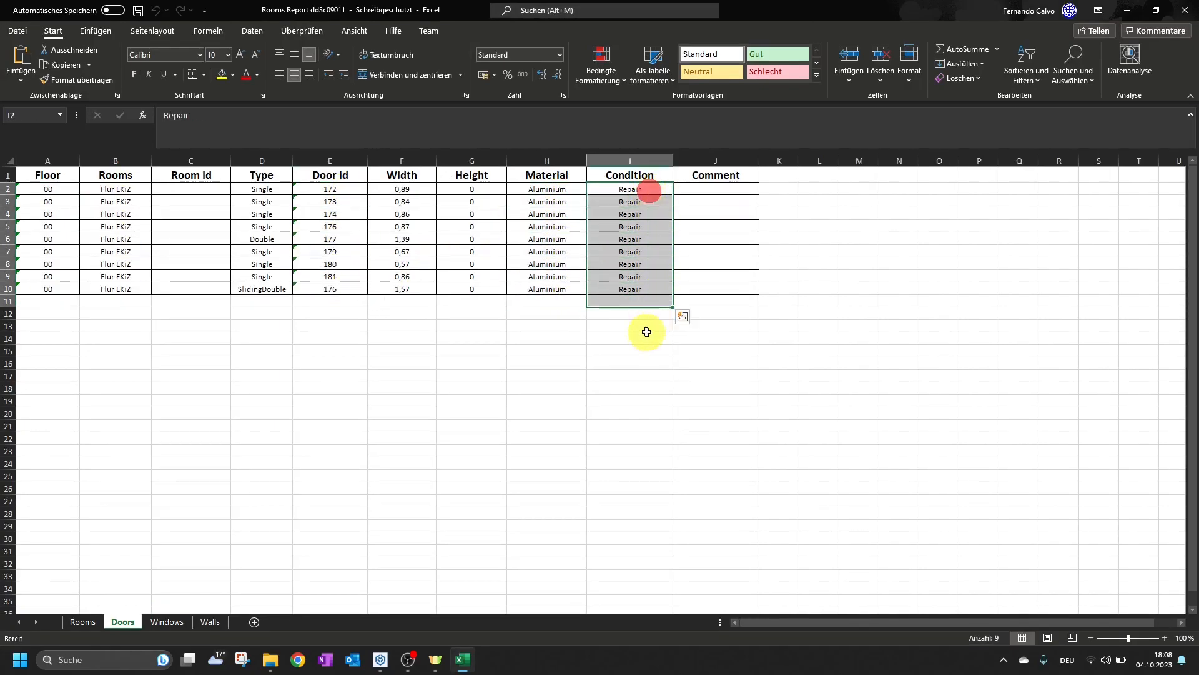
pyautogui.click(165, 621)
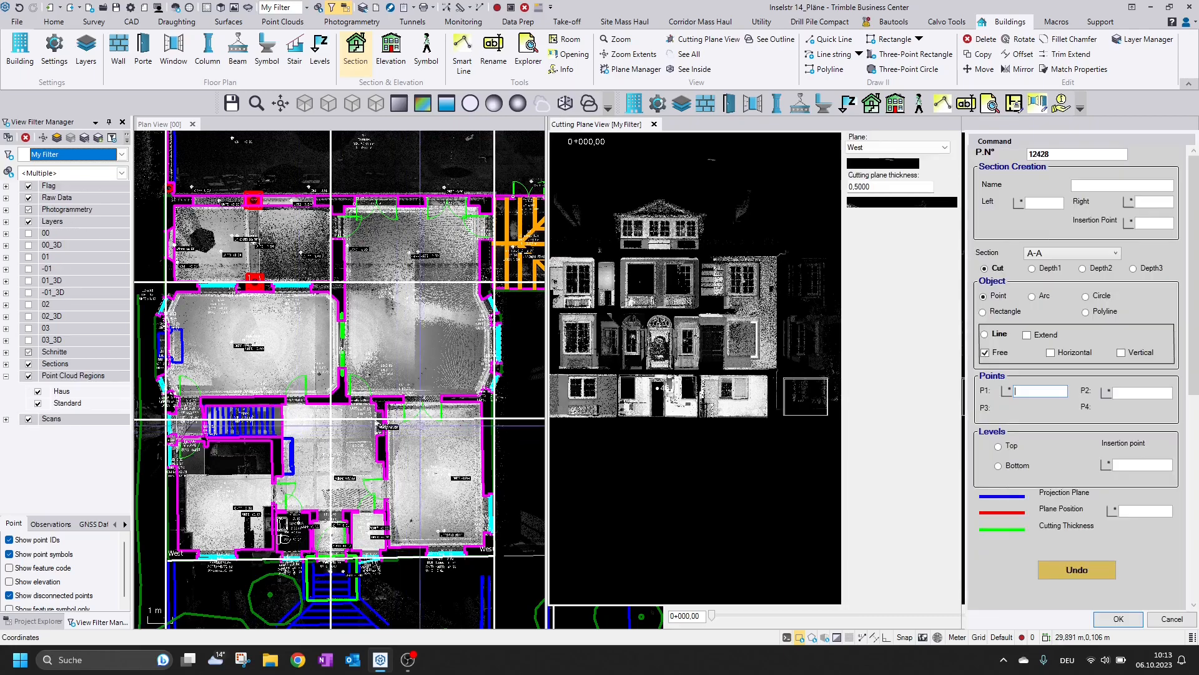
# Step: Choose section B-B in the section tool and show plane B-B in the cutting plane view
pyautogui.moveTo(414, 370); pyautogui.dragTo(456, 318, button='middle')
pyautogui.scroll(-2, 417, 417)
pyautogui.click(1056, 253)
pyautogui.click(1054, 280)
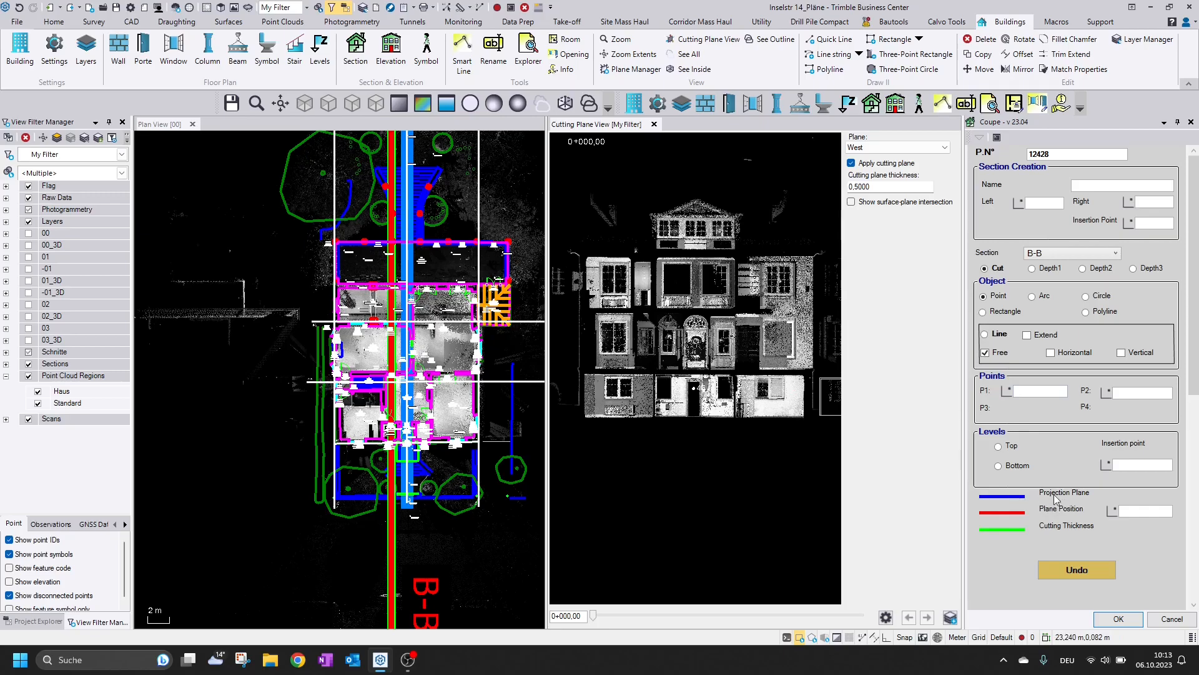
pyautogui.scroll(8, 396, 517)
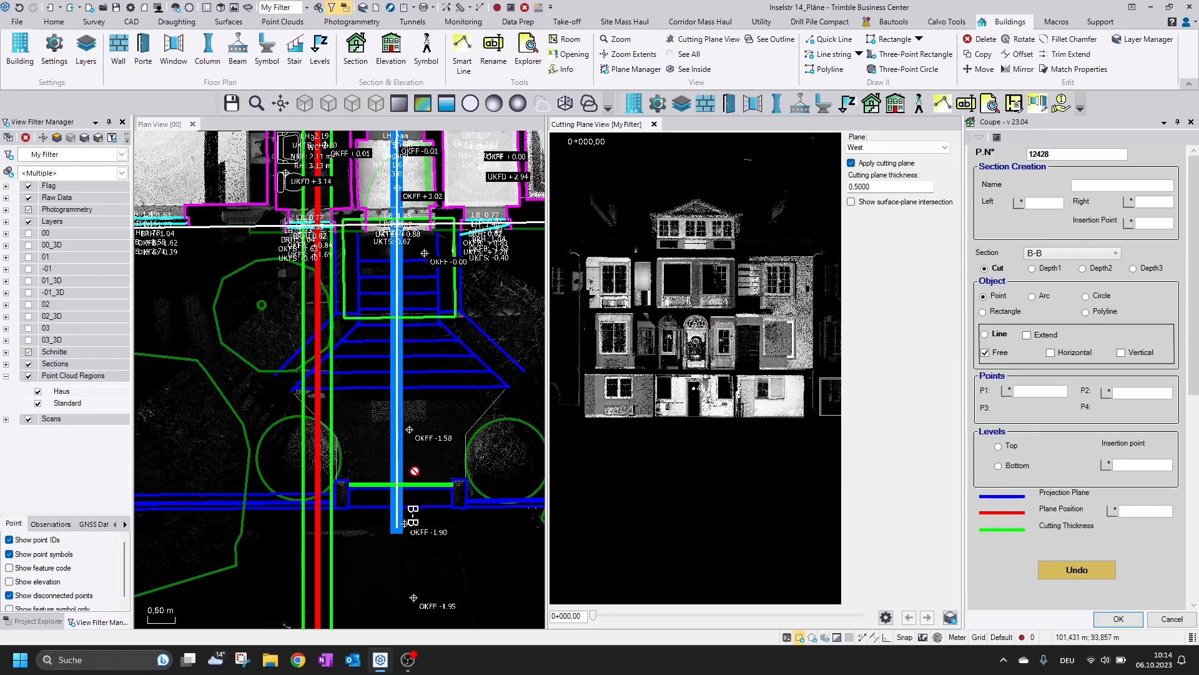
pyautogui.scroll(-2, 406, 465)
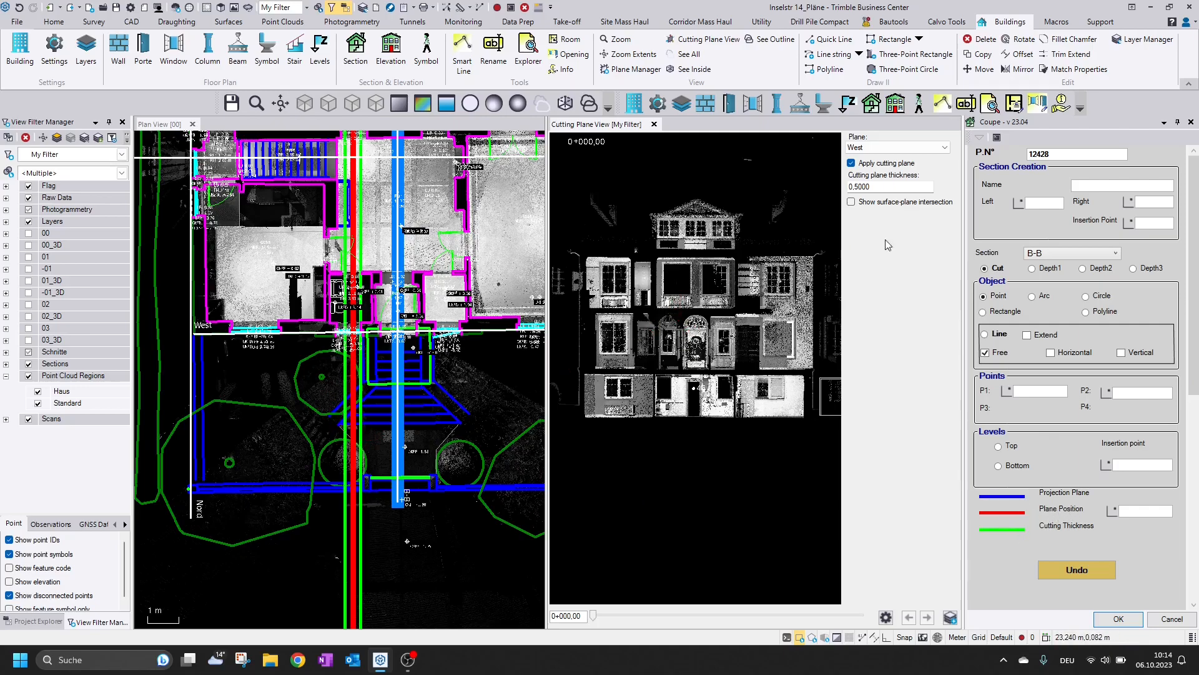
pyautogui.click(905, 147)
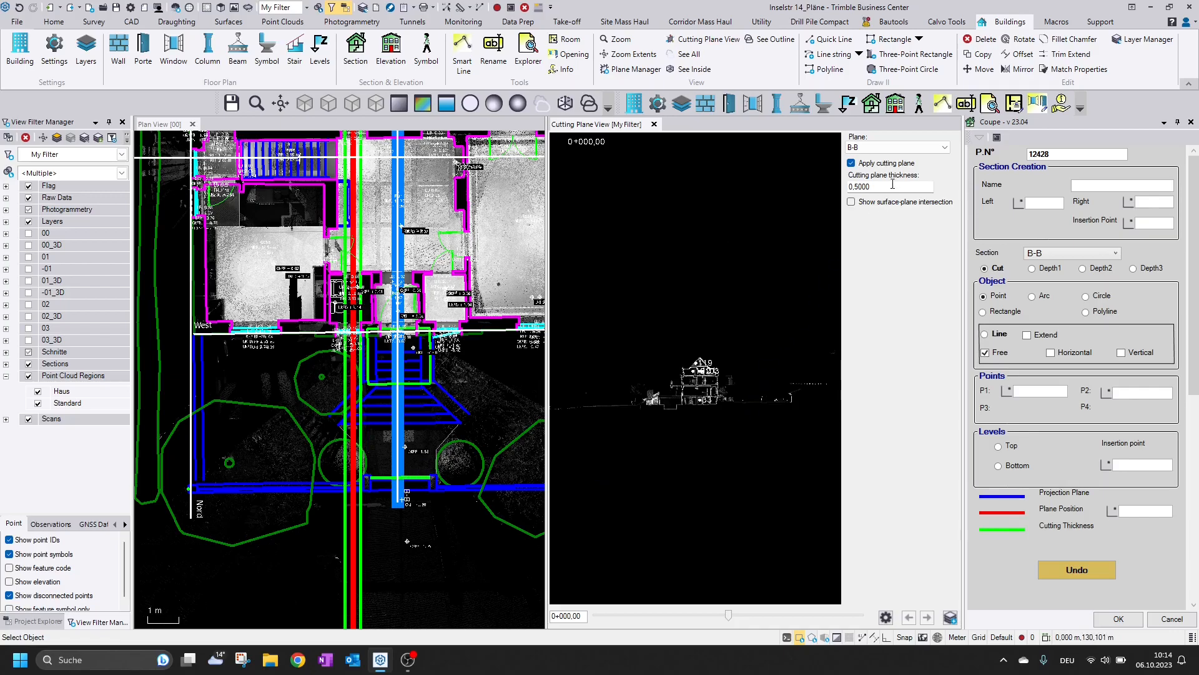
# Step: Set the section plane position beside the stairwell and name the section C-C
pyautogui.scroll(5, 701, 378)
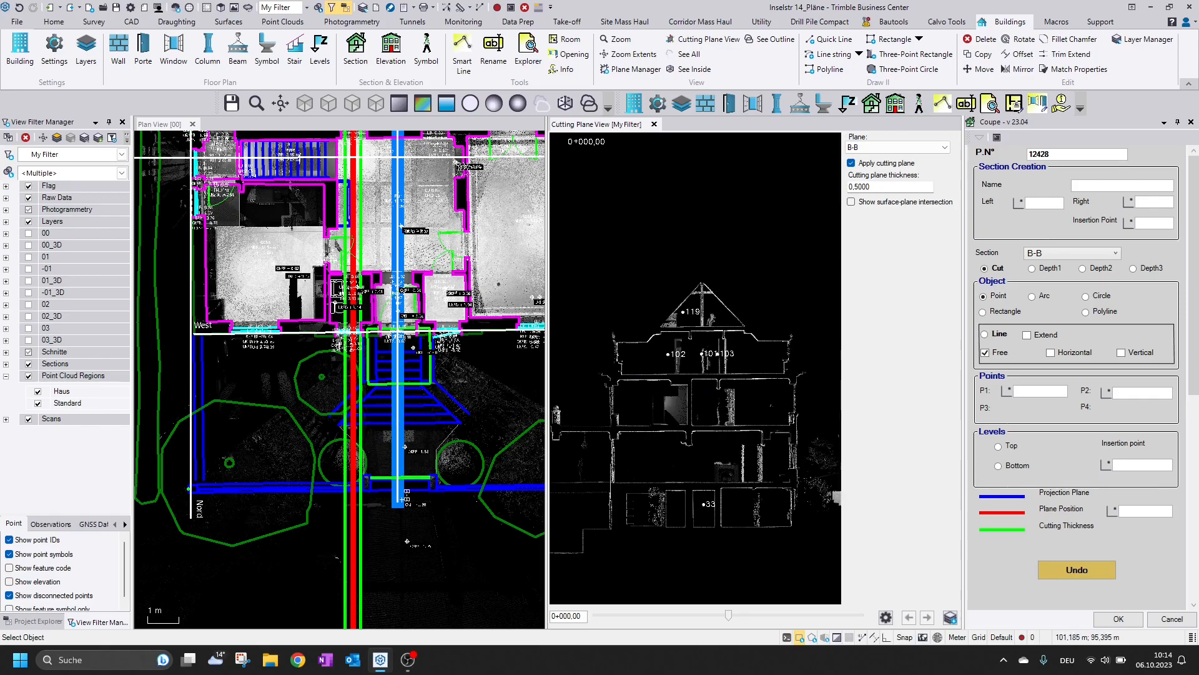
pyautogui.scroll(4, 405, 187)
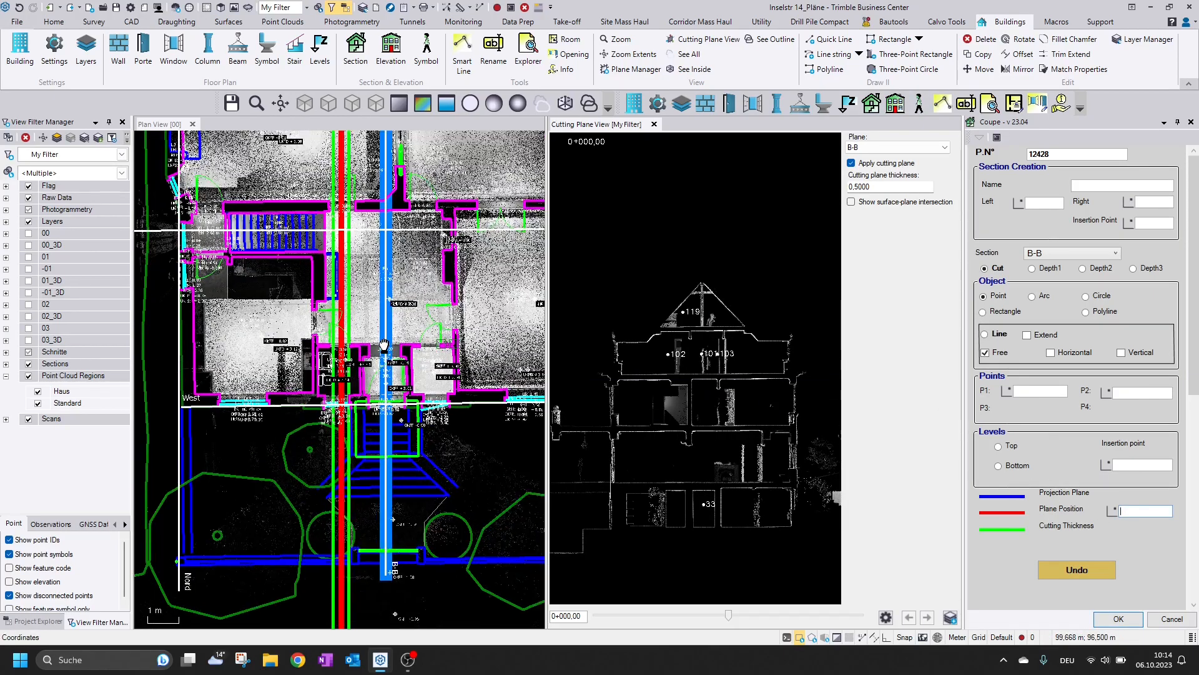
pyautogui.moveTo(385, 370); pyautogui.dragTo(393, 544, button='middle')
pyautogui.moveTo(283, 379); pyautogui.dragTo(350, 339, button='middle')
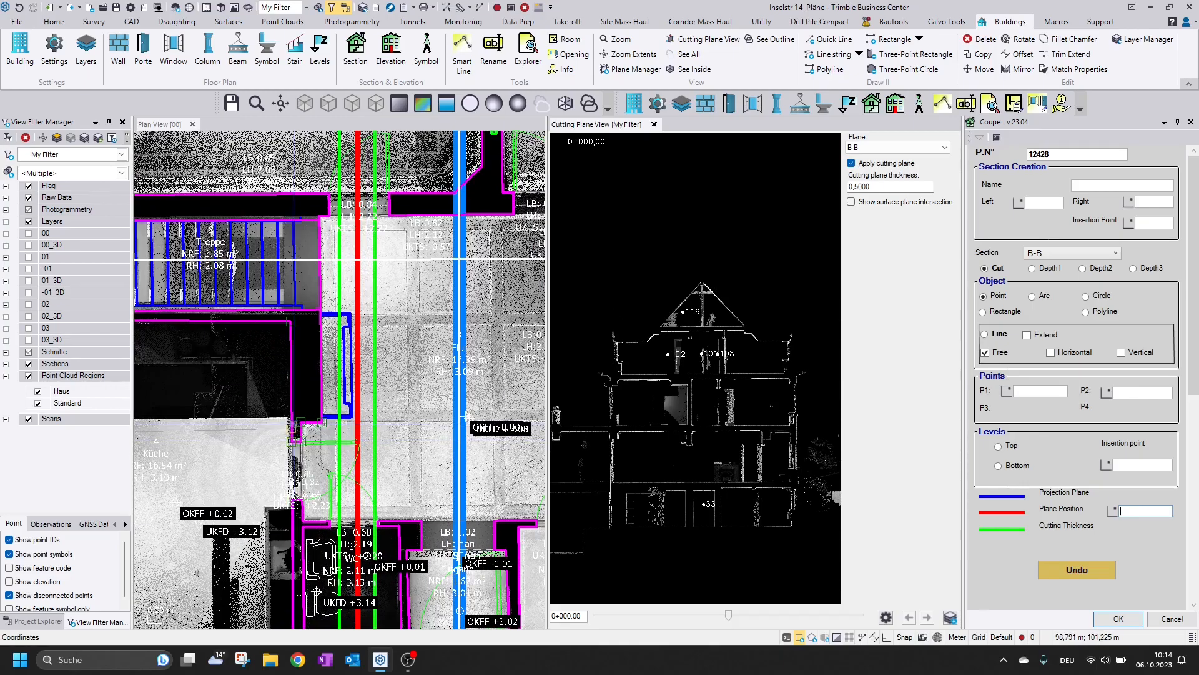
pyautogui.click(296, 392)
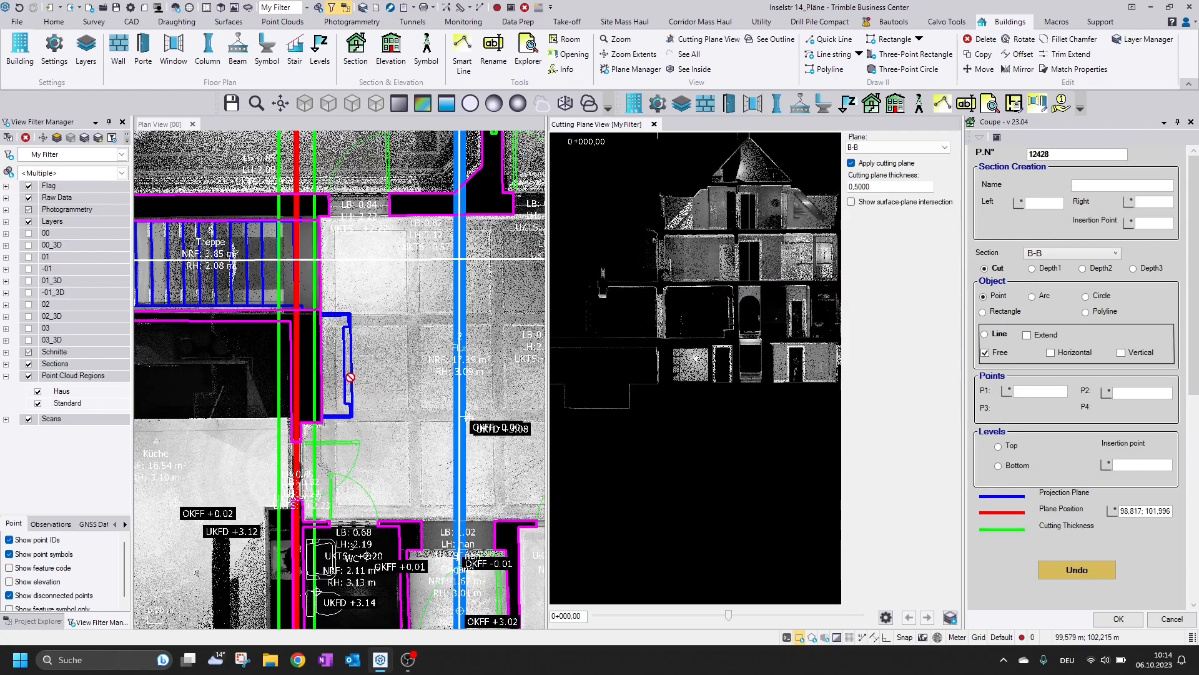
pyautogui.scroll(-3, 344, 361)
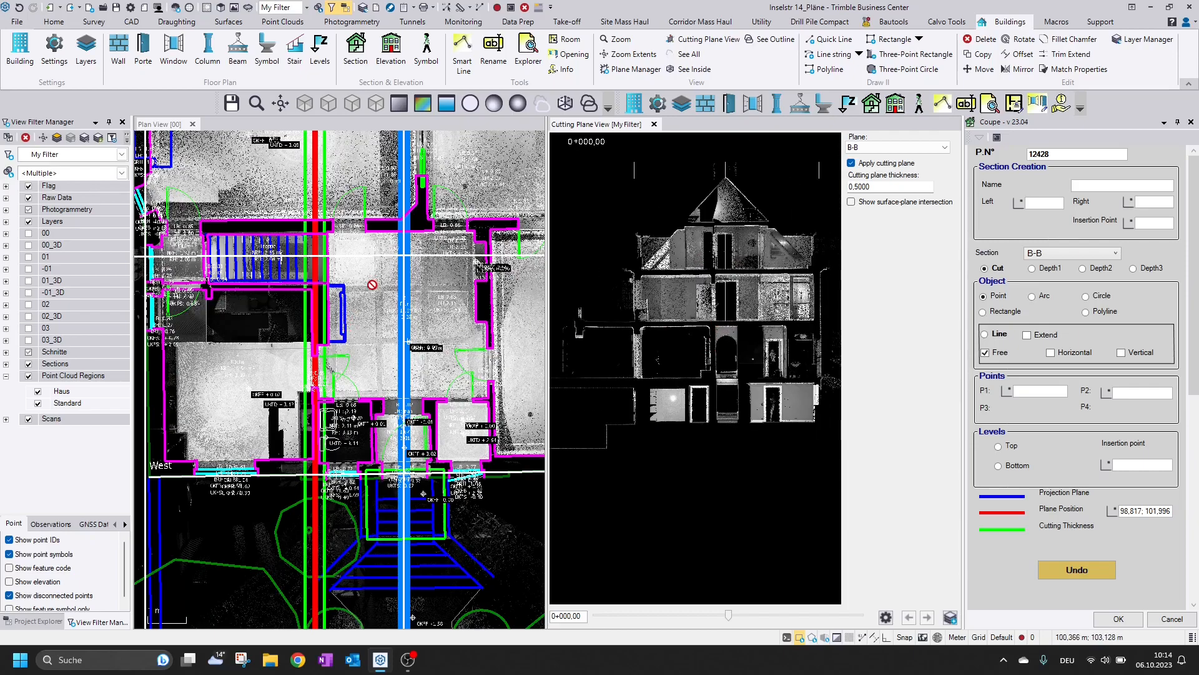
pyautogui.scroll(-2, 305, 400)
pyautogui.scroll(2, 305, 400)
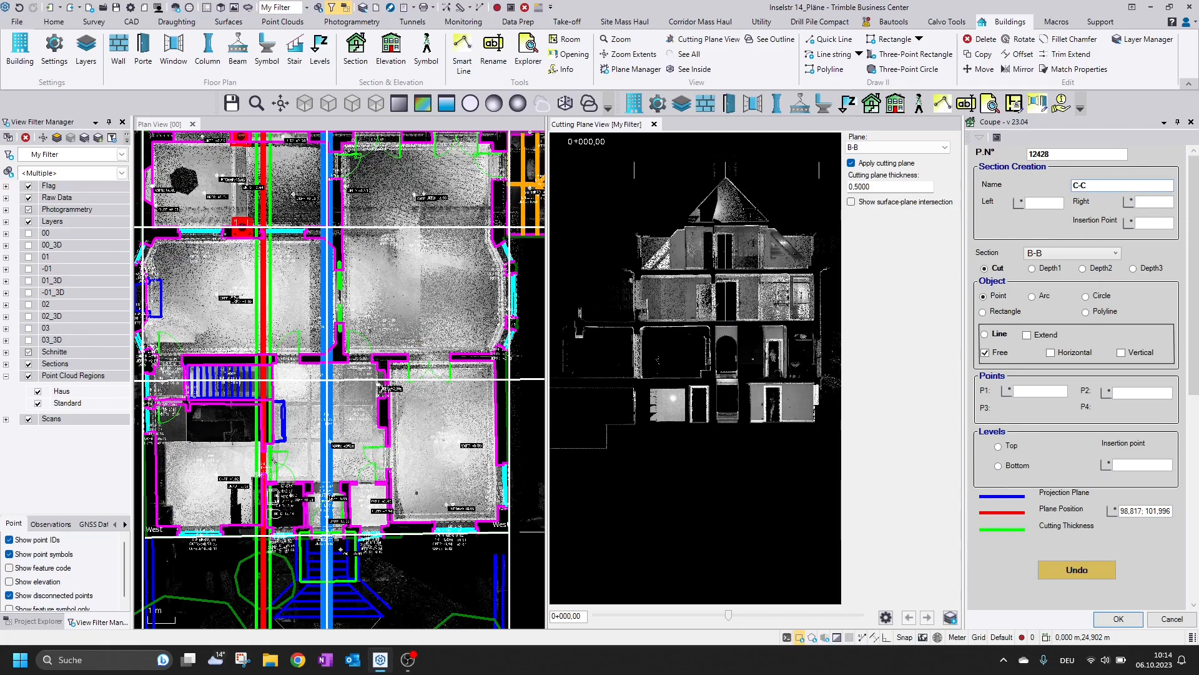
# Step: Pick the left and right end points of section C-C across the building
pyautogui.click(1044, 202)
pyautogui.moveTo(146, 399); pyautogui.dragTo(108, 392, button='middle')
pyautogui.click(173, 376)
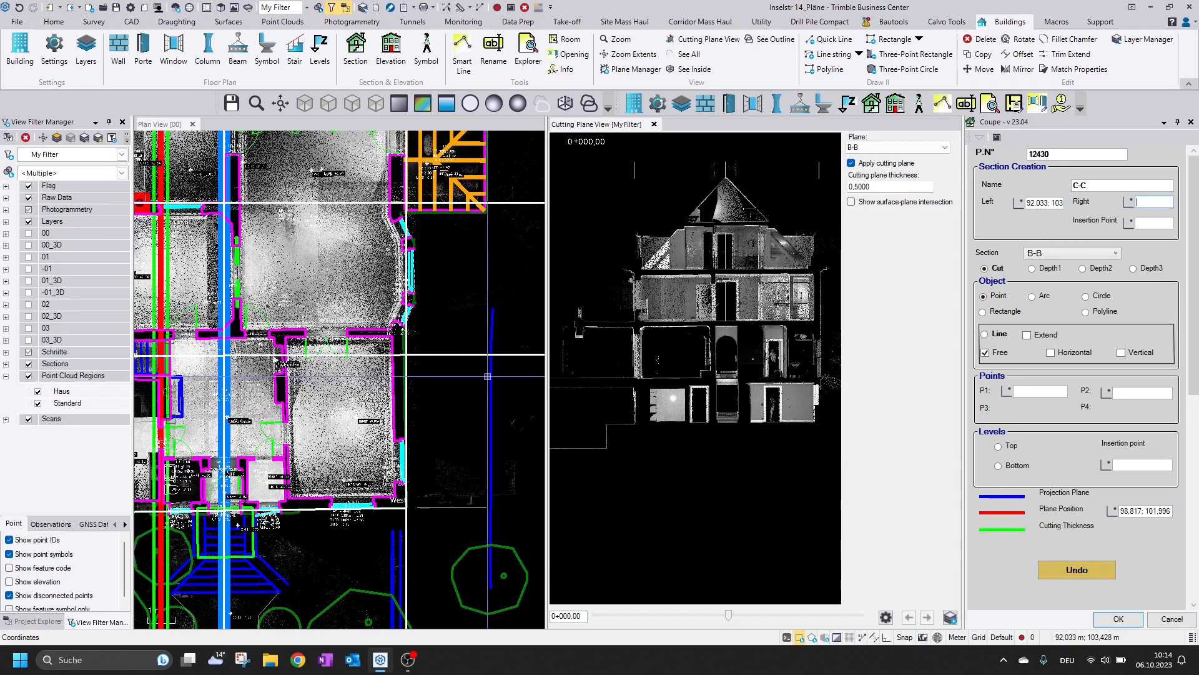
pyautogui.click(527, 364)
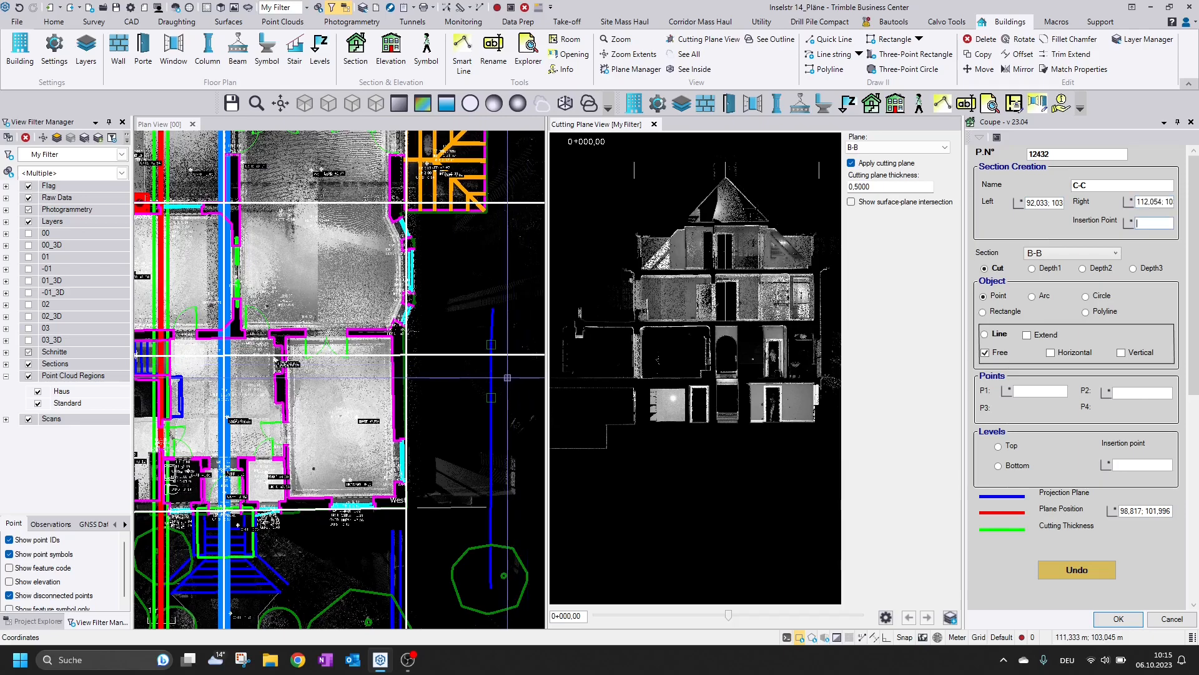
pyautogui.scroll(-4, 432, 376)
pyautogui.moveTo(433, 376); pyautogui.dragTo(369, 377, button='middle')
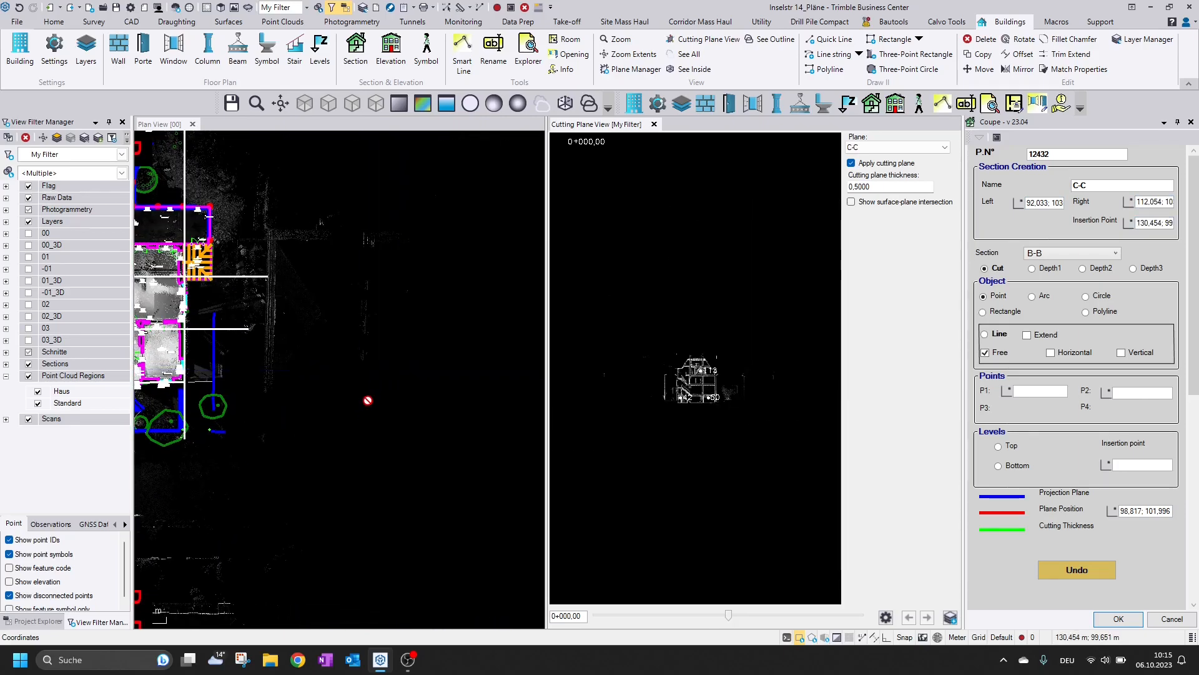
pyautogui.scroll(7, 677, 397)
pyautogui.moveTo(244, 361); pyautogui.dragTo(481, 365, button='middle')
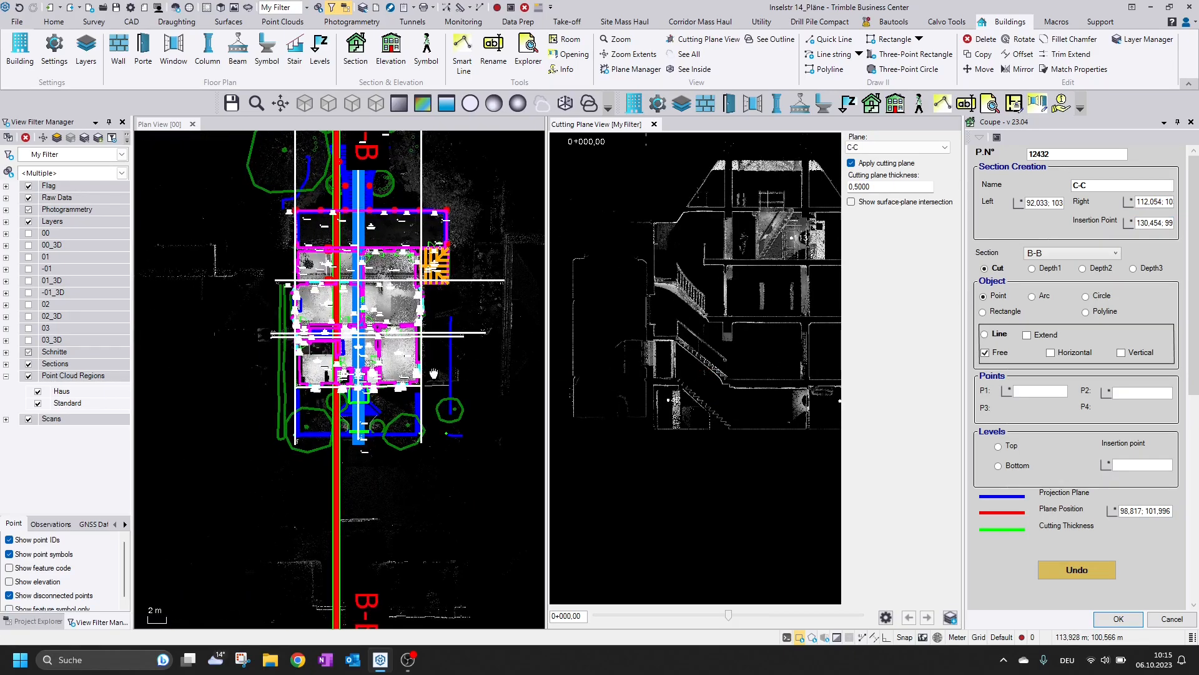
pyautogui.scroll(1, 440, 374)
# Step: Select C-C in the Section list and switch the drawing object to Polyline
pyautogui.click(1080, 253)
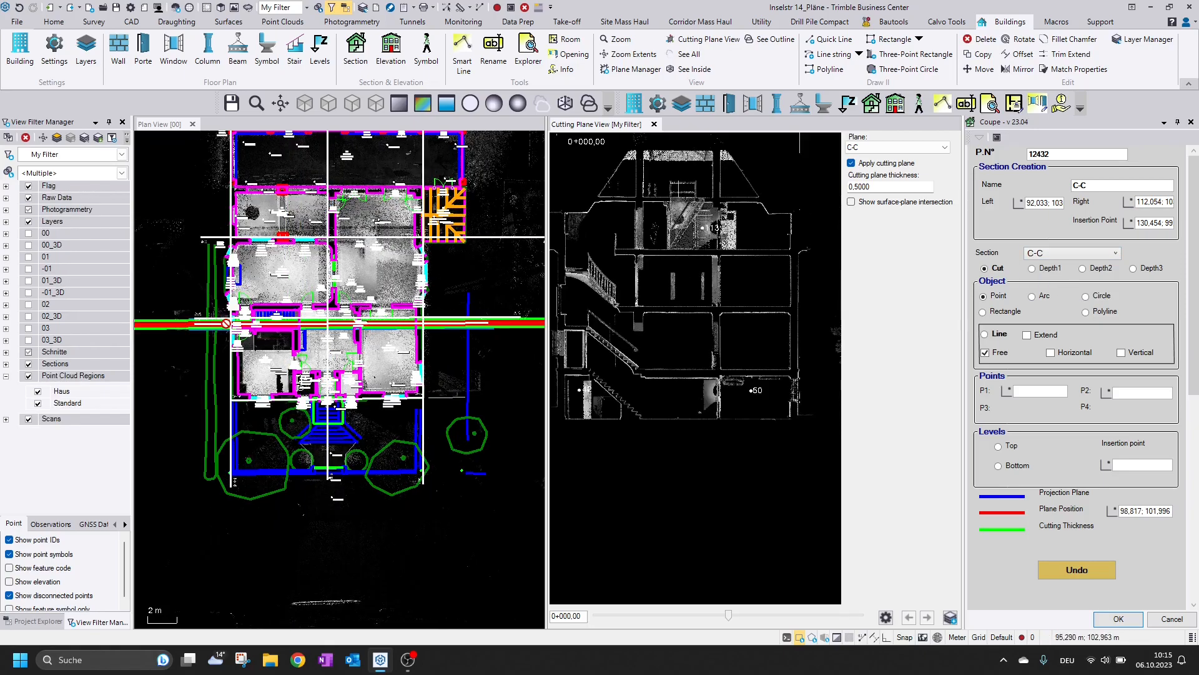
pyautogui.scroll(2, 432, 332)
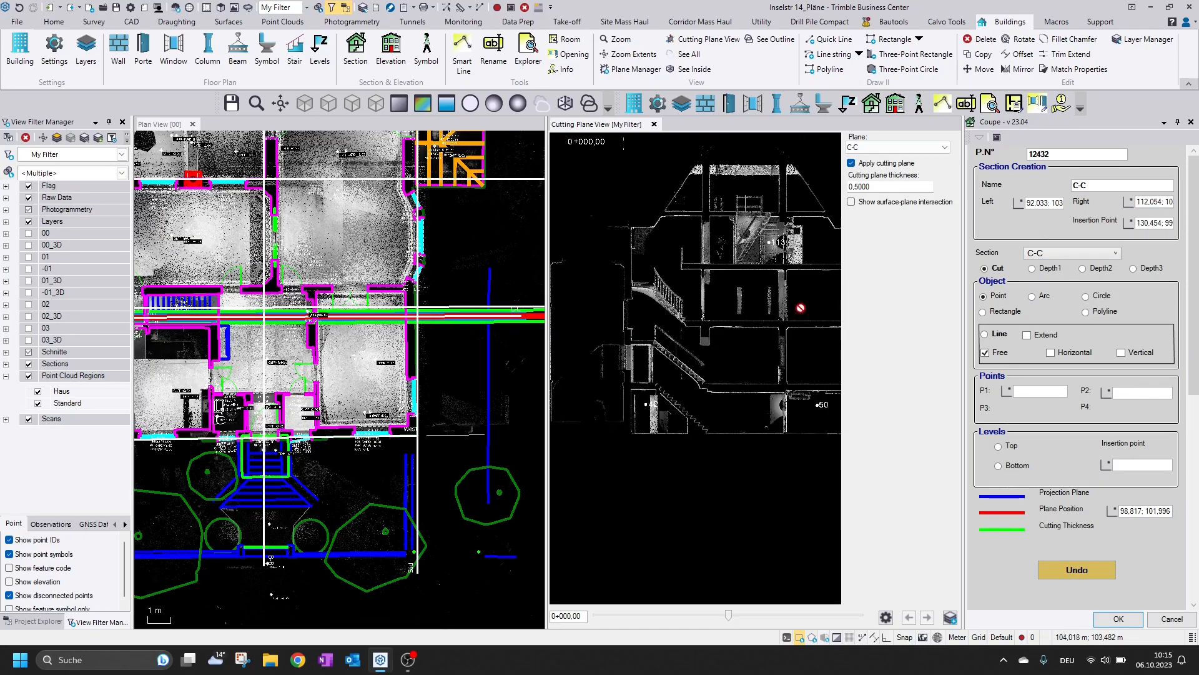
pyautogui.scroll(-4, 679, 359)
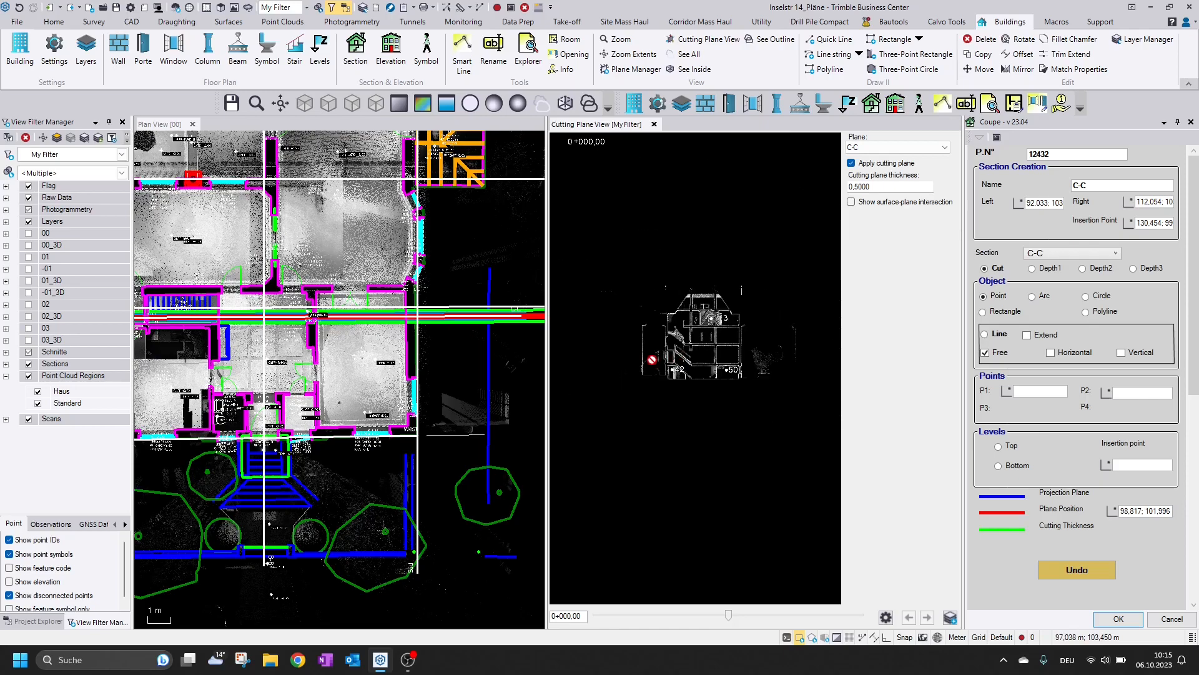
pyautogui.scroll(-2, 291, 343)
pyautogui.scroll(-2, 291, 342)
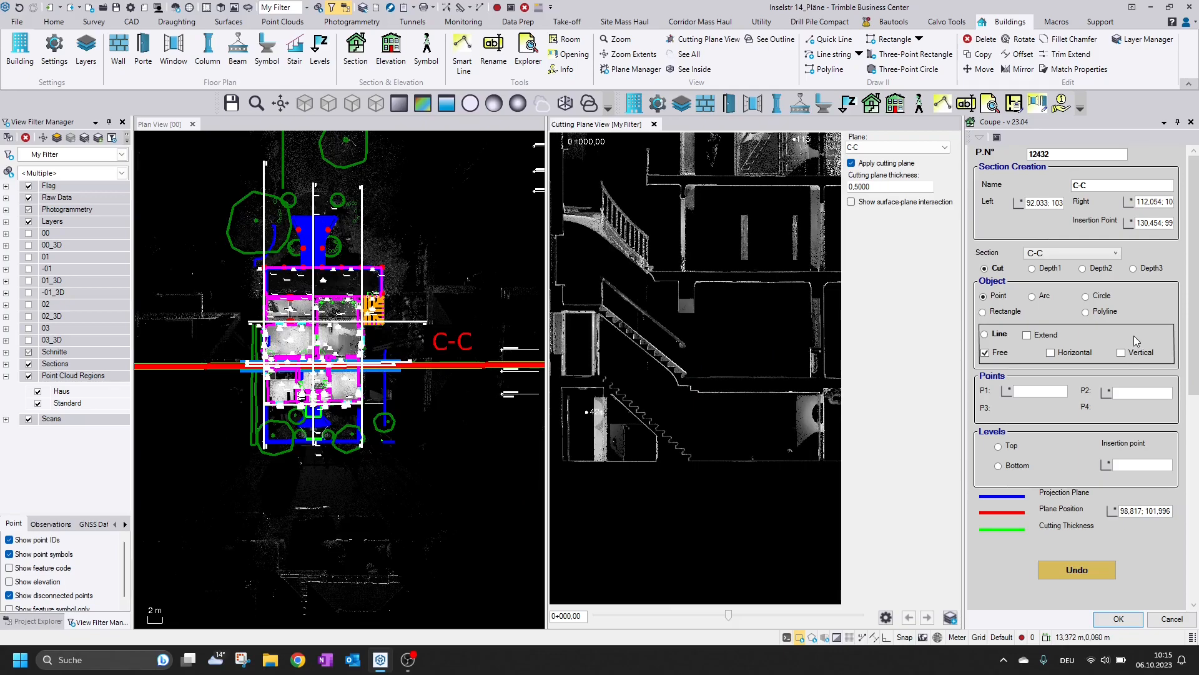
pyautogui.click(1087, 311)
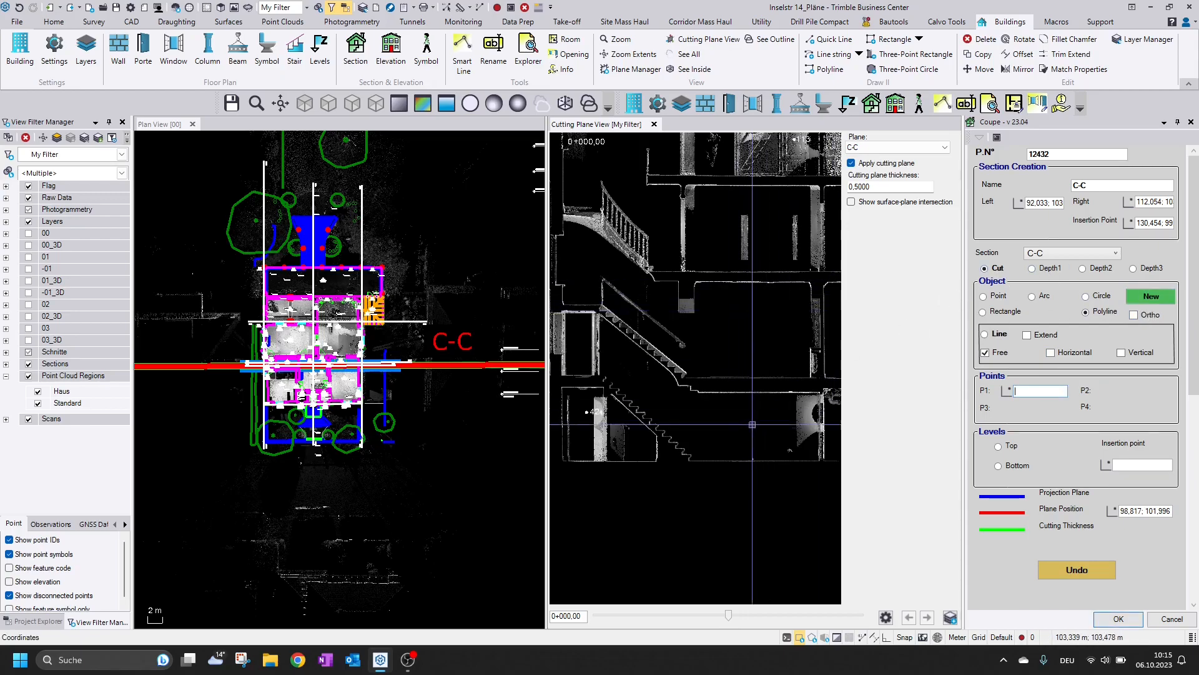
# Step: Place the first two polyline points at the base of the section C-C stair profile
pyautogui.scroll(1, 766, 390)
pyautogui.moveTo(399, 424); pyautogui.dragTo(159, 433, button='middle')
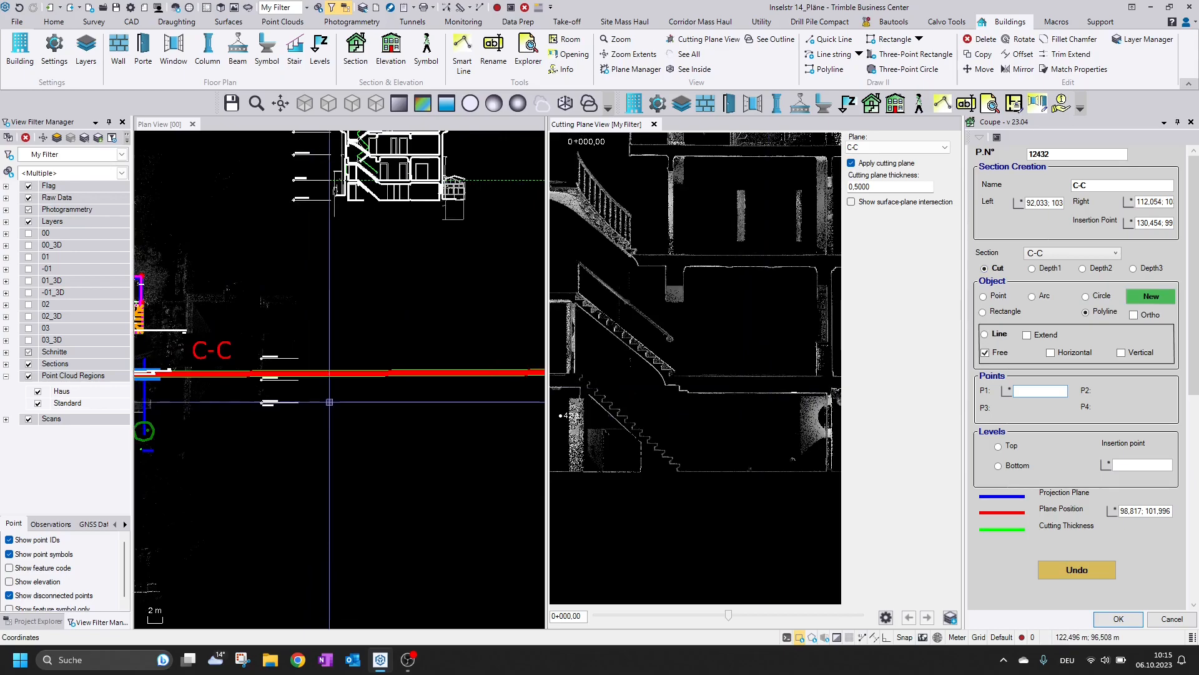
pyautogui.scroll(4, 330, 401)
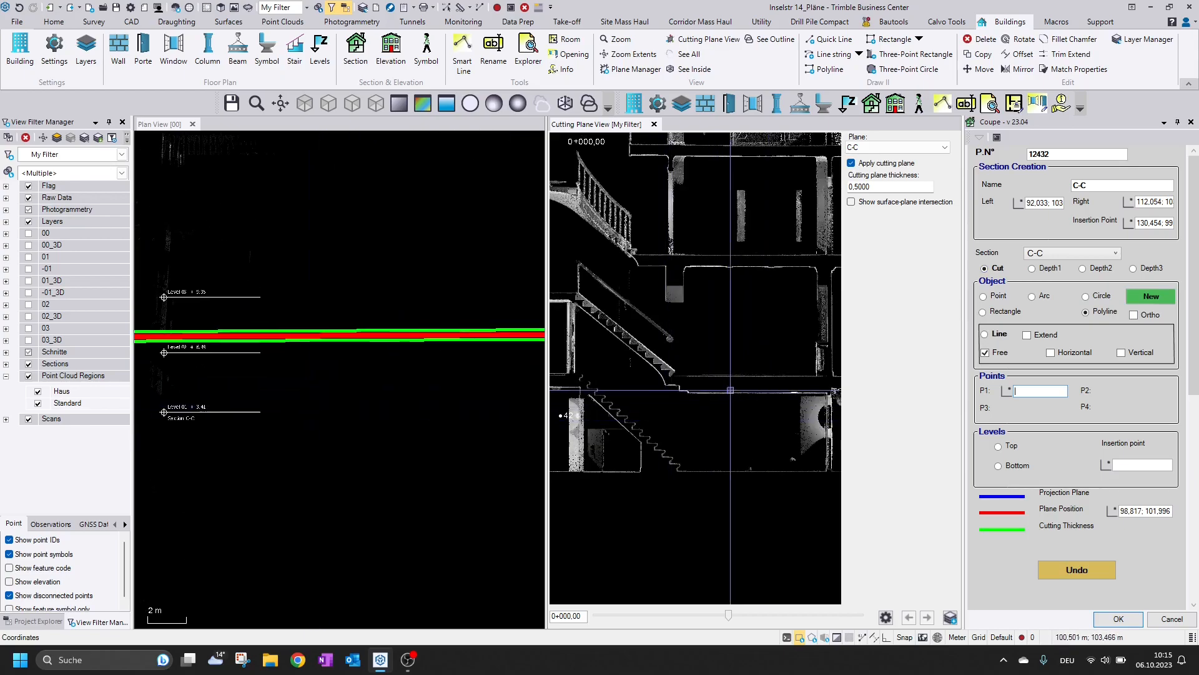
pyautogui.scroll(4, 720, 471)
pyautogui.scroll(5, 720, 471)
pyautogui.click(772, 424)
pyautogui.scroll(-6, 642, 482)
pyautogui.scroll(3, 756, 414)
pyautogui.click(740, 425)
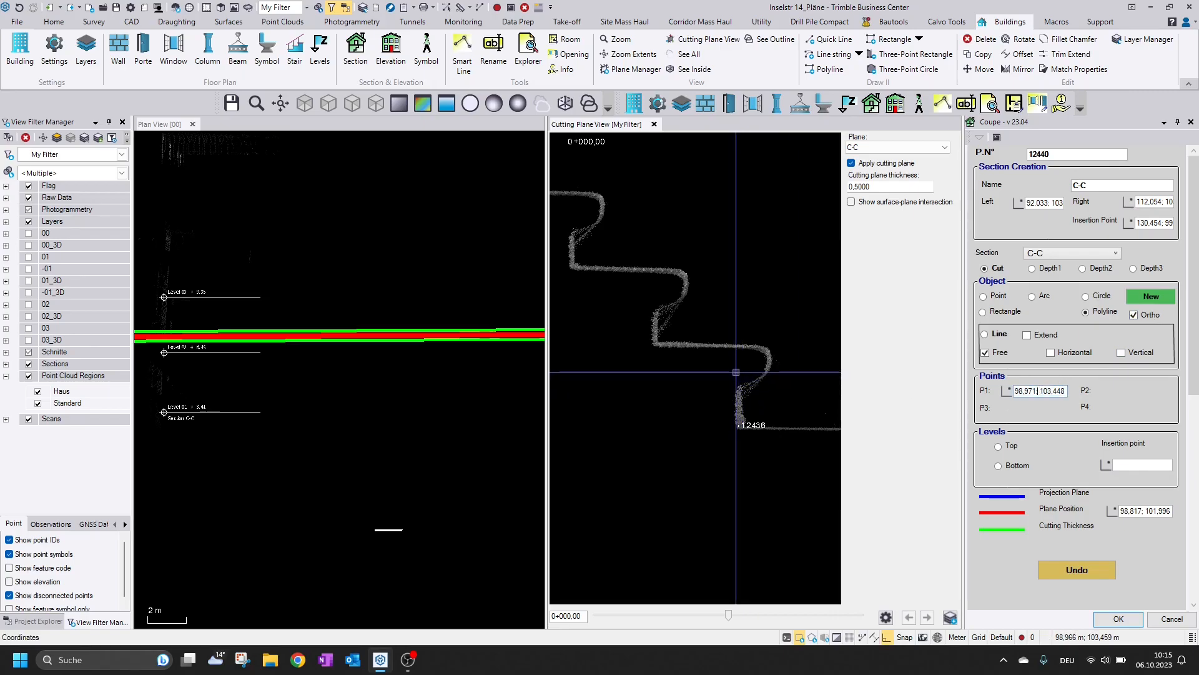
# Step: Add the remaining stair step corner points and finish the polyline with New
pyautogui.click(770, 371)
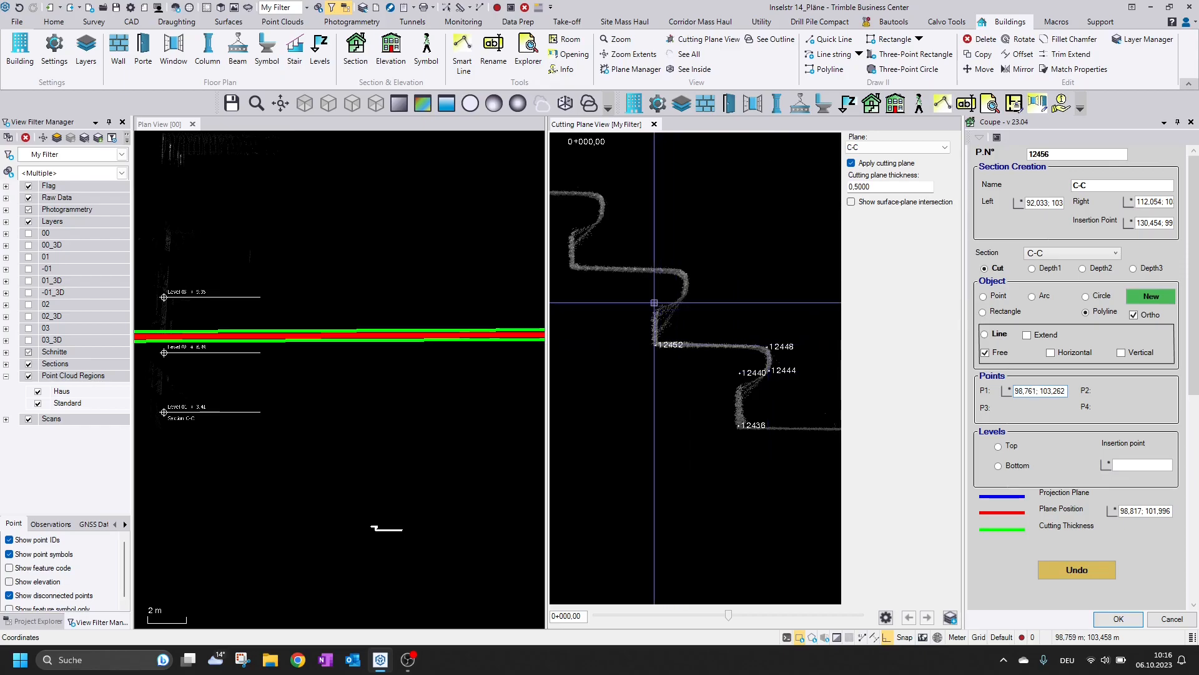
pyautogui.click(680, 302)
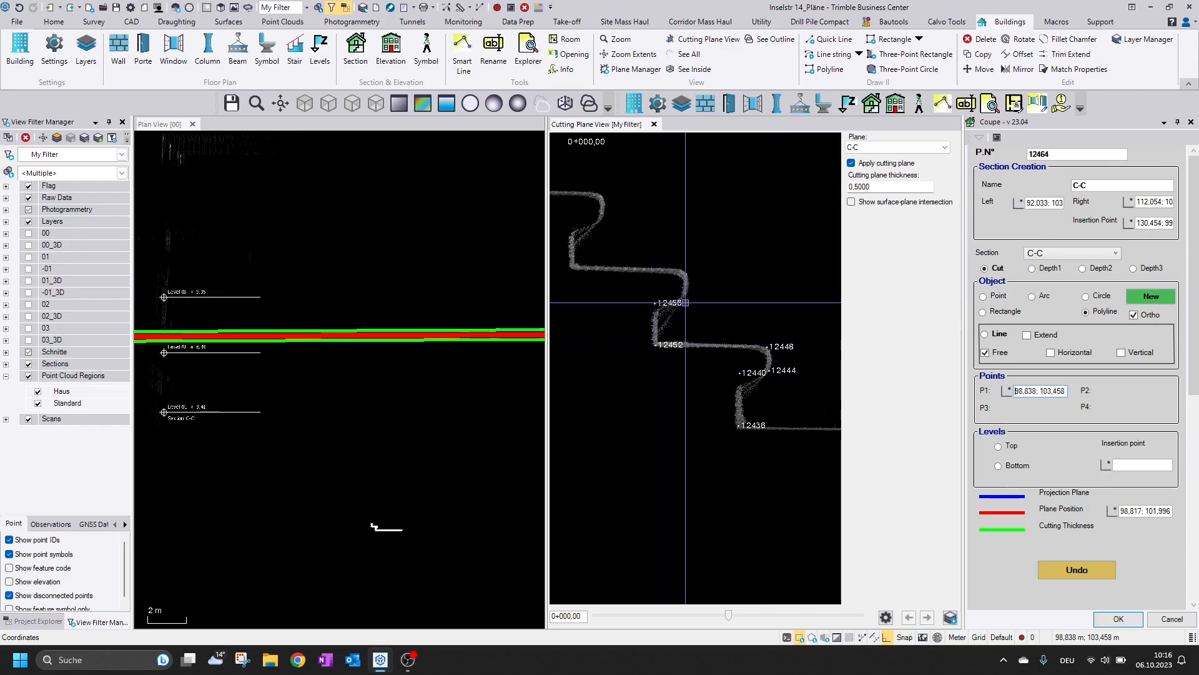
pyautogui.click(685, 270)
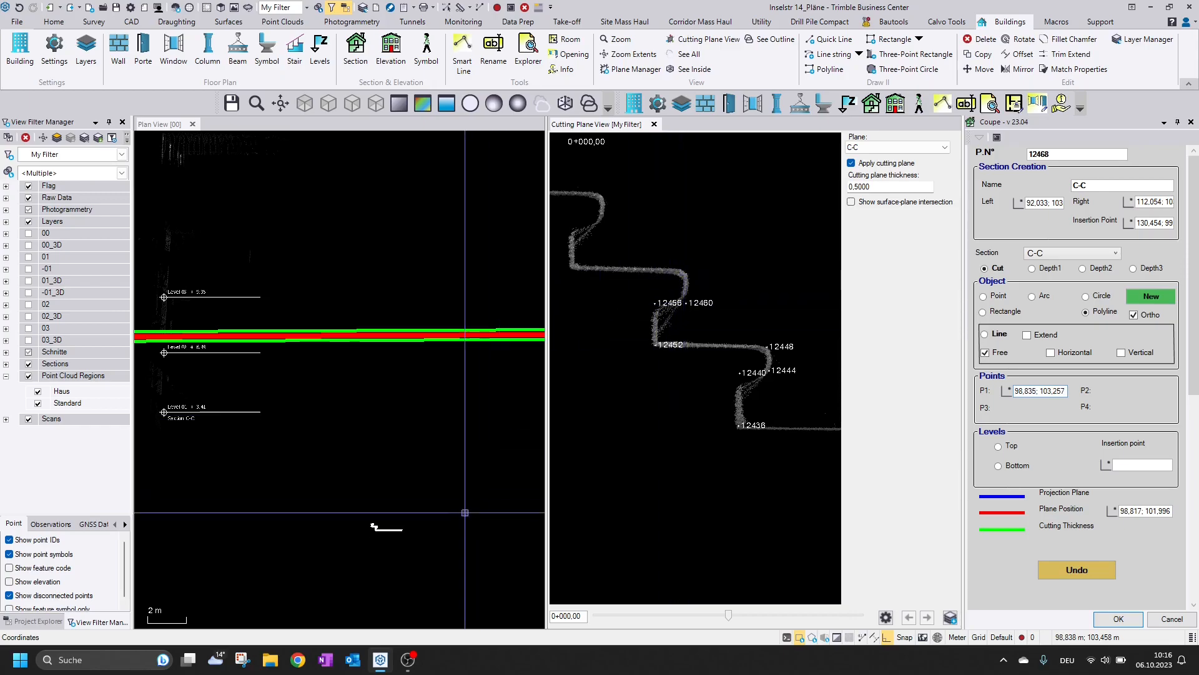
pyautogui.scroll(5, 393, 531)
pyautogui.scroll(3, 244, 448)
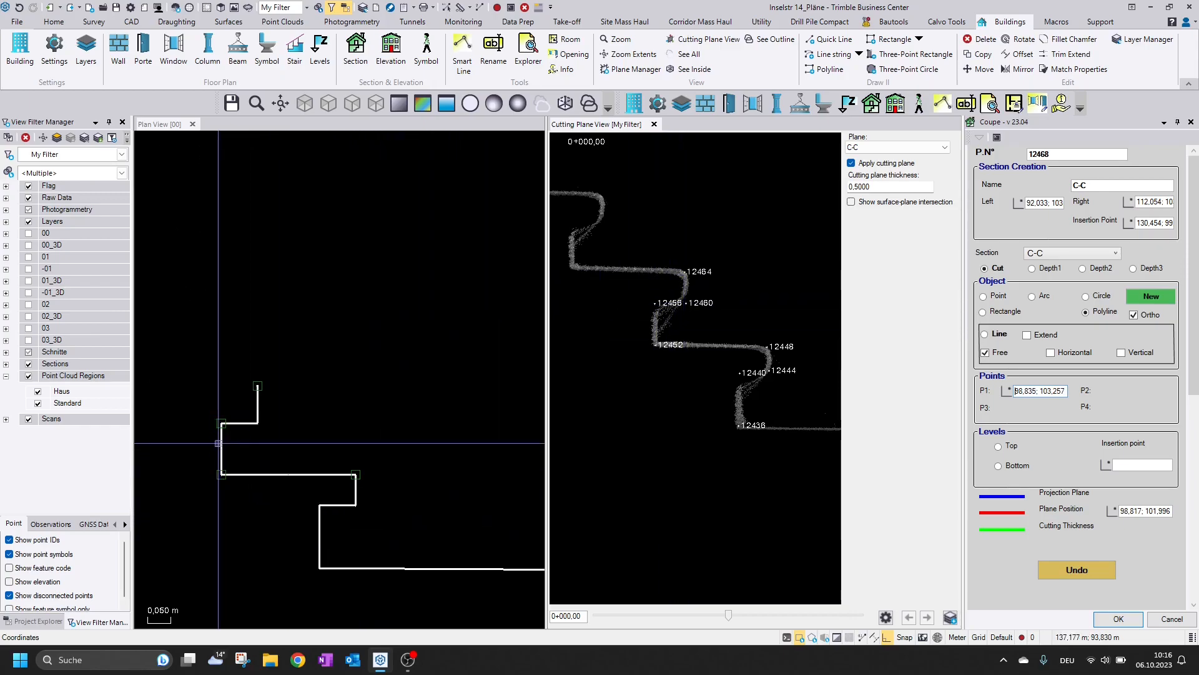
pyautogui.moveTo(649, 291); pyautogui.dragTo(724, 285, button='middle')
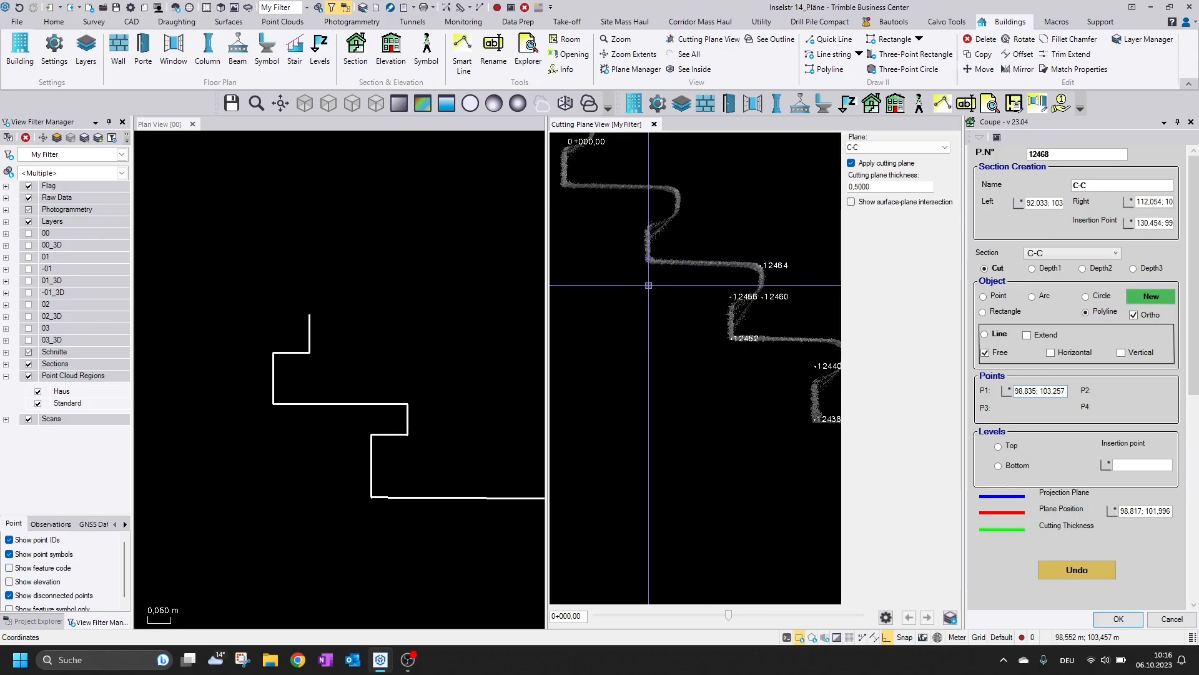
pyautogui.click(649, 285)
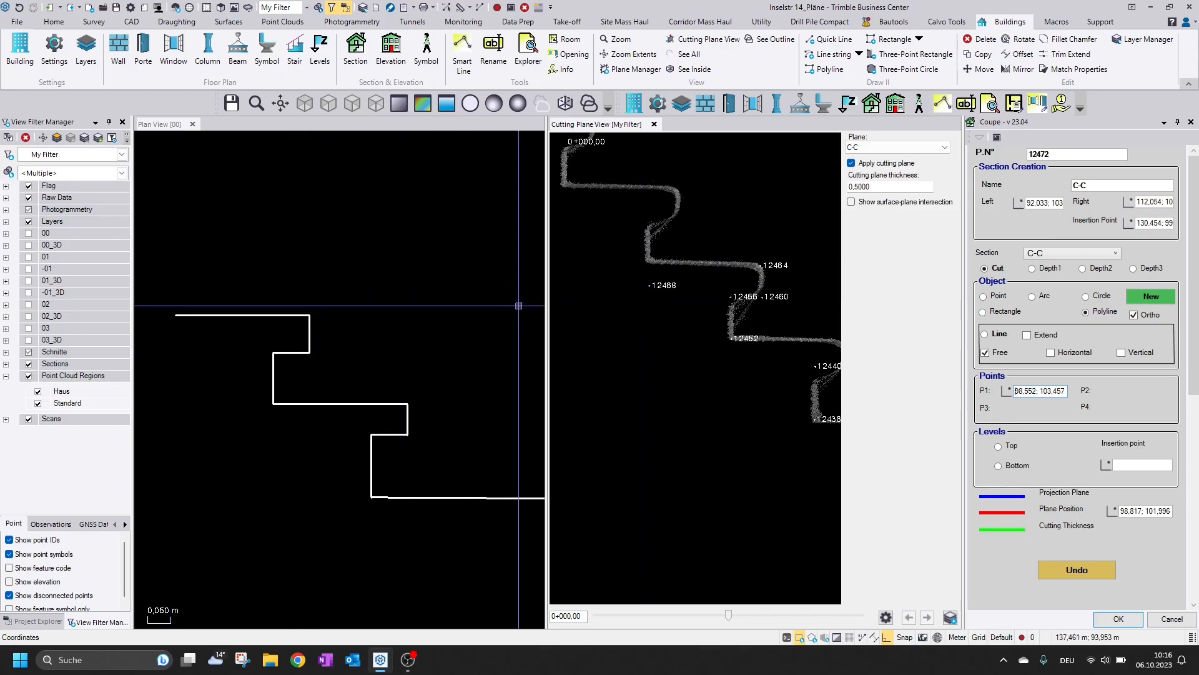
pyautogui.click(1160, 300)
pyautogui.scroll(-10, 283, 339)
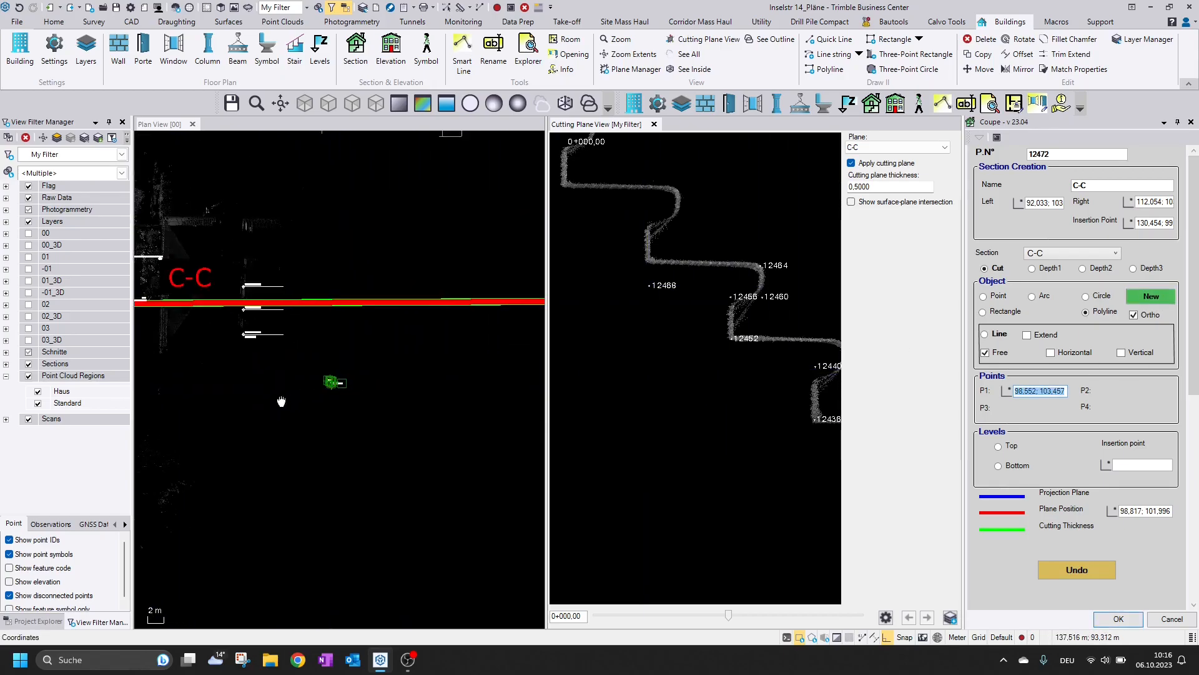
# Step: Bring the roof of section C-C into view and turn off Ortho
pyautogui.moveTo(282, 401); pyautogui.dragTo(246, 408, button='middle')
pyautogui.scroll(-5, 669, 361)
pyautogui.scroll(-6, 722, 471)
pyautogui.moveTo(743, 176); pyautogui.dragTo(699, 411, button='middle')
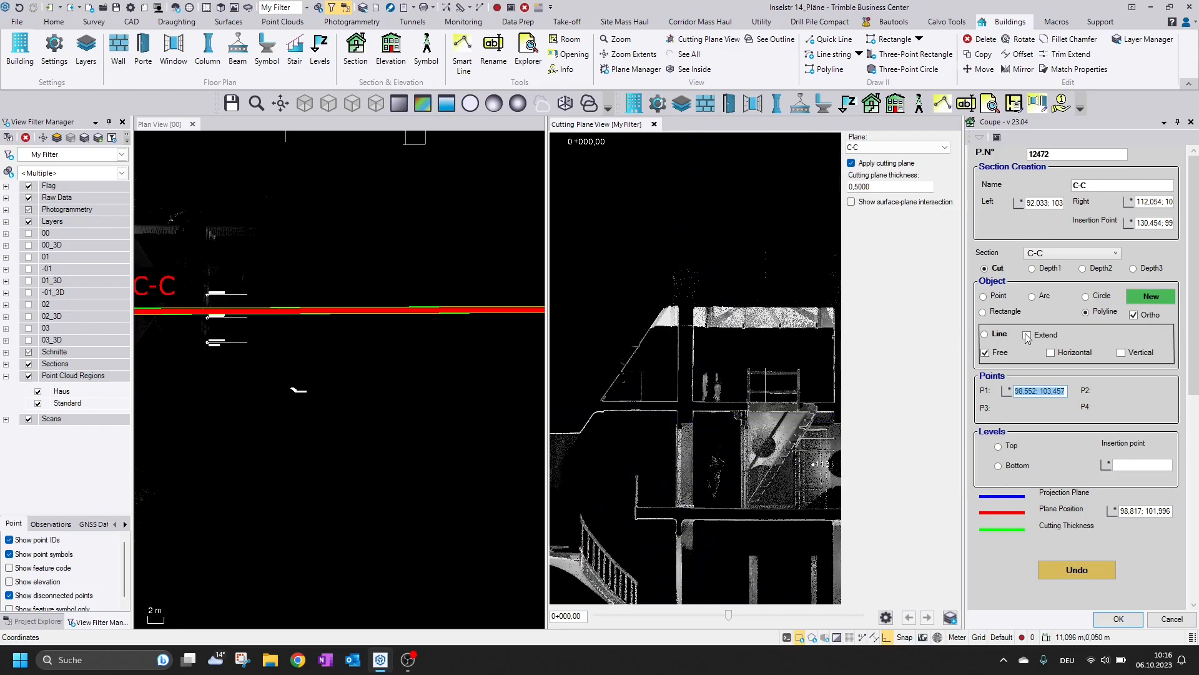
pyautogui.click(1134, 314)
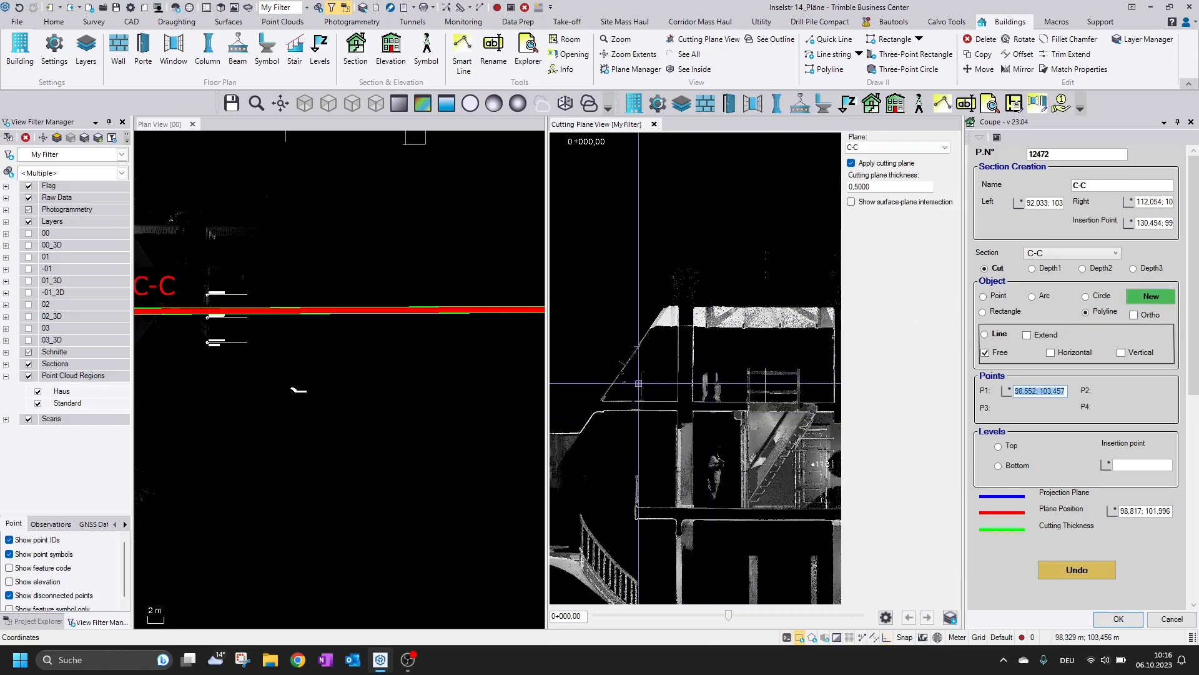
# Step: Trace the roof slope points and apex to close the trapezoid outline
pyautogui.scroll(3, 597, 402)
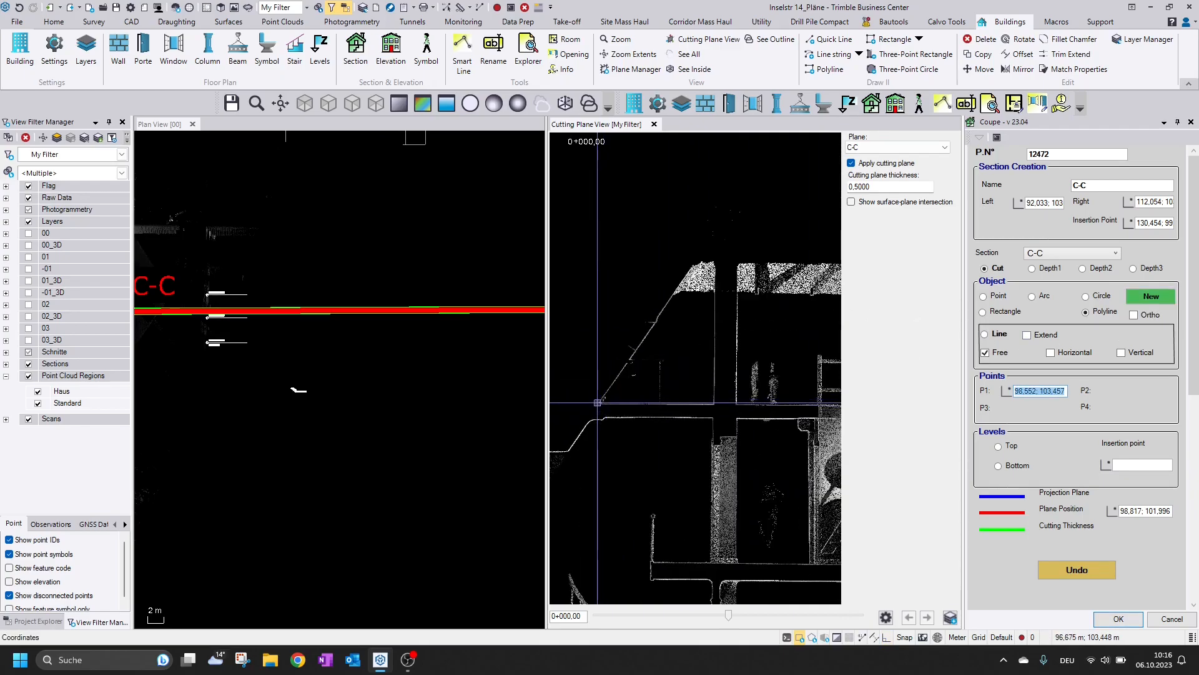
pyautogui.click(626, 379)
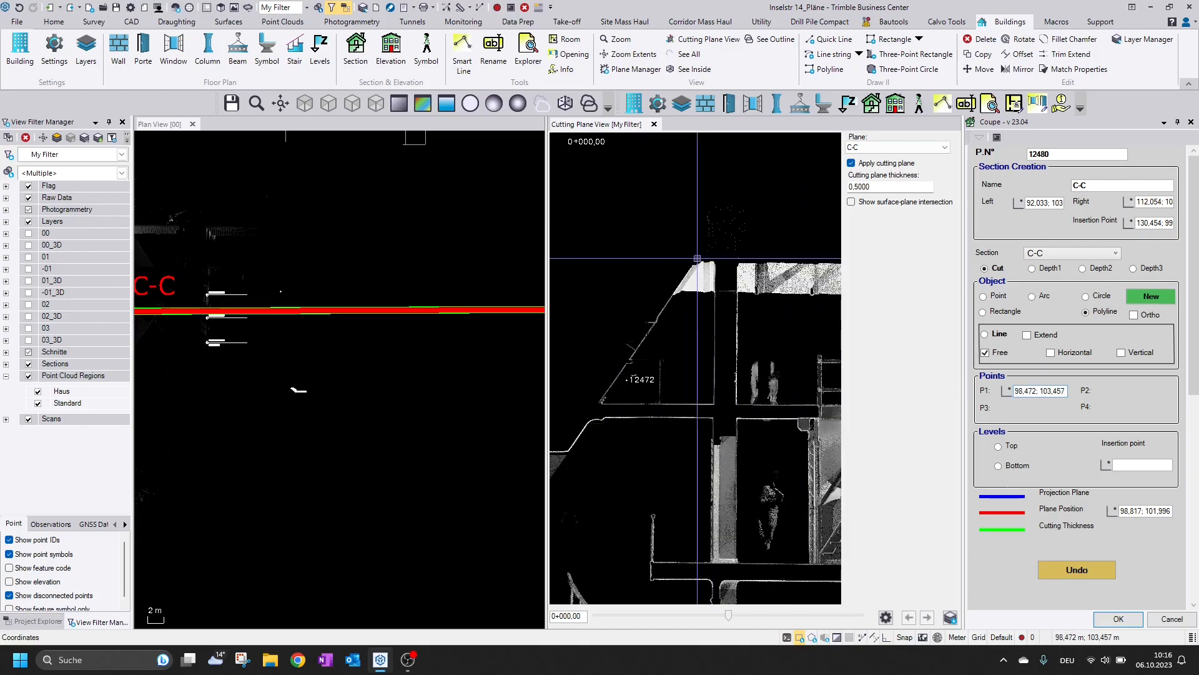
pyautogui.scroll(-2, 697, 257)
pyautogui.moveTo(697, 258); pyautogui.dragTo(470, 272, button='middle')
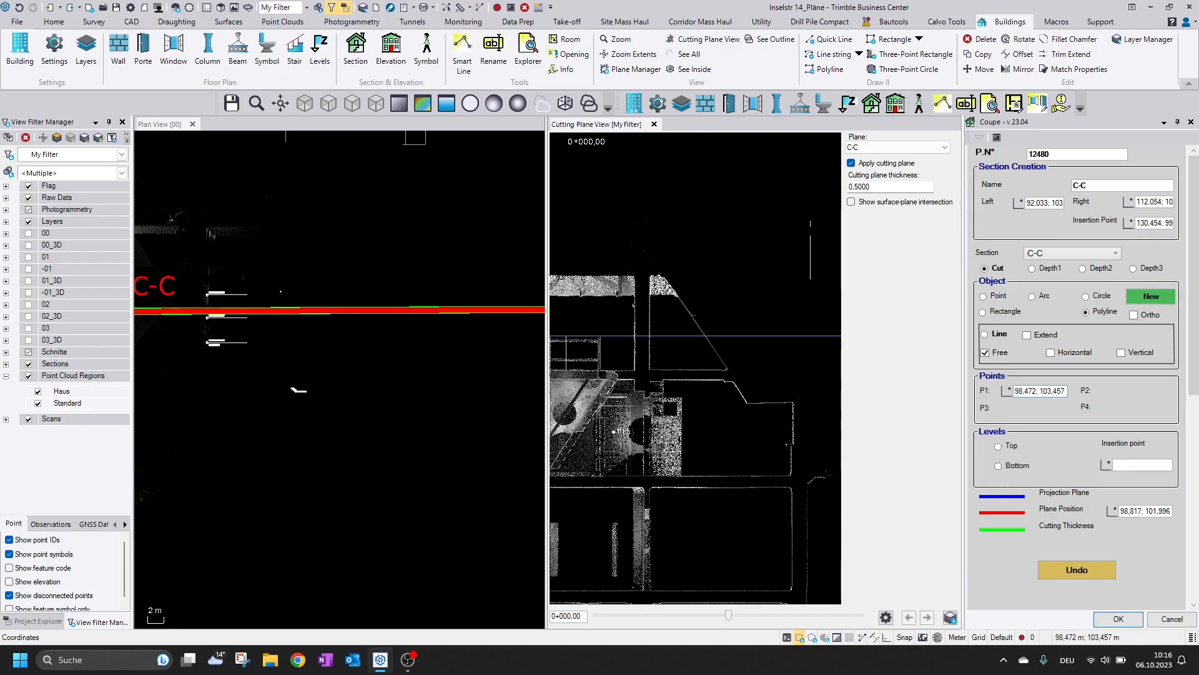
pyautogui.click(661, 273)
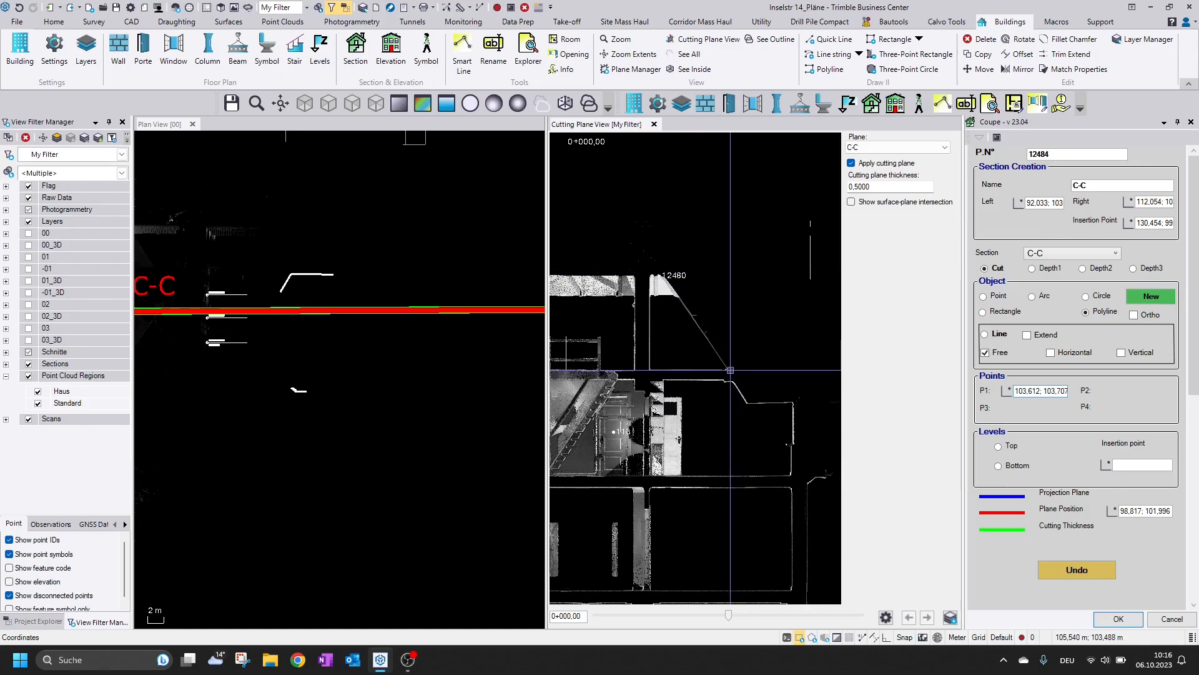
pyautogui.moveTo(619, 376); pyautogui.dragTo(817, 379, button='middle')
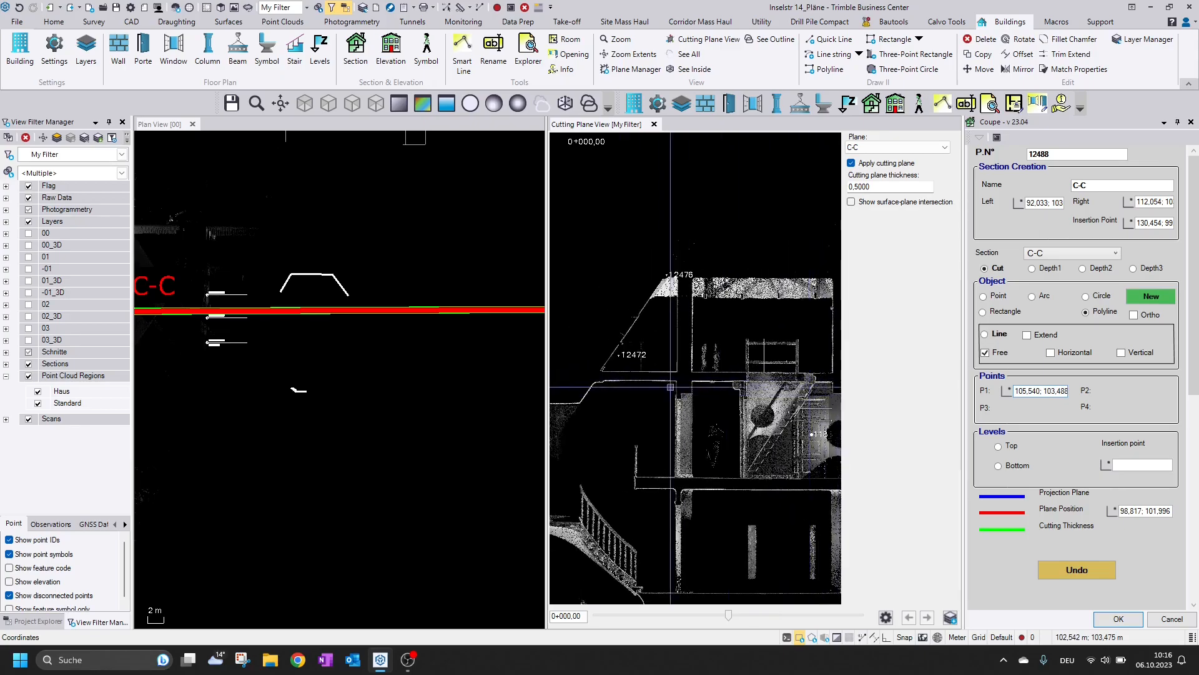
pyautogui.click(601, 371)
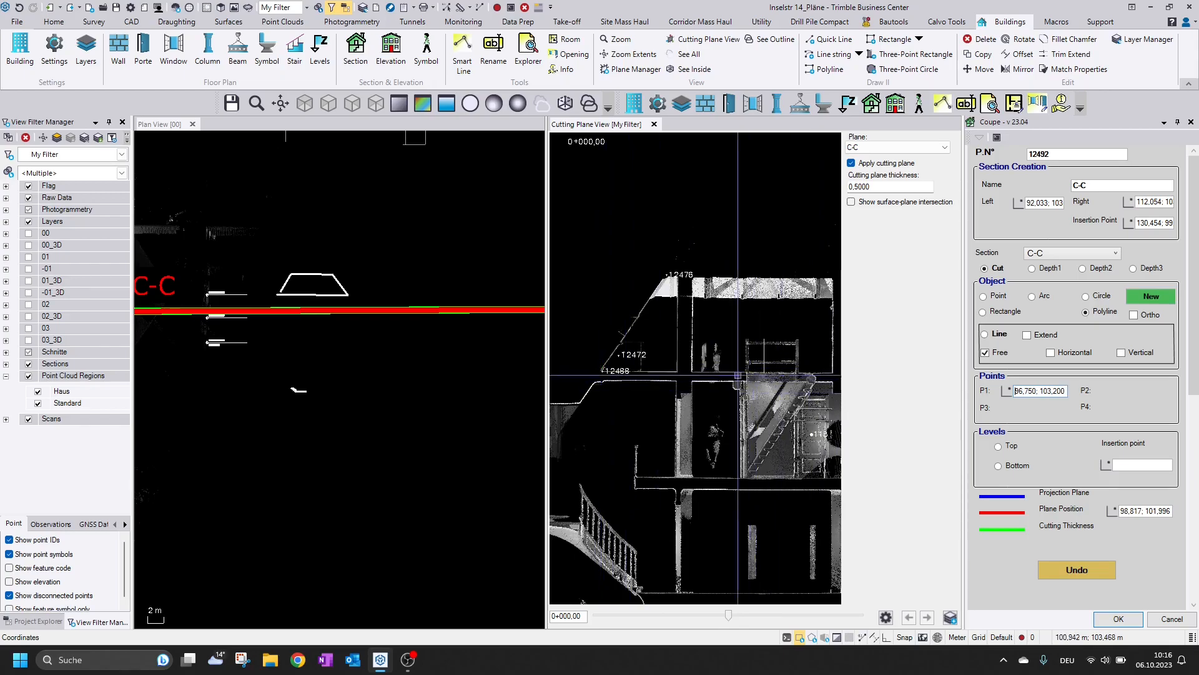
pyautogui.moveTo(739, 349); pyautogui.dragTo(717, 347, button='middle')
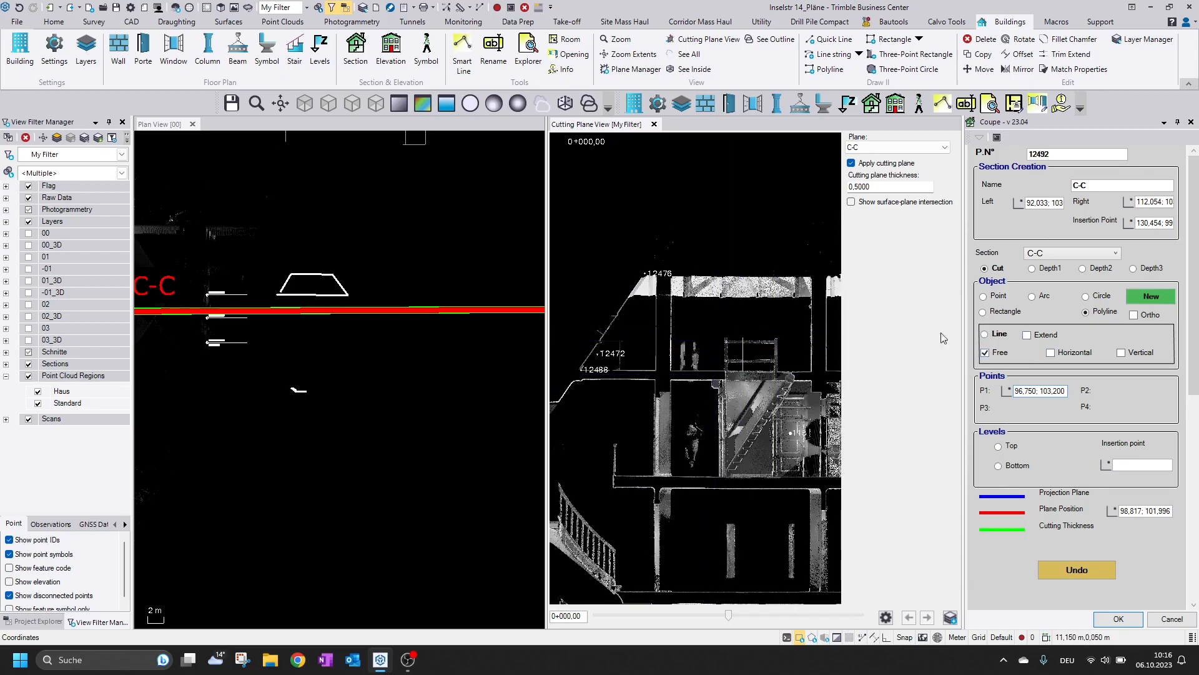
pyautogui.moveTo(756, 331); pyautogui.dragTo(719, 333, button='middle')
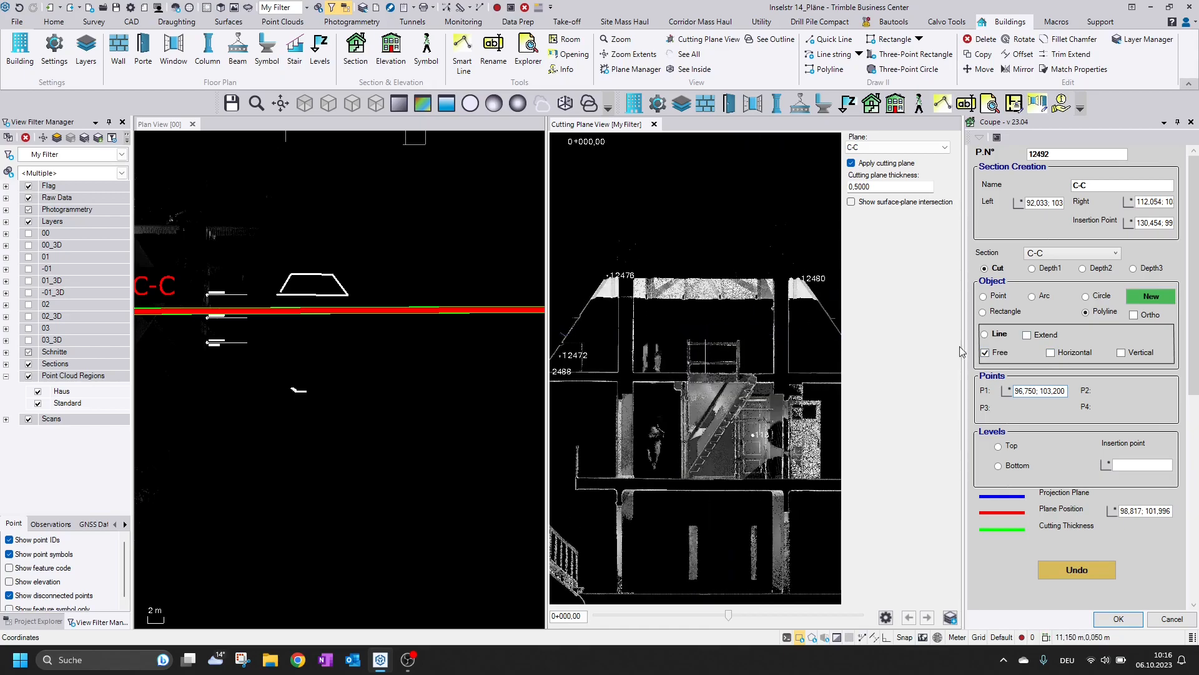
# Step: Start a new Line object with Extend and Vertical, using the roof outline as boundary
pyautogui.click(1144, 300)
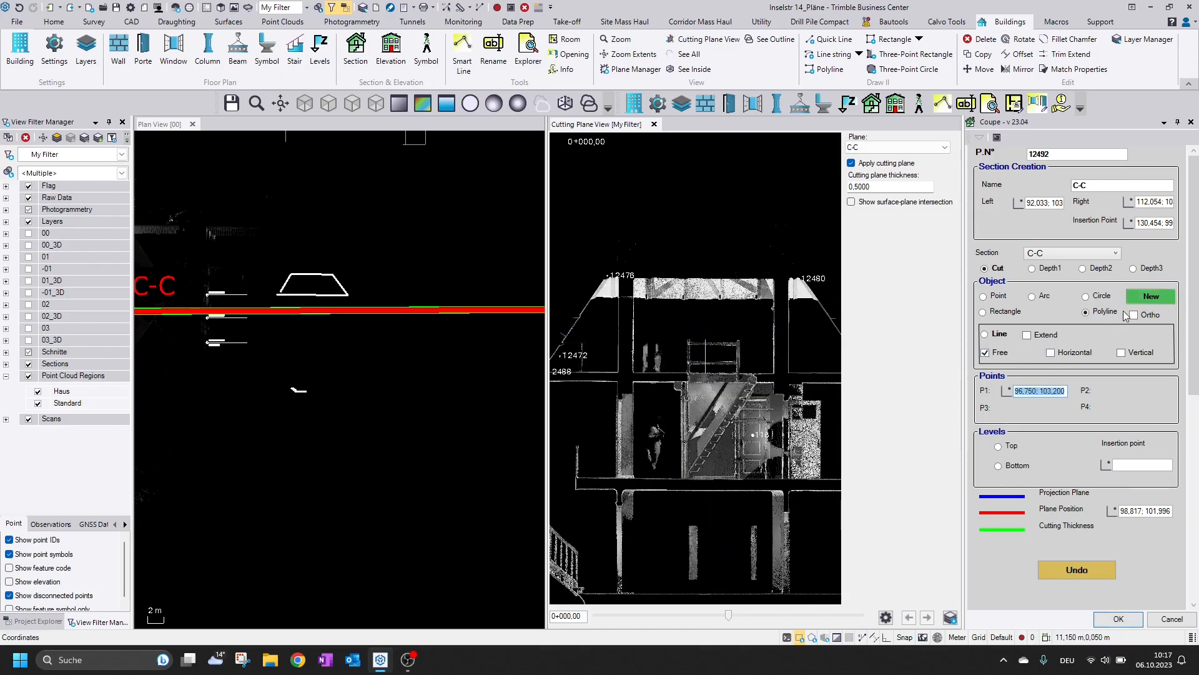
pyautogui.click(1001, 334)
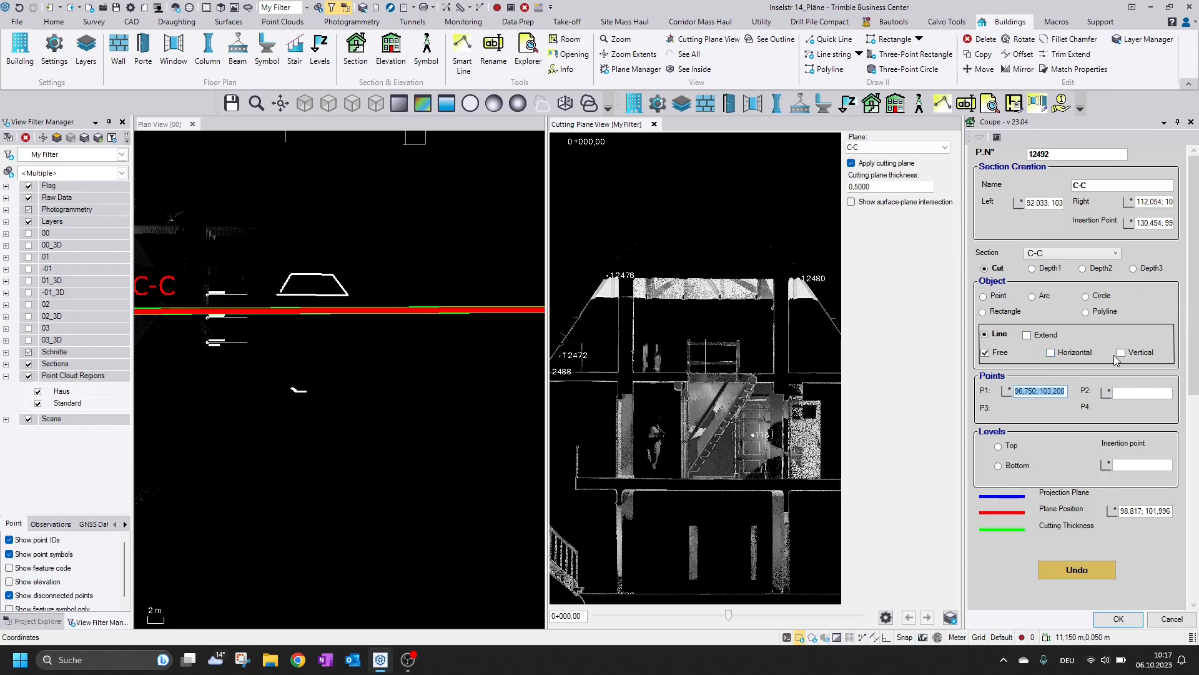
pyautogui.click(1121, 352)
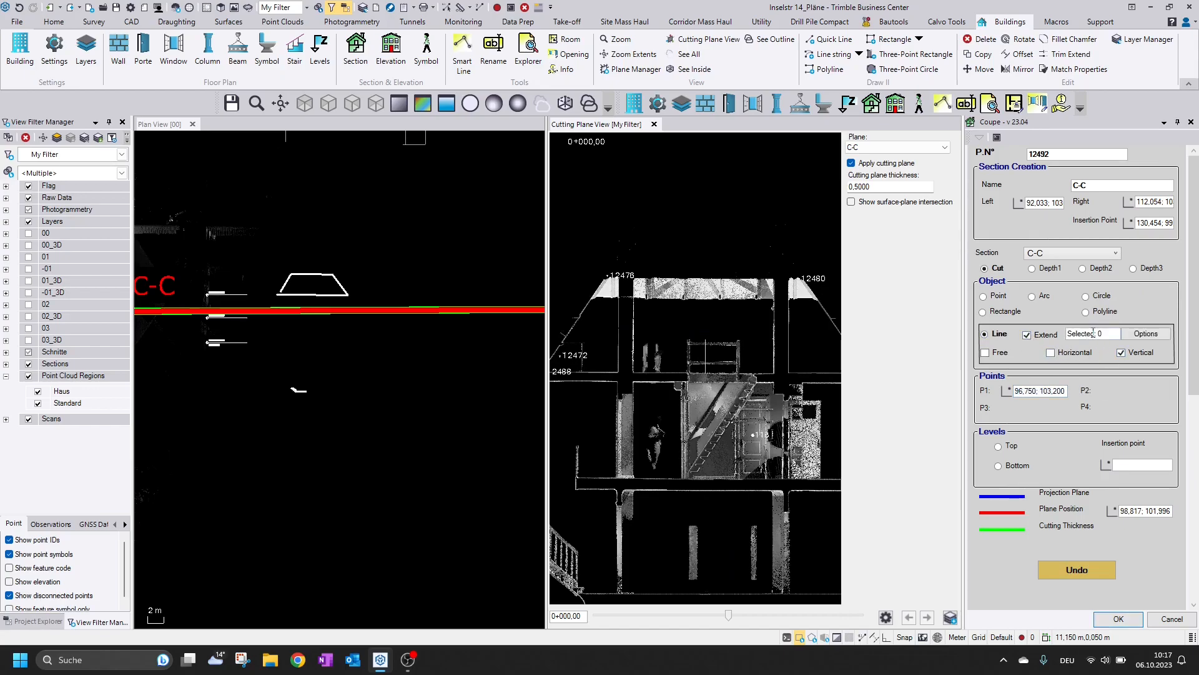
pyautogui.scroll(3, 310, 275)
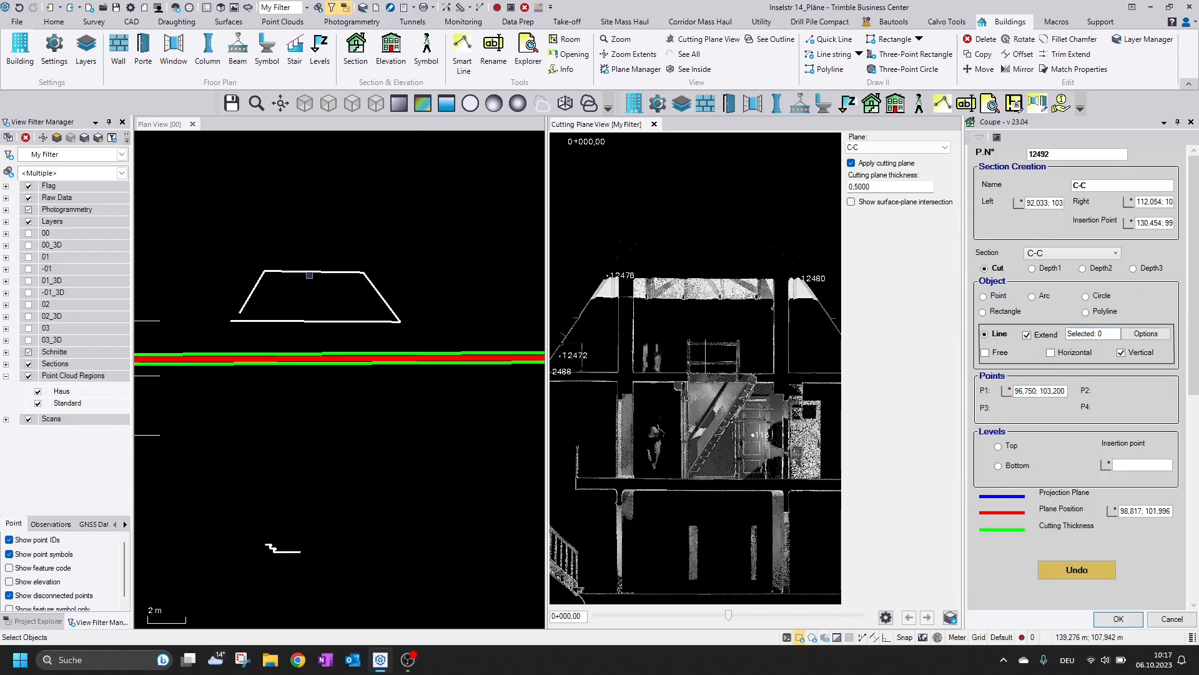
pyautogui.click(324, 270)
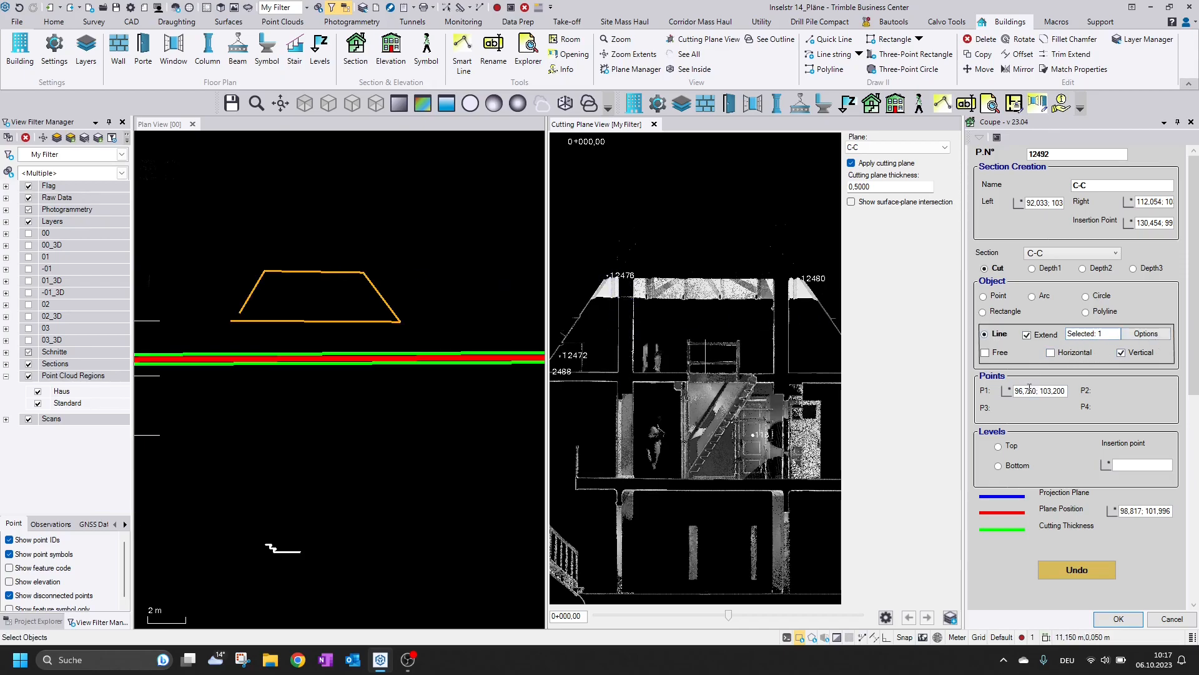
# Step: Add three vertical lines inside the roof outline, then switch to Horizontal mode
pyautogui.click(619, 335)
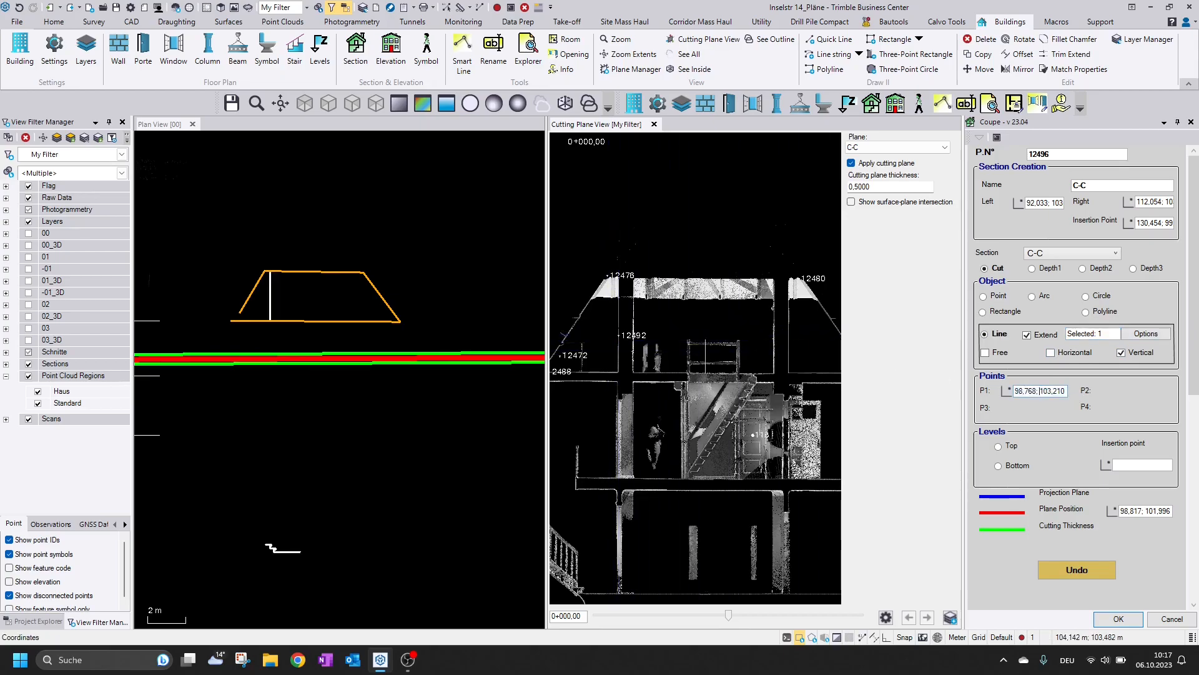
pyautogui.click(634, 314)
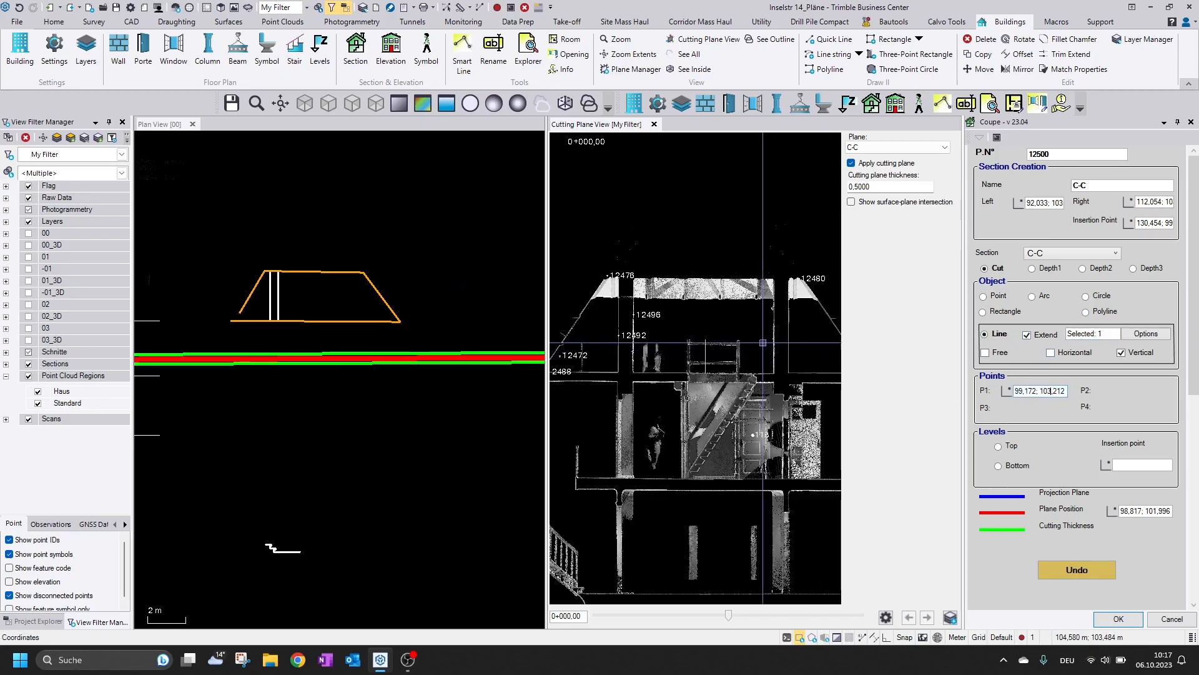
pyautogui.click(774, 326)
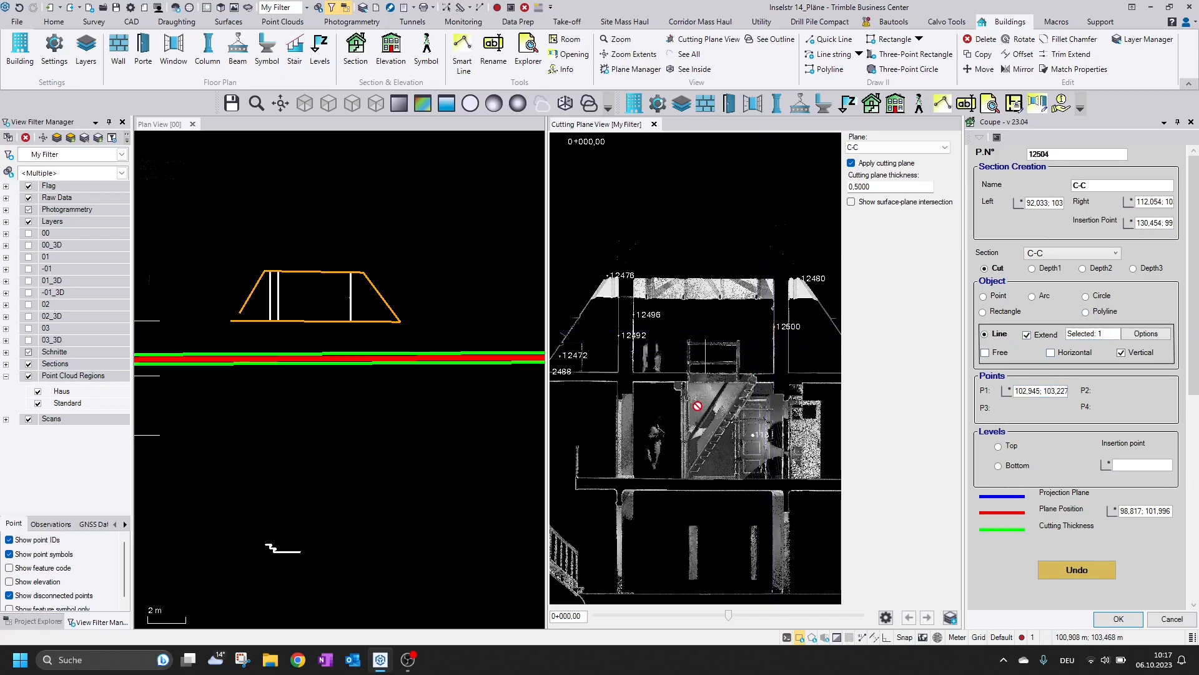
pyautogui.click(1075, 352)
# Step: Select two vertical lines as boundaries and place a horizontal line joining them
pyautogui.click(352, 292)
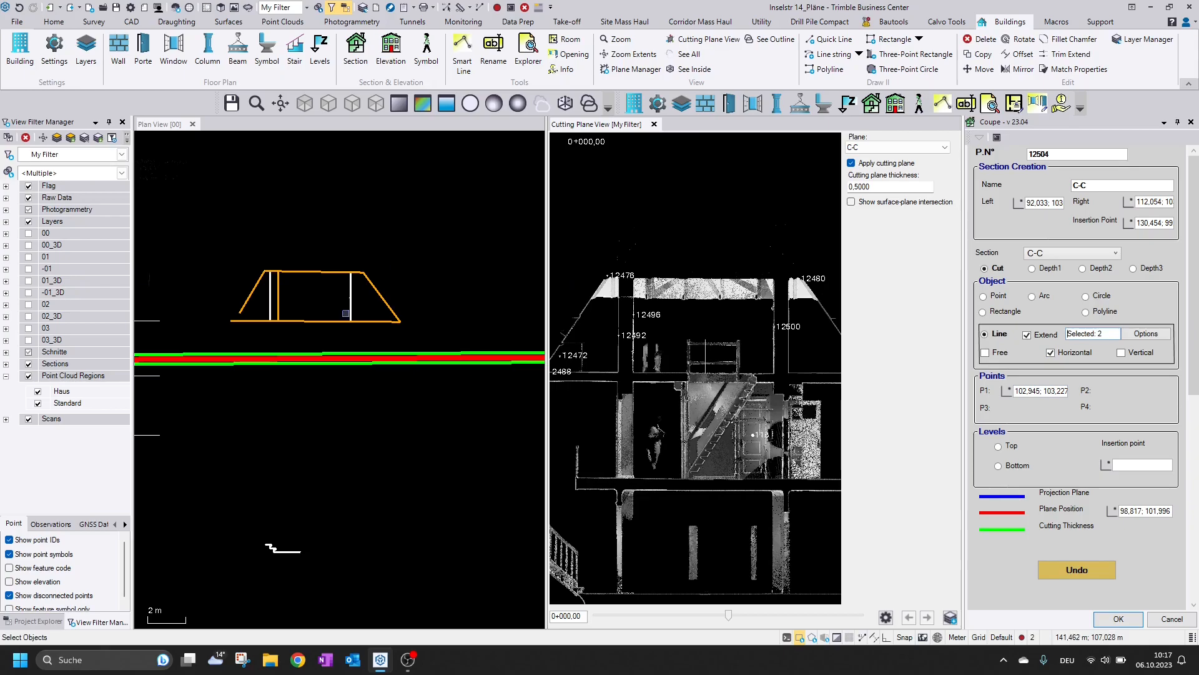
pyautogui.click(374, 279)
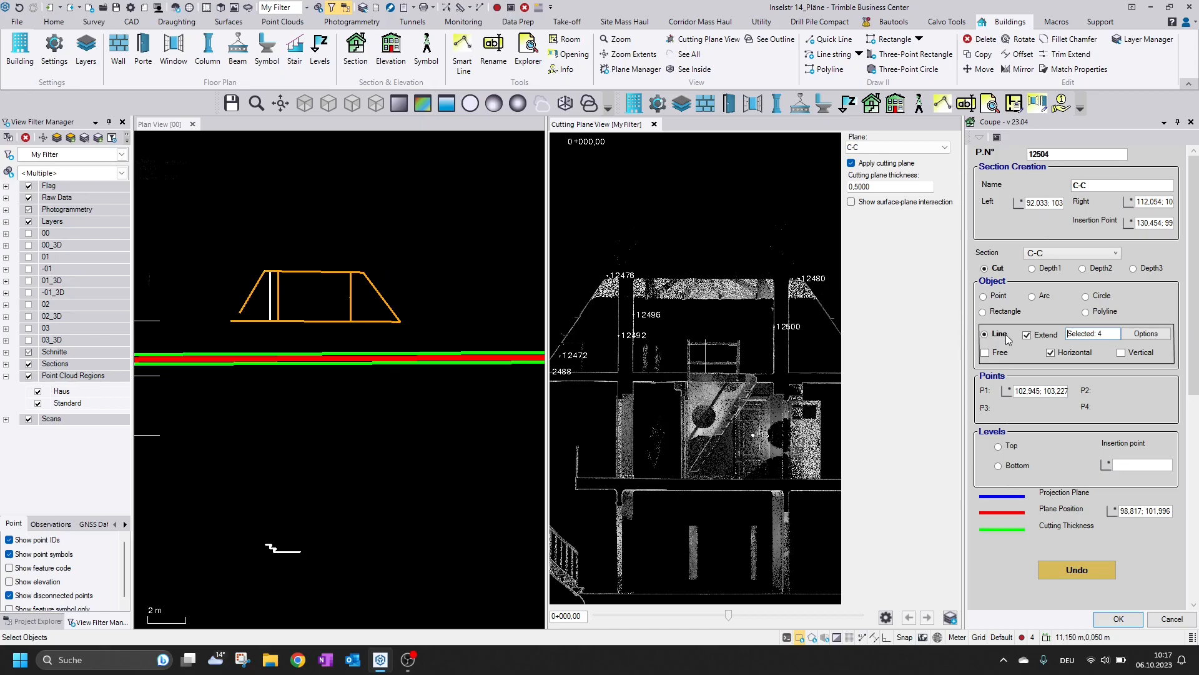
pyautogui.click(1044, 391)
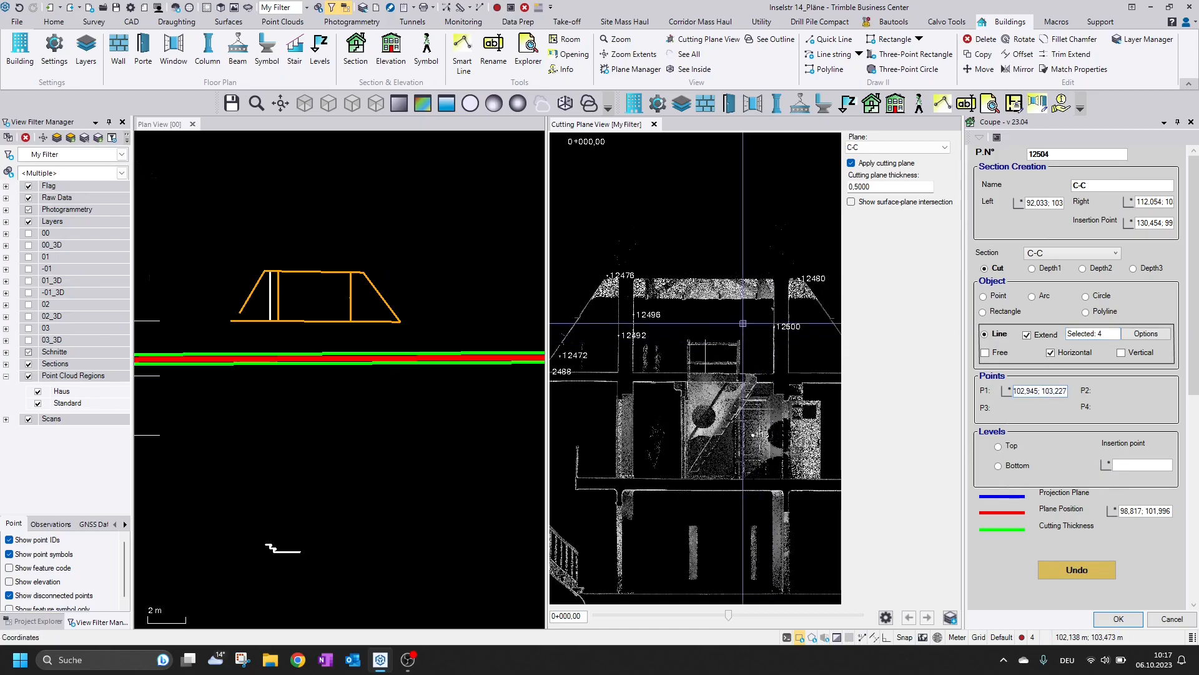
pyautogui.click(721, 298)
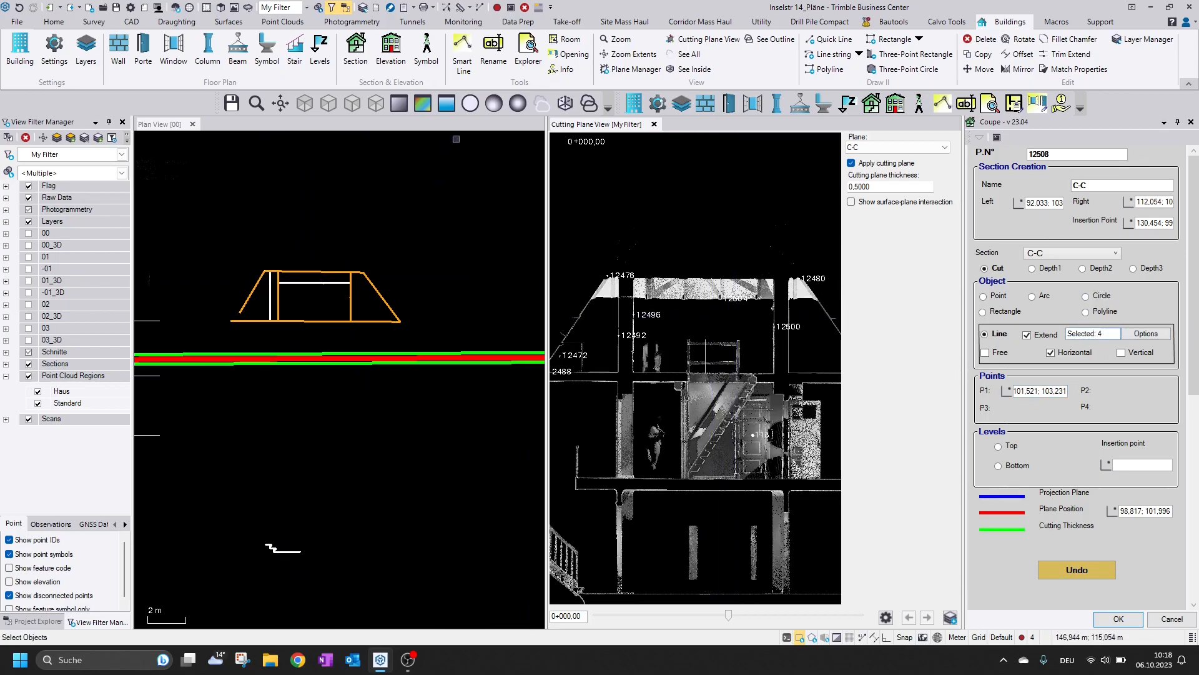
# Step: Set Smart Line to draw Wall objects on floor 02
pyautogui.click(463, 51)
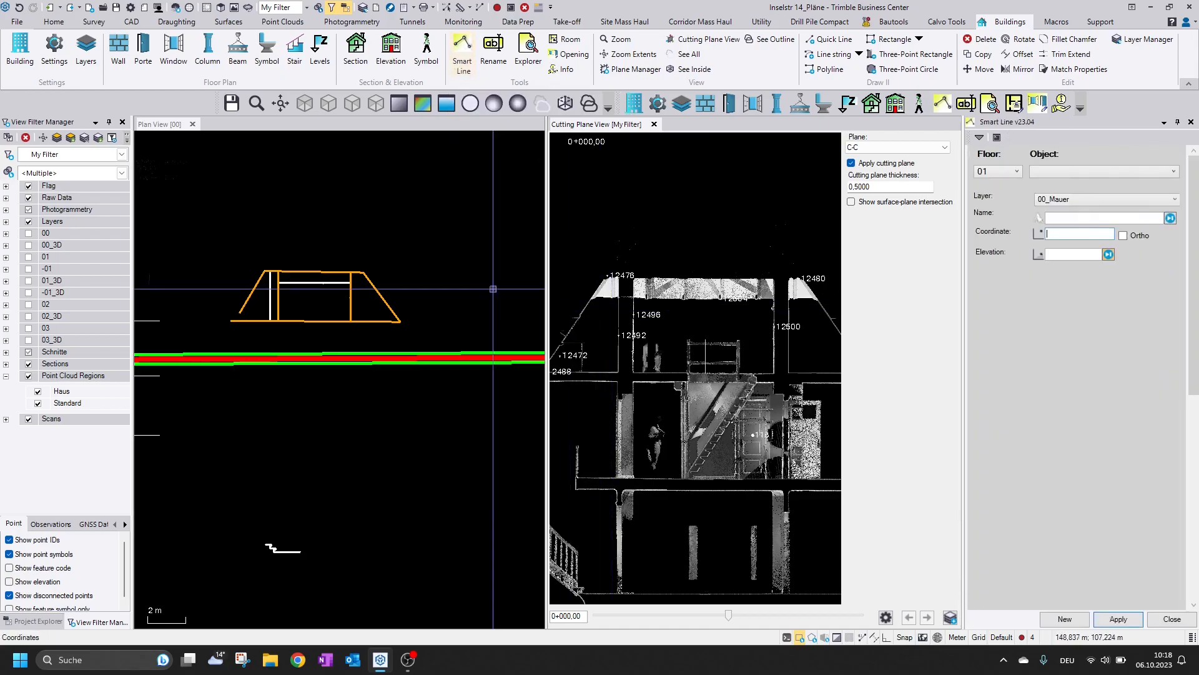
pyautogui.click(1017, 171)
pyautogui.click(999, 201)
pyautogui.click(1087, 172)
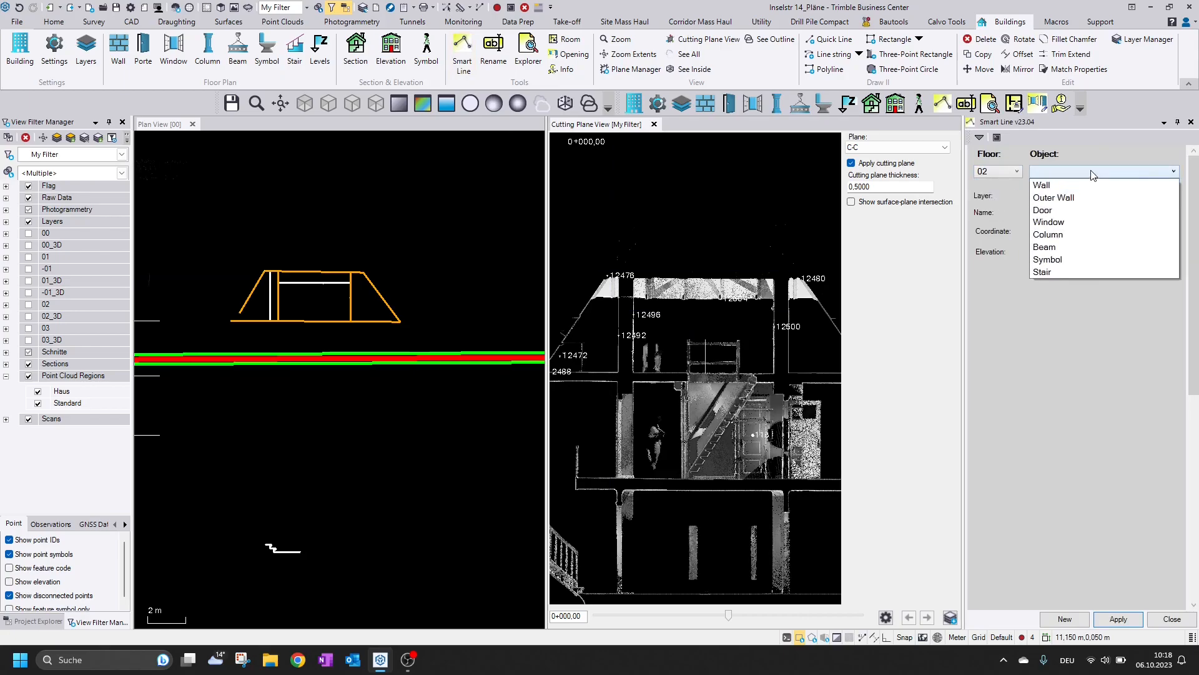
pyautogui.click(1086, 184)
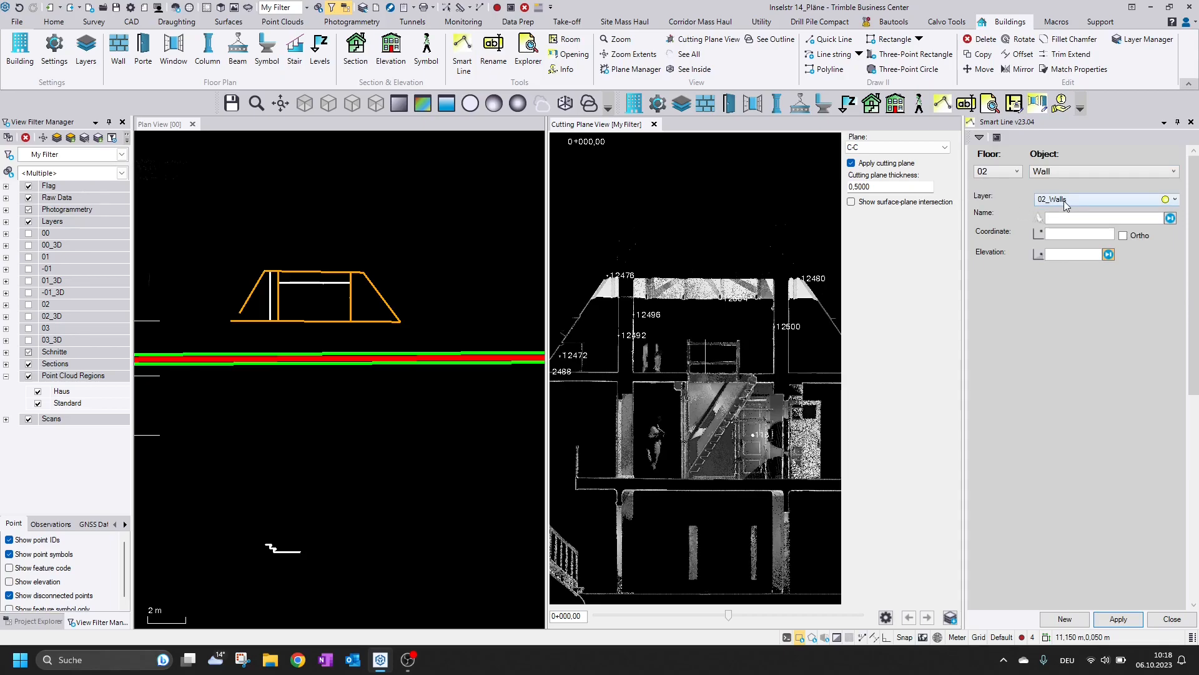
# Step: Apply the Aussen view filter to the plan view
pyautogui.scroll(-2, 408, 315)
pyautogui.click(158, 125)
pyautogui.scroll(-6, 287, 322)
pyautogui.moveTo(425, 306); pyautogui.dragTo(534, 438, button='middle')
pyautogui.scroll(5, 275, 494)
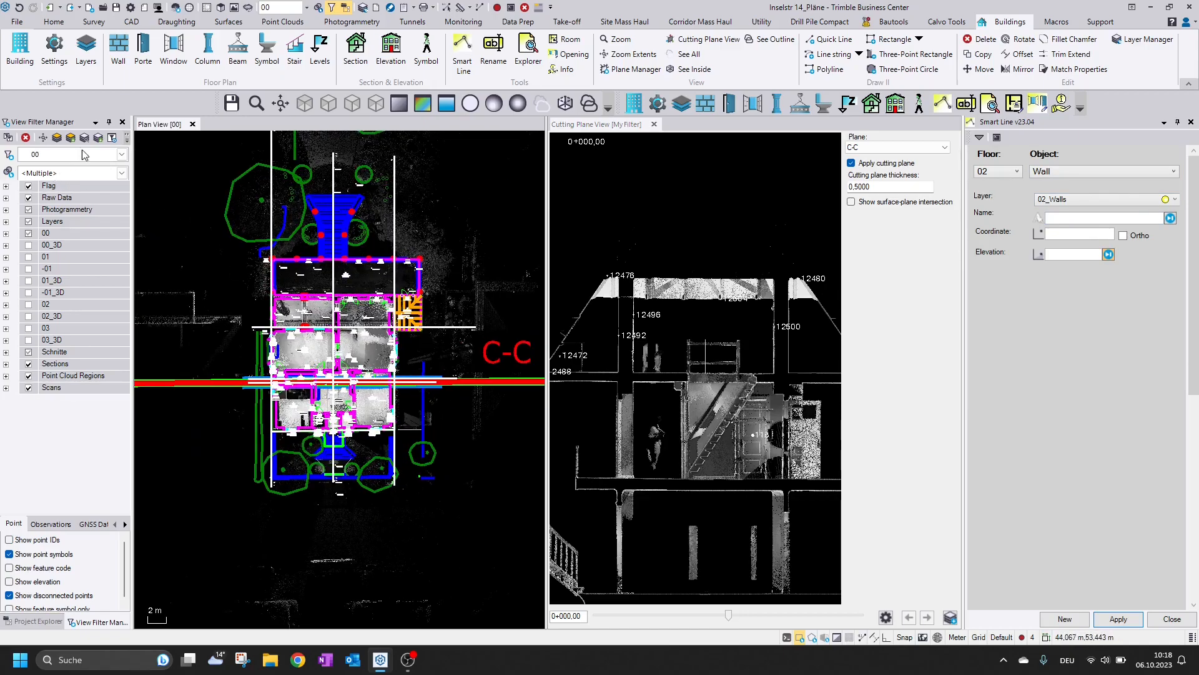
pyautogui.click(121, 154)
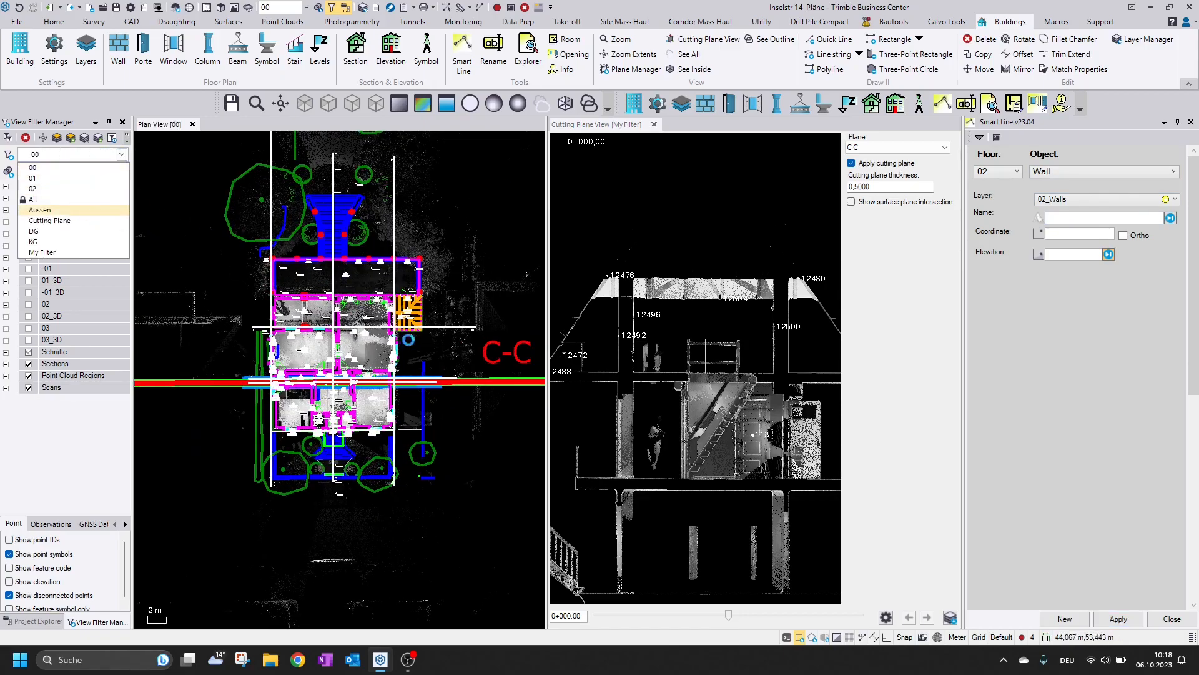
pyautogui.click(39, 210)
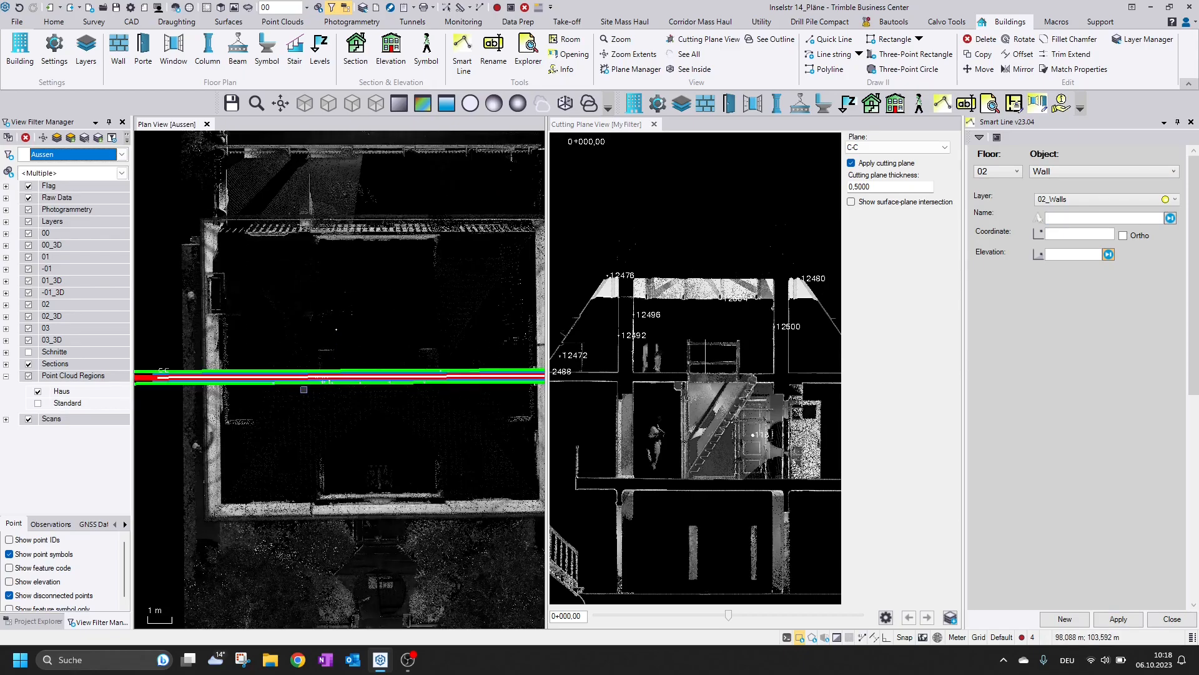
# Step: Set the Cutting Plane View to Plane 01
pyautogui.scroll(3, 269, 388)
pyautogui.moveTo(294, 324); pyautogui.dragTo(345, 281, button='middle')
pyautogui.click(607, 123)
pyautogui.click(923, 147)
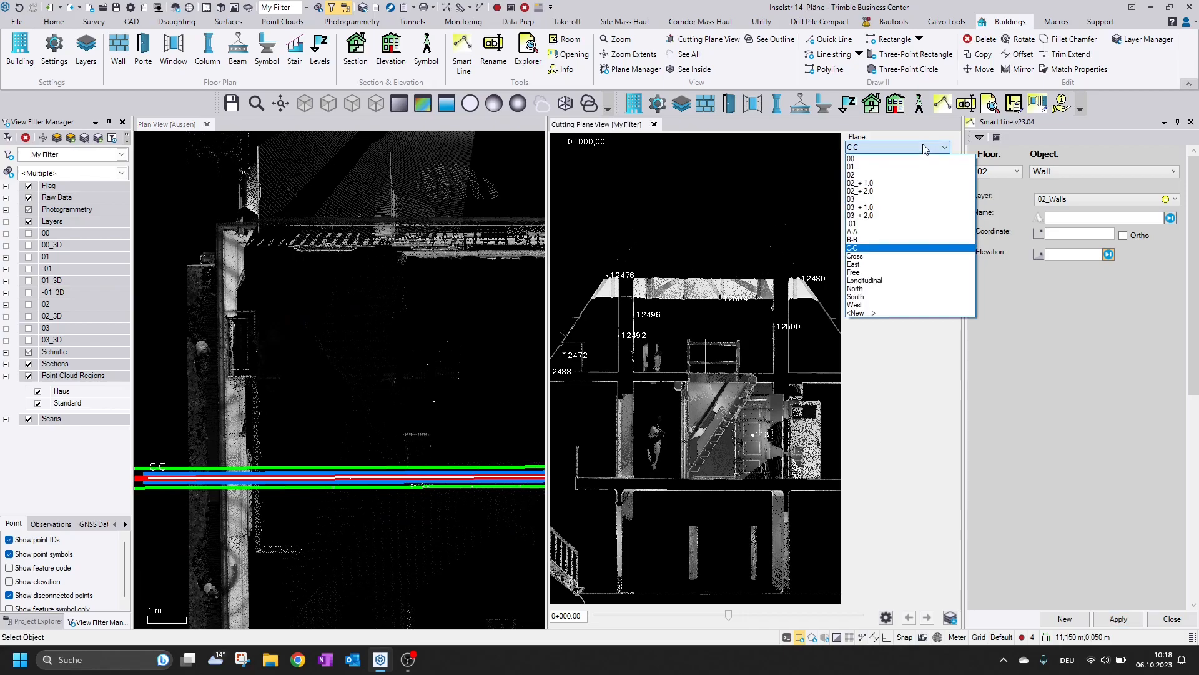
pyautogui.click(912, 168)
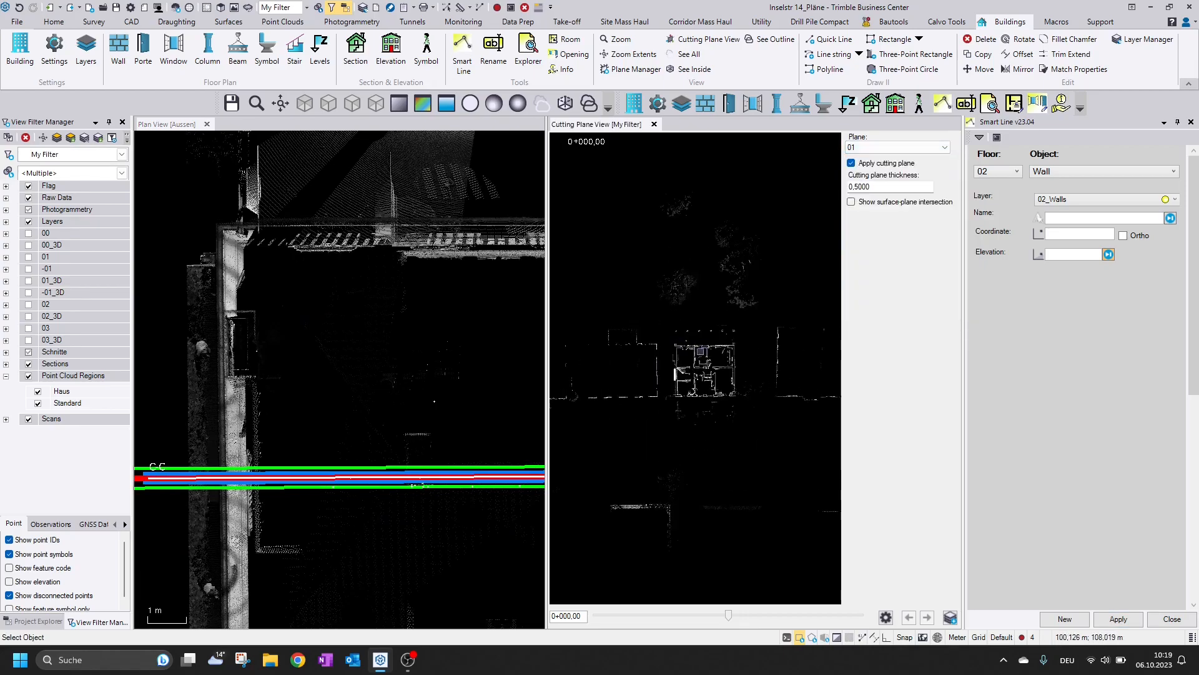
# Step: Switch Smart Line to Outer Wall on floor 01
pyautogui.scroll(5, 701, 351)
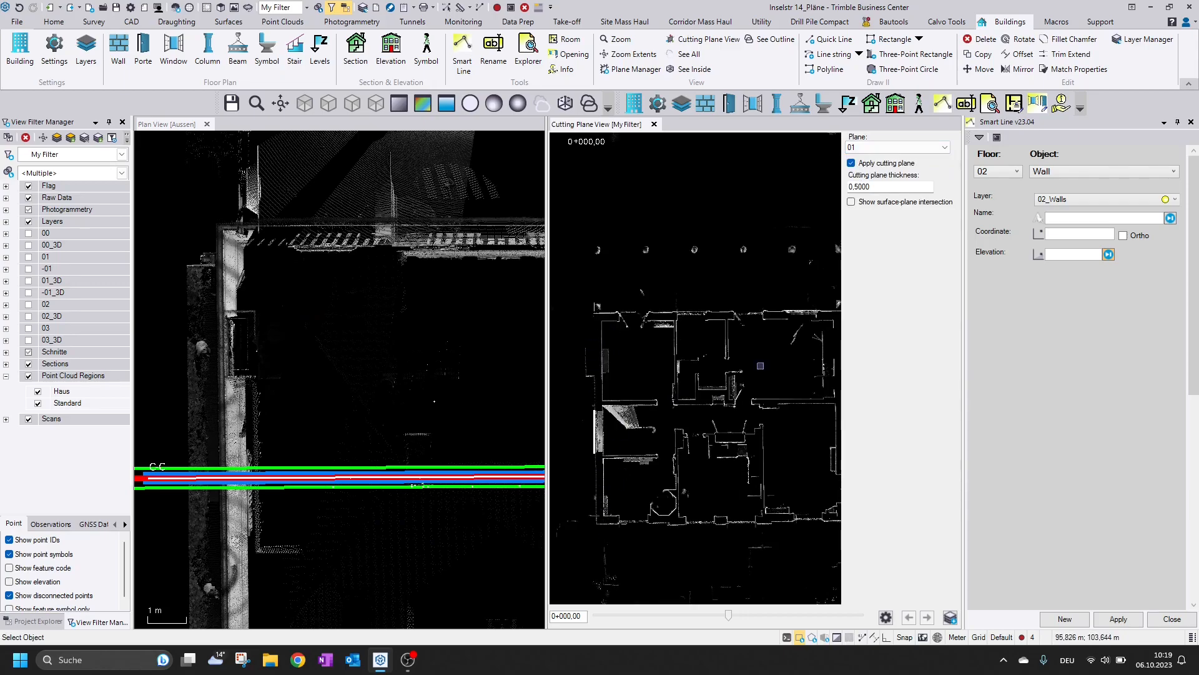
pyautogui.click(1006, 172)
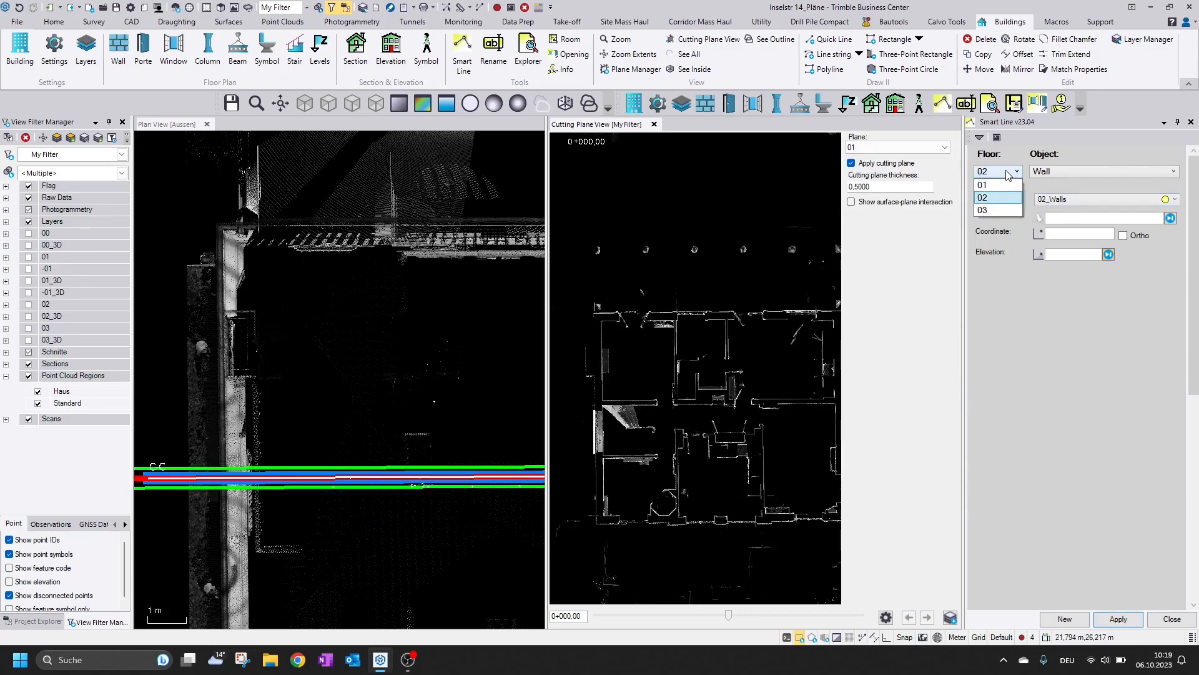
pyautogui.click(1004, 193)
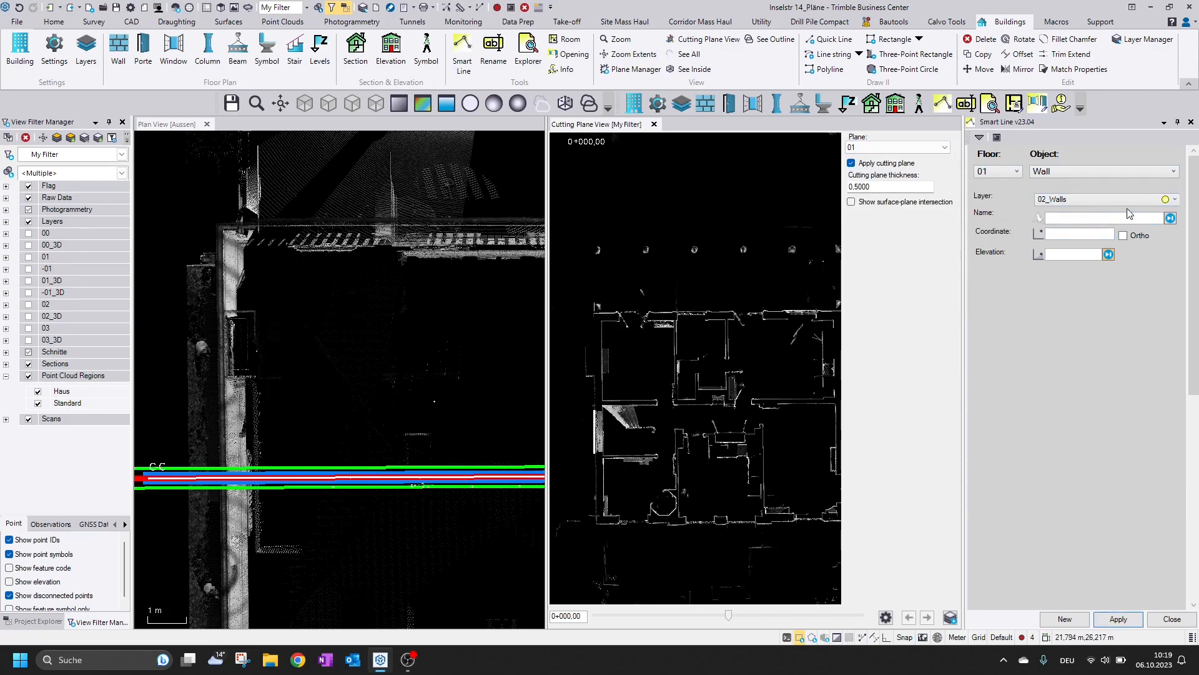
pyautogui.click(1098, 175)
pyautogui.click(1087, 199)
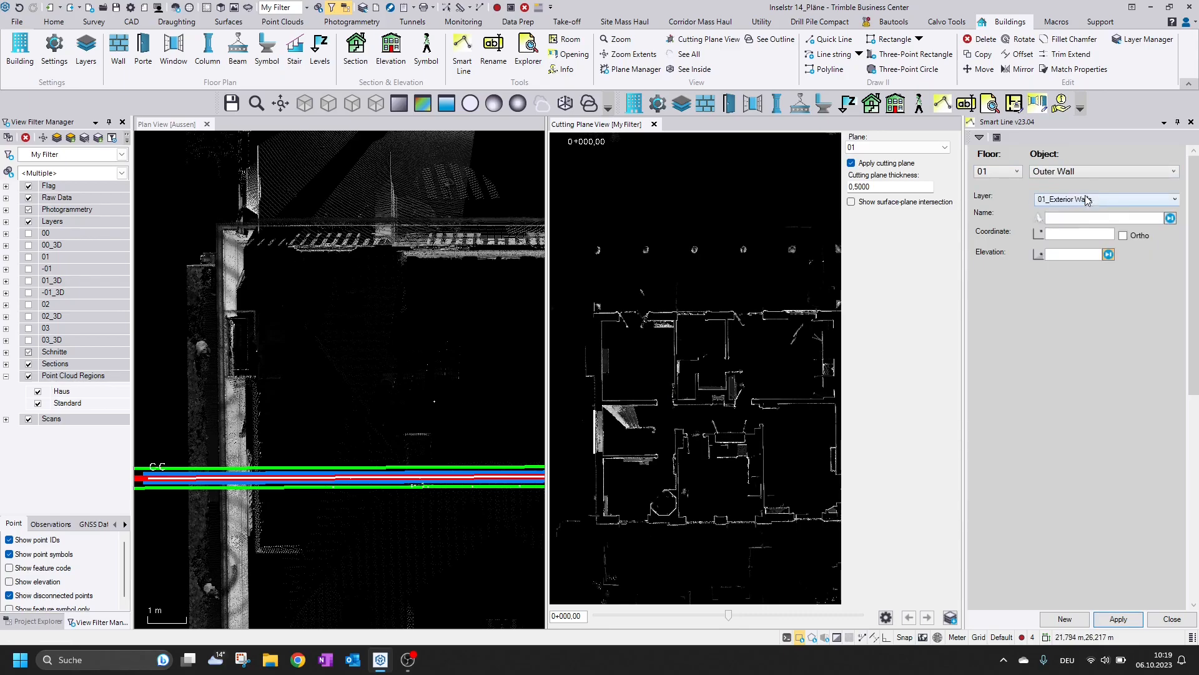
# Step: Draw the left outer wall from the lower-left to the upper-left point-cloud corner
pyautogui.click(1079, 234)
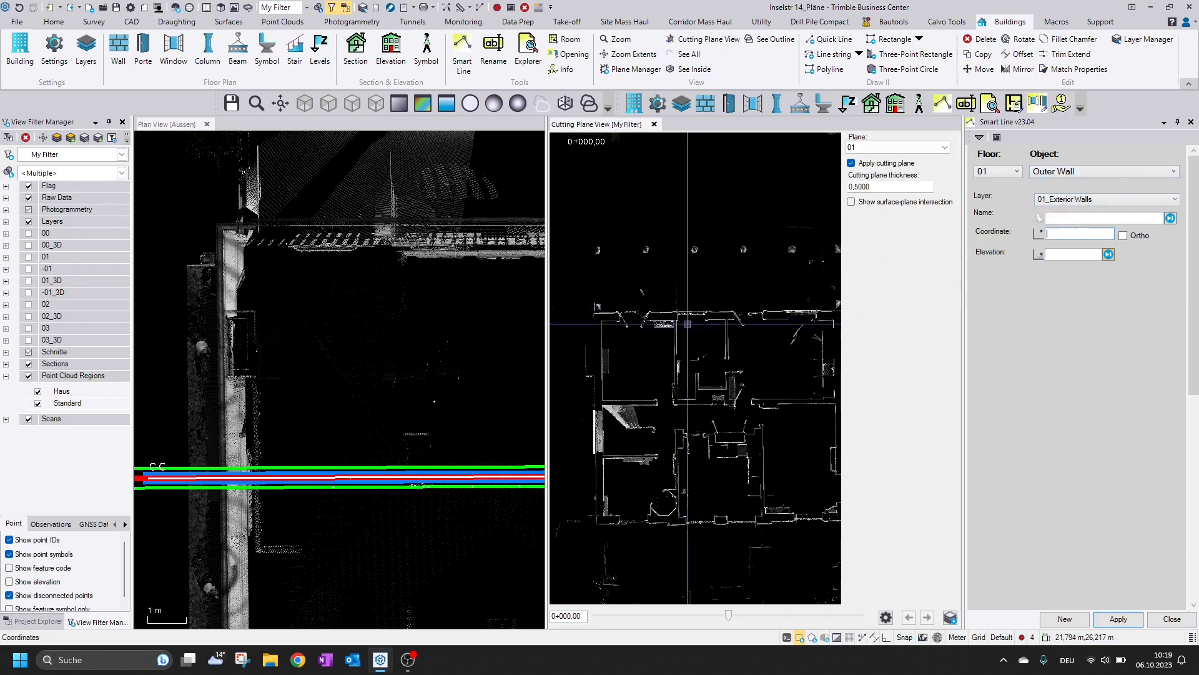
pyautogui.scroll(5, 620, 518)
pyautogui.scroll(2, 620, 518)
pyautogui.click(631, 499)
pyautogui.scroll(-2, 693, 338)
pyautogui.moveTo(691, 316); pyautogui.dragTo(678, 583, button='middle')
pyautogui.moveTo(674, 189); pyautogui.dragTo(652, 602, button='middle')
pyautogui.scroll(-2, 670, 275)
pyautogui.moveTo(670, 286); pyautogui.dragTo(673, 396, button='middle')
pyautogui.scroll(4, 657, 334)
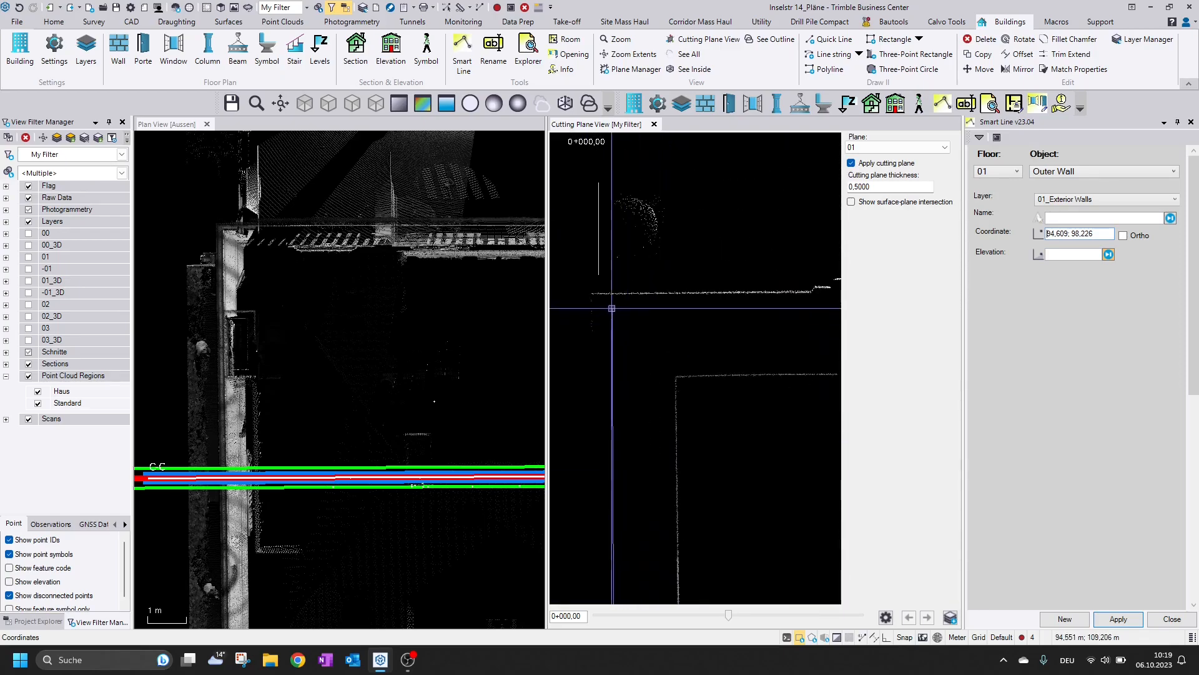
pyautogui.click(594, 293)
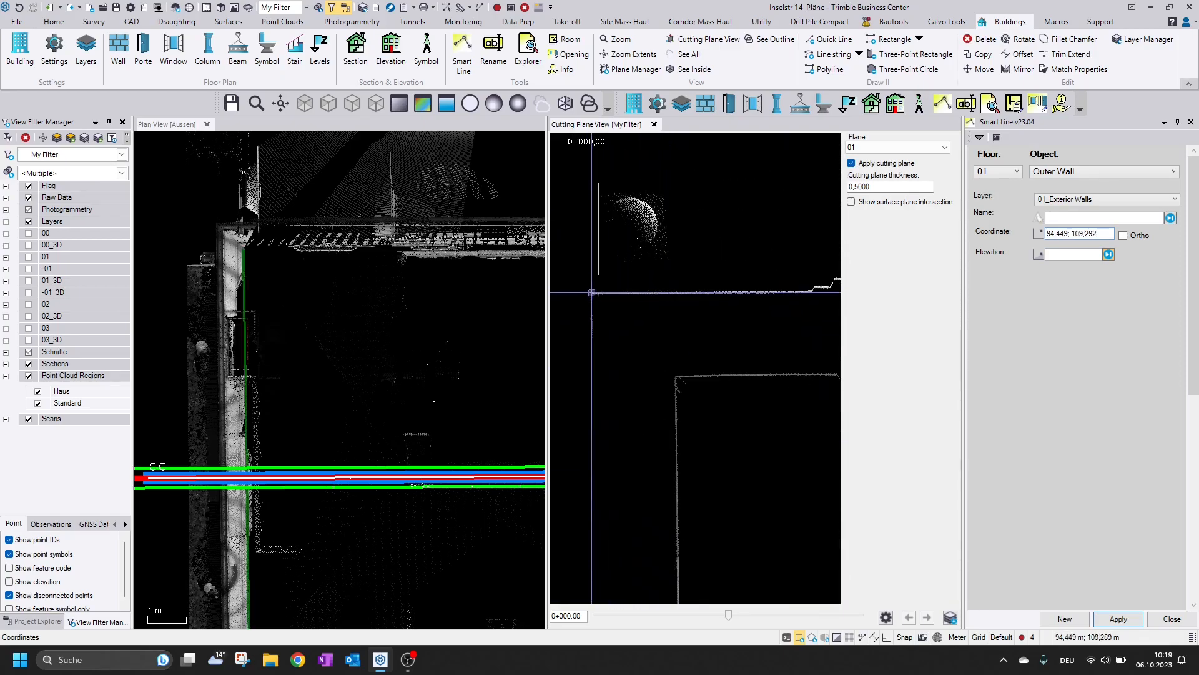
# Step: Enable Ortho and continue the wall along the top edge to the right-hand corner
pyautogui.scroll(-2, 612, 312)
pyautogui.scroll(-4, 678, 356)
pyautogui.click(1142, 235)
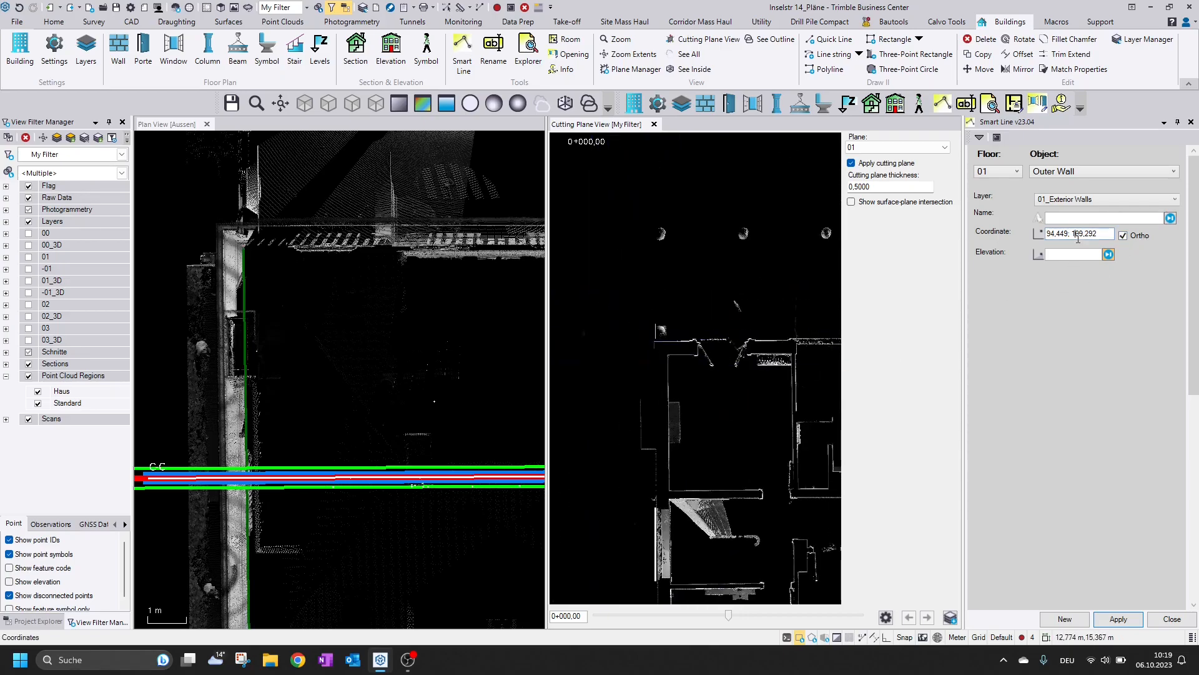
pyautogui.scroll(-3, 594, 341)
pyautogui.scroll(4, 750, 341)
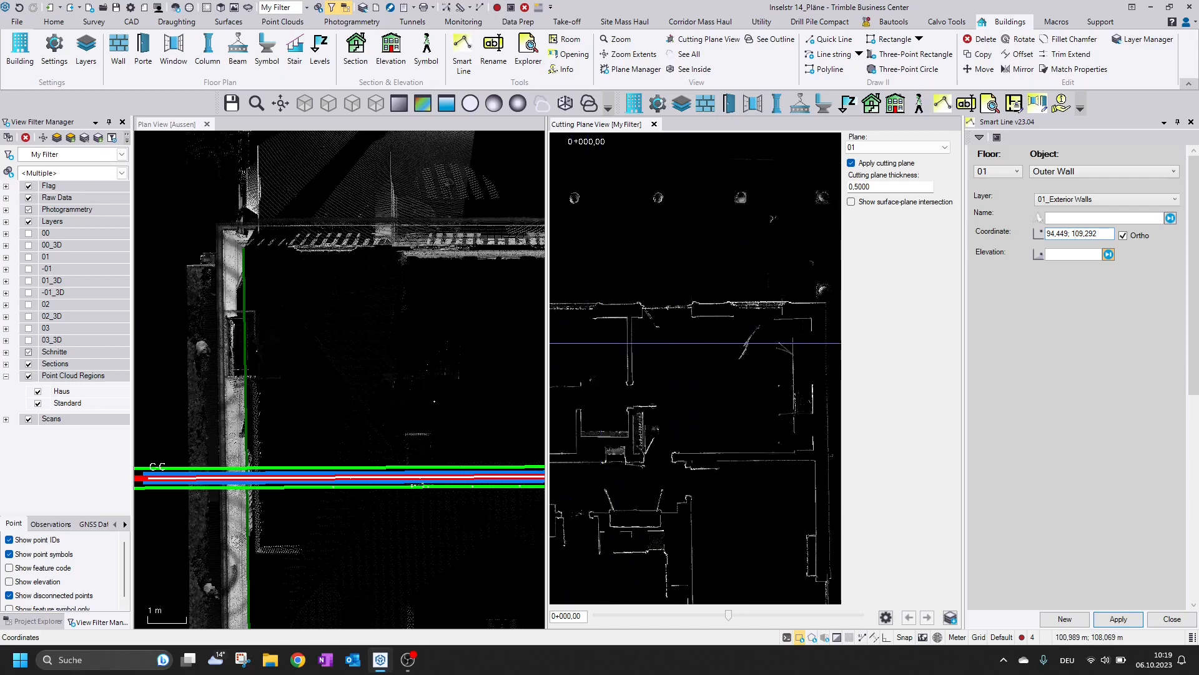
pyautogui.scroll(2, 743, 328)
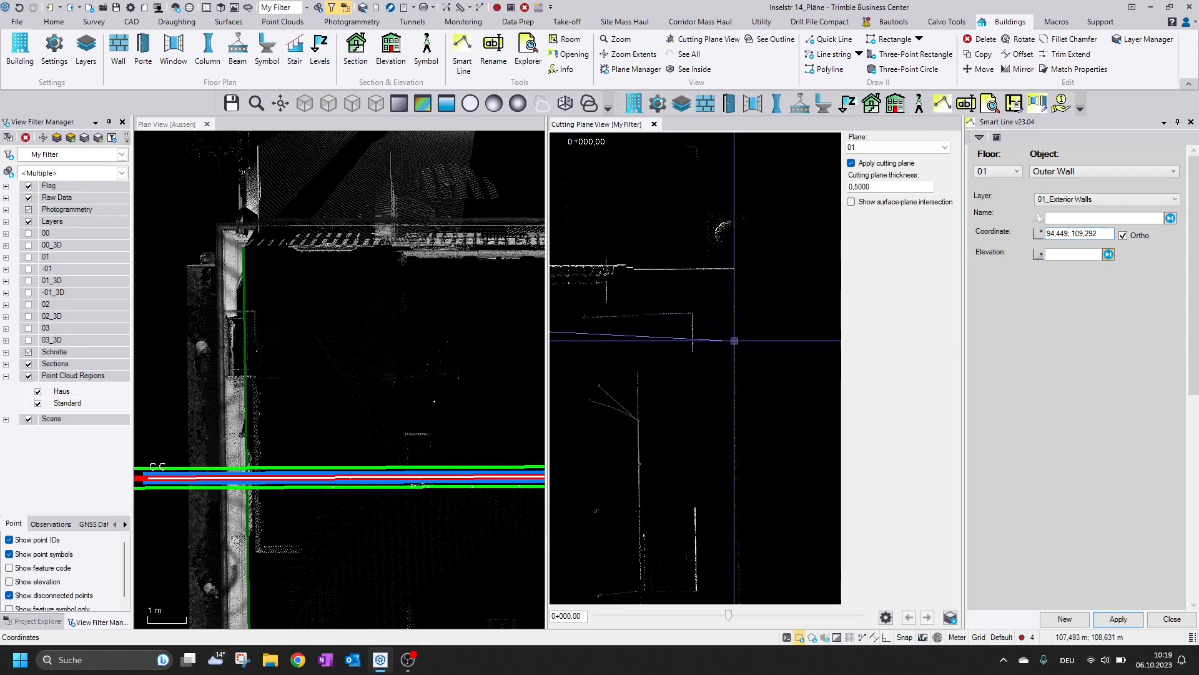
pyautogui.click(735, 341)
pyautogui.moveTo(437, 307); pyautogui.dragTo(135, 351, button='middle')
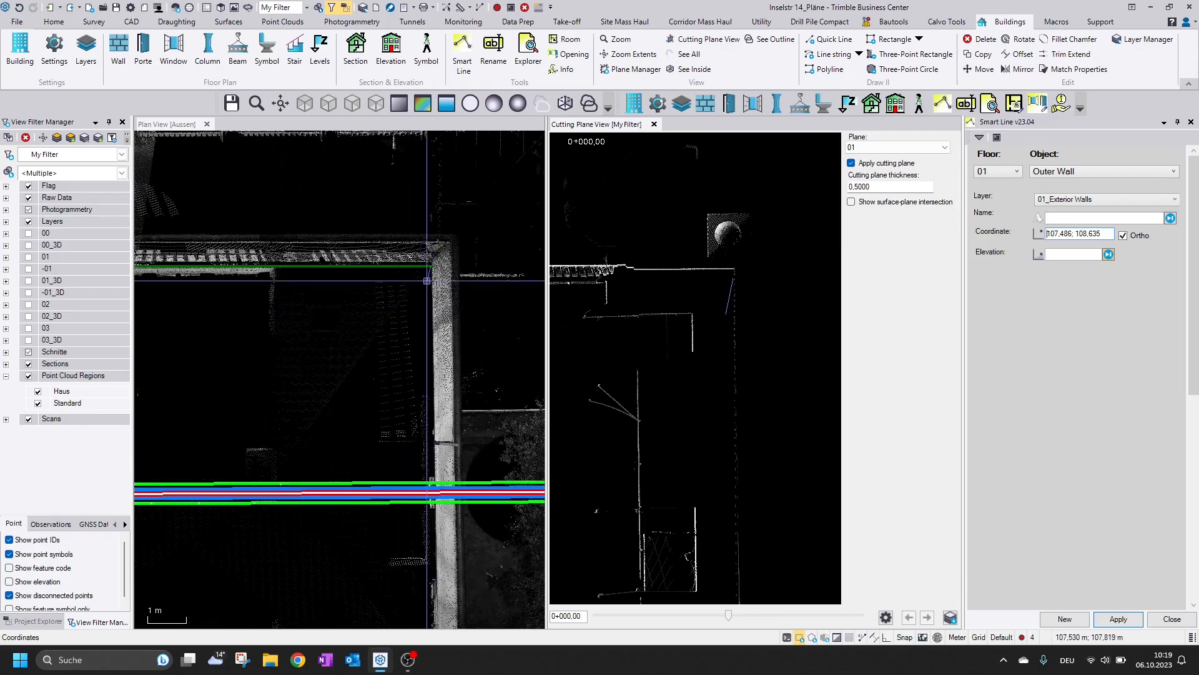
pyautogui.scroll(4, 429, 279)
pyautogui.scroll(3, 425, 264)
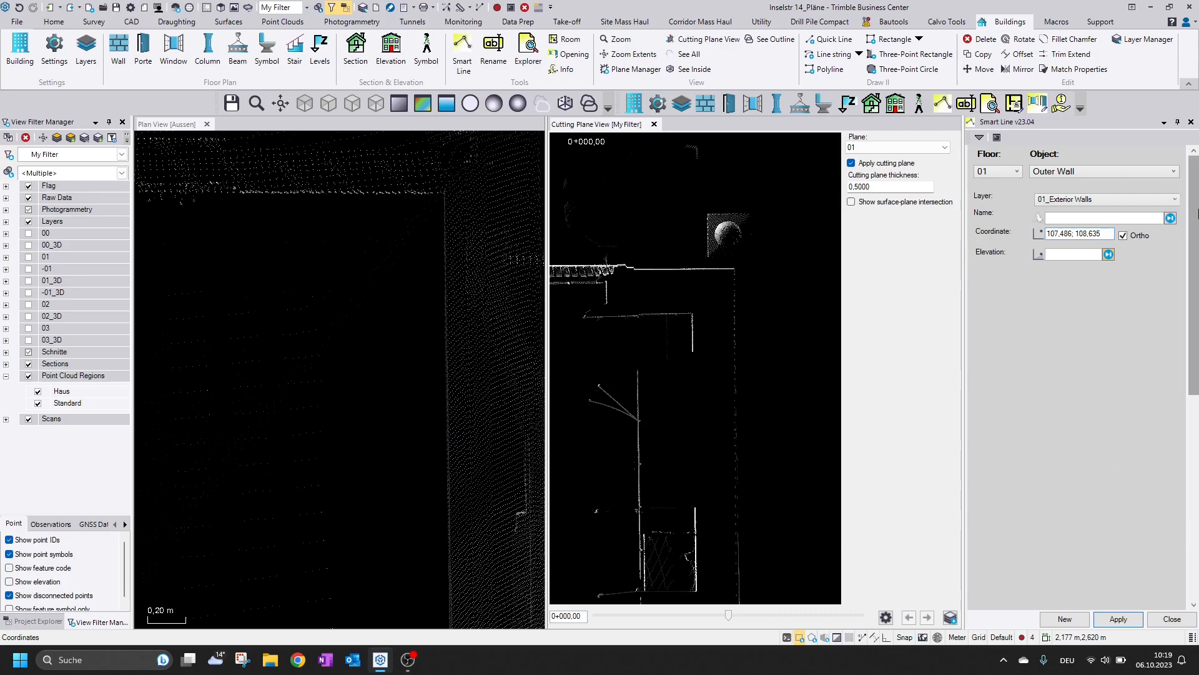
# Step: Turn off Ortho right-angle locking
pyautogui.click(1135, 242)
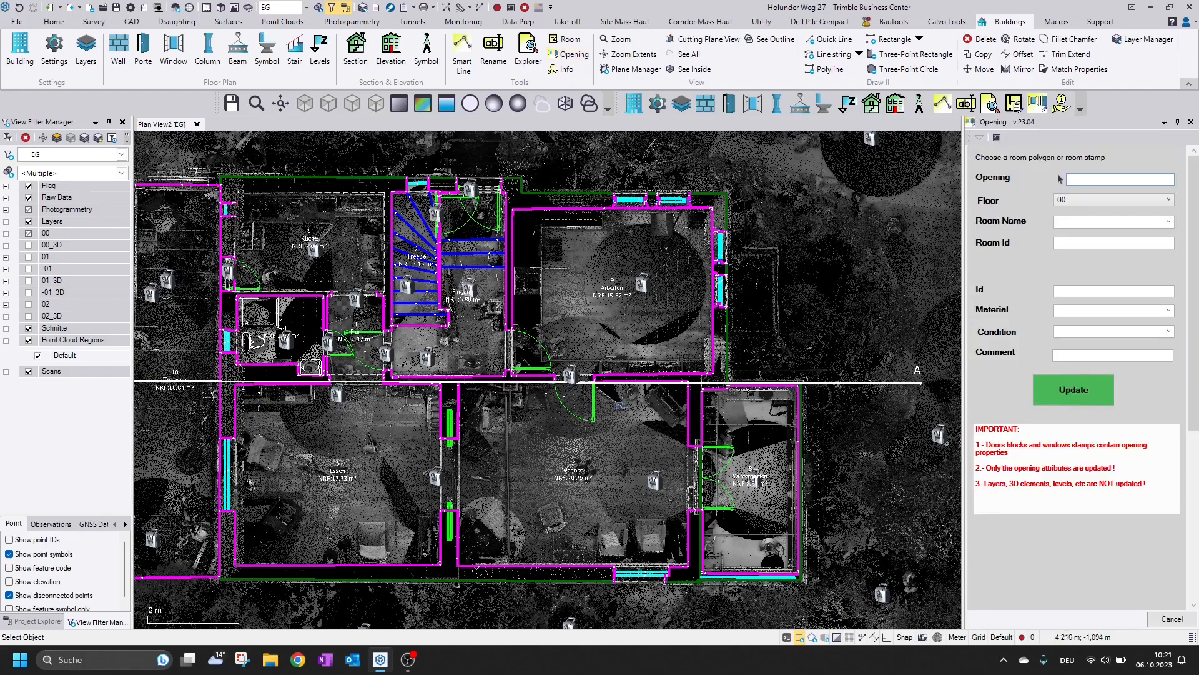
# Step: Select the door by Wohnen, set its Room Id to 7, and update the attributes
pyautogui.click(649, 417)
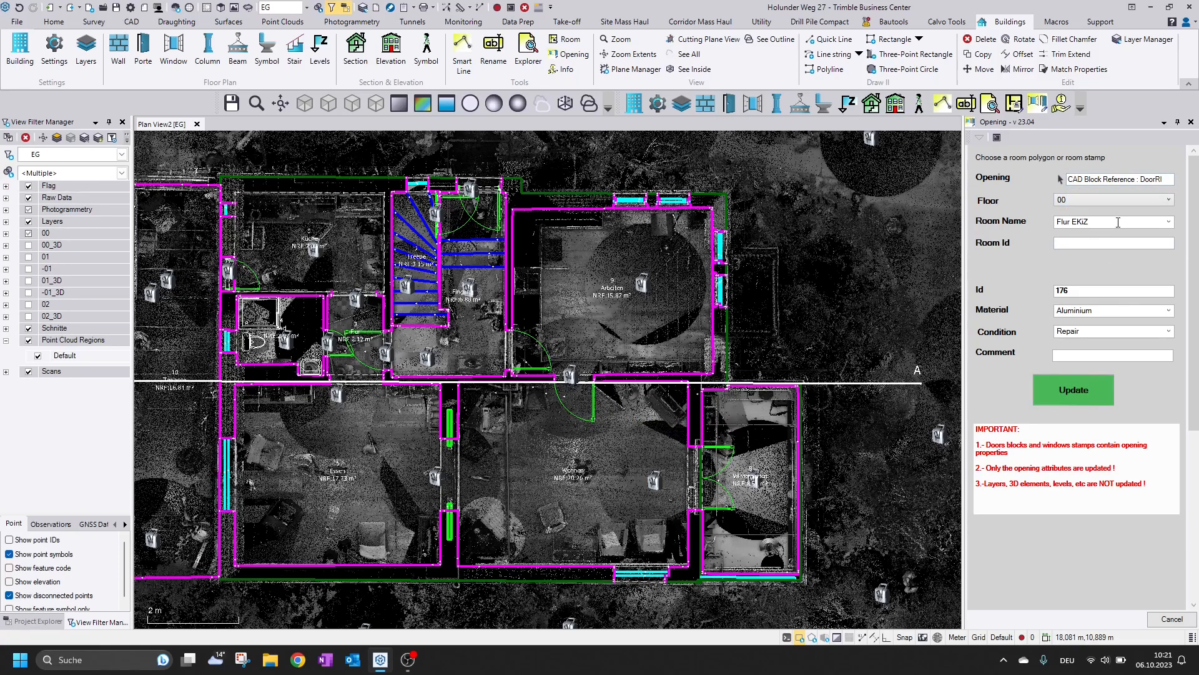
pyautogui.scroll(4, 582, 488)
pyautogui.moveTo(577, 479); pyautogui.dragTo(556, 424, button='middle')
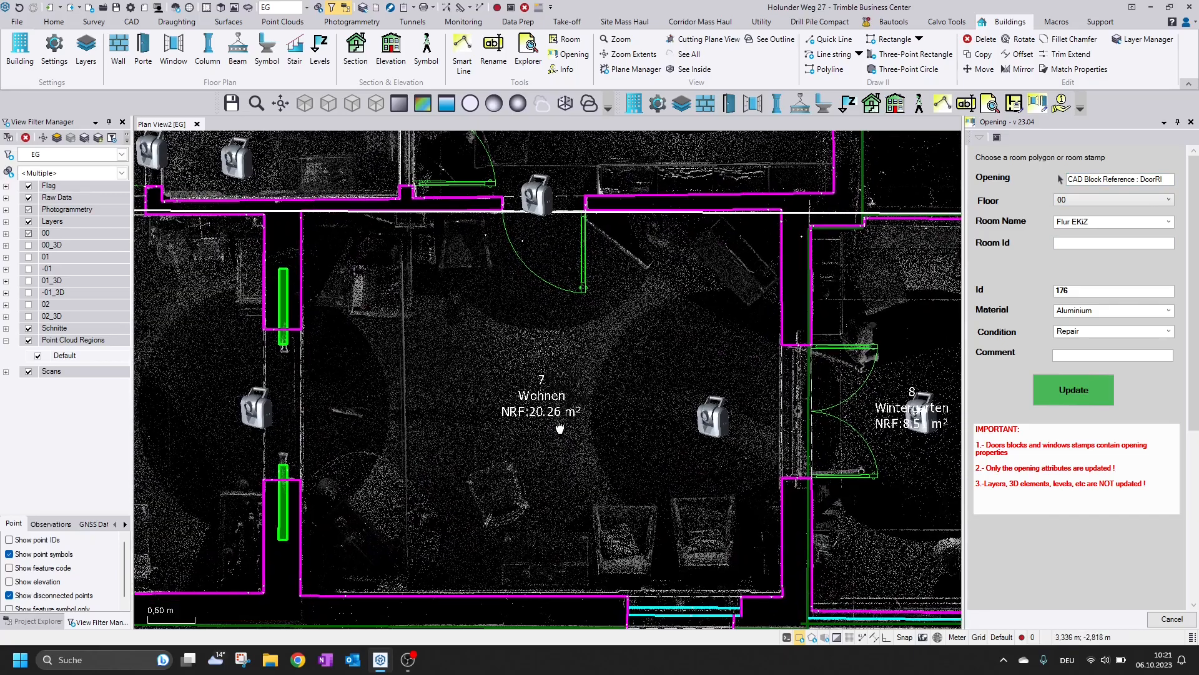
pyautogui.click(1067, 245)
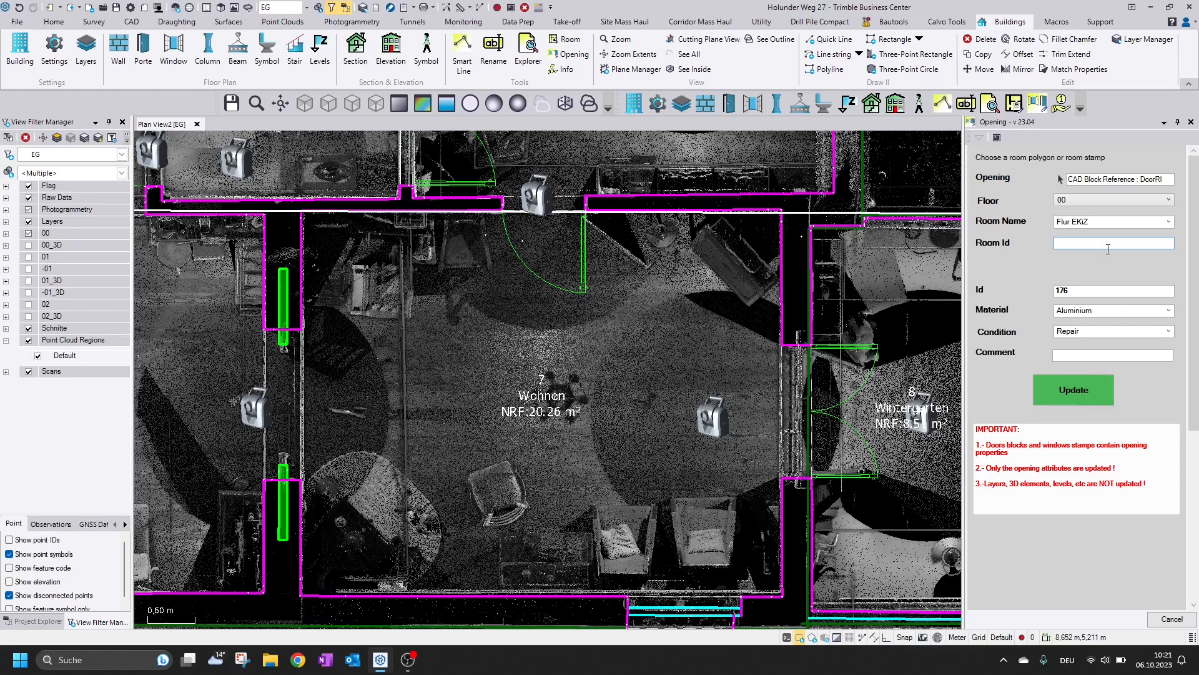
pyautogui.press('Tab')
pyautogui.click(1074, 390)
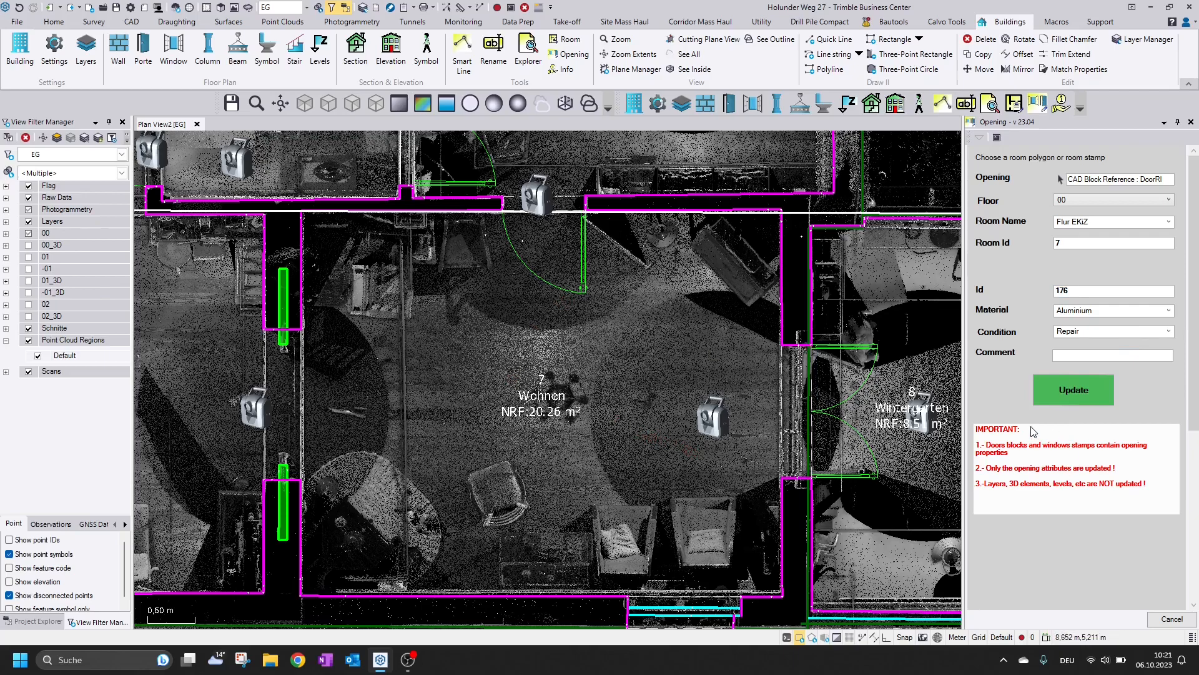